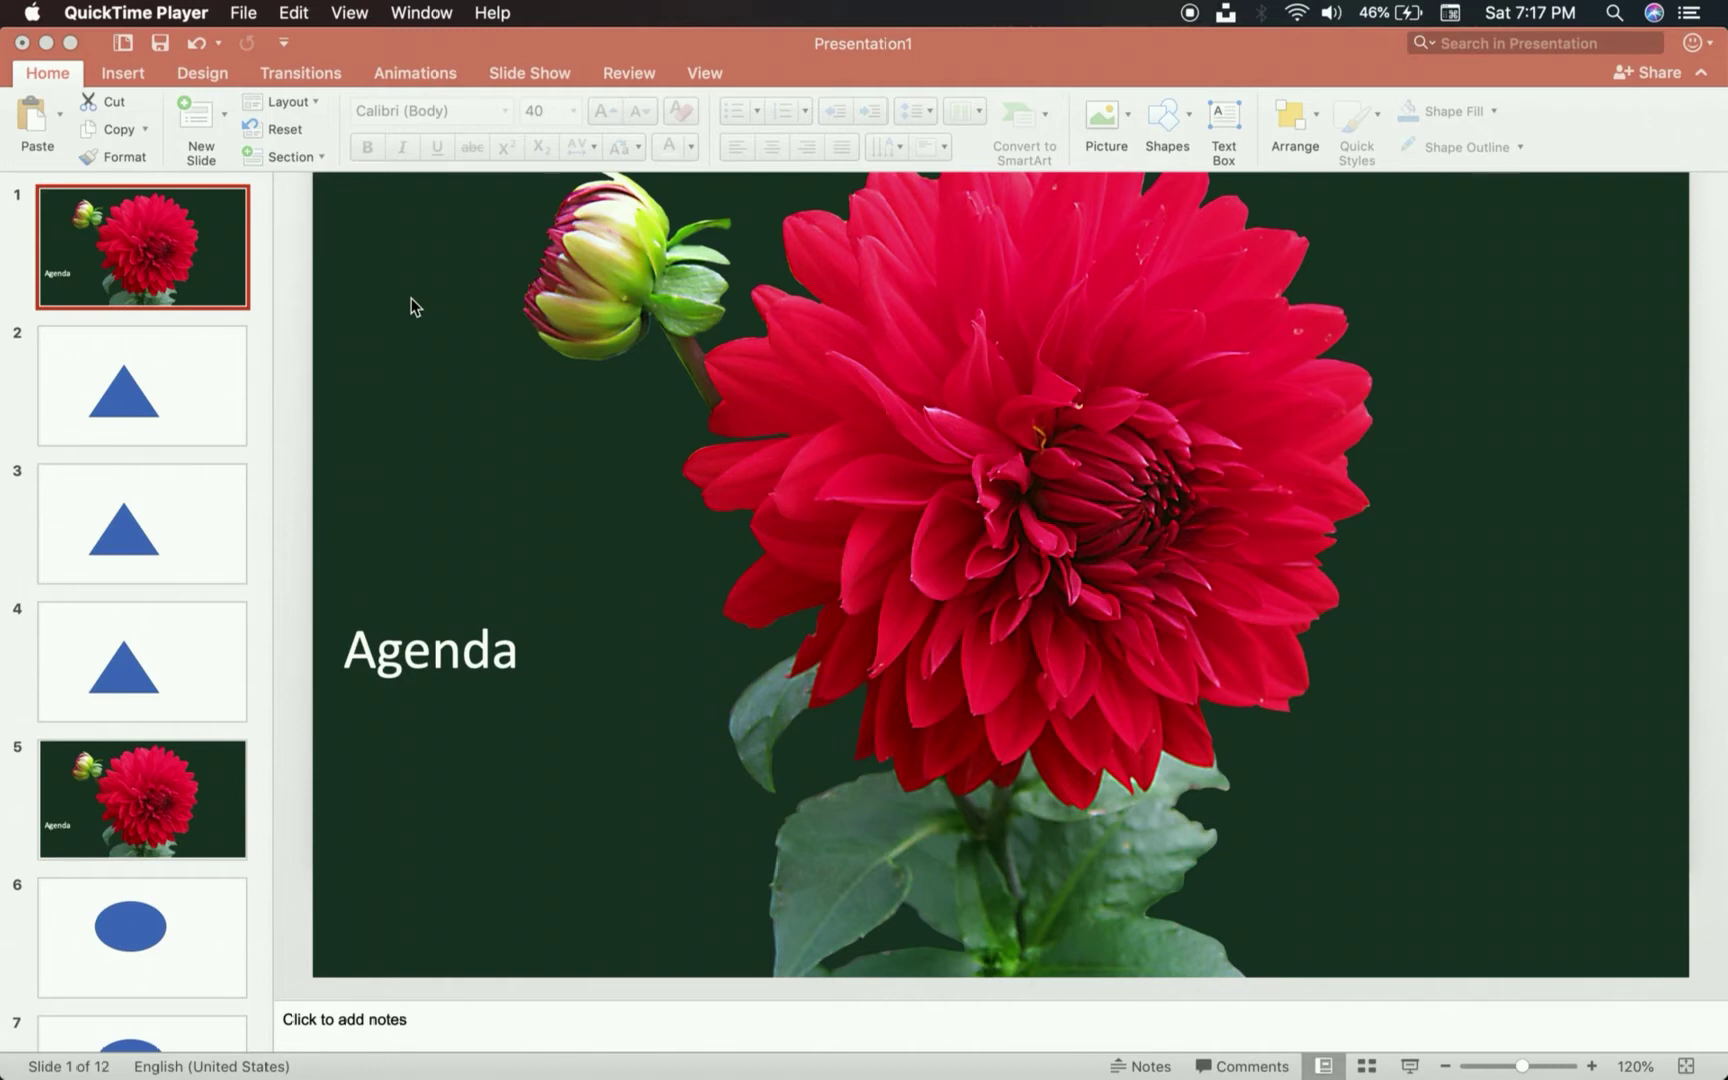
Start switching away from the 12-slide Agenda deck to another program.
key("super+Tab")
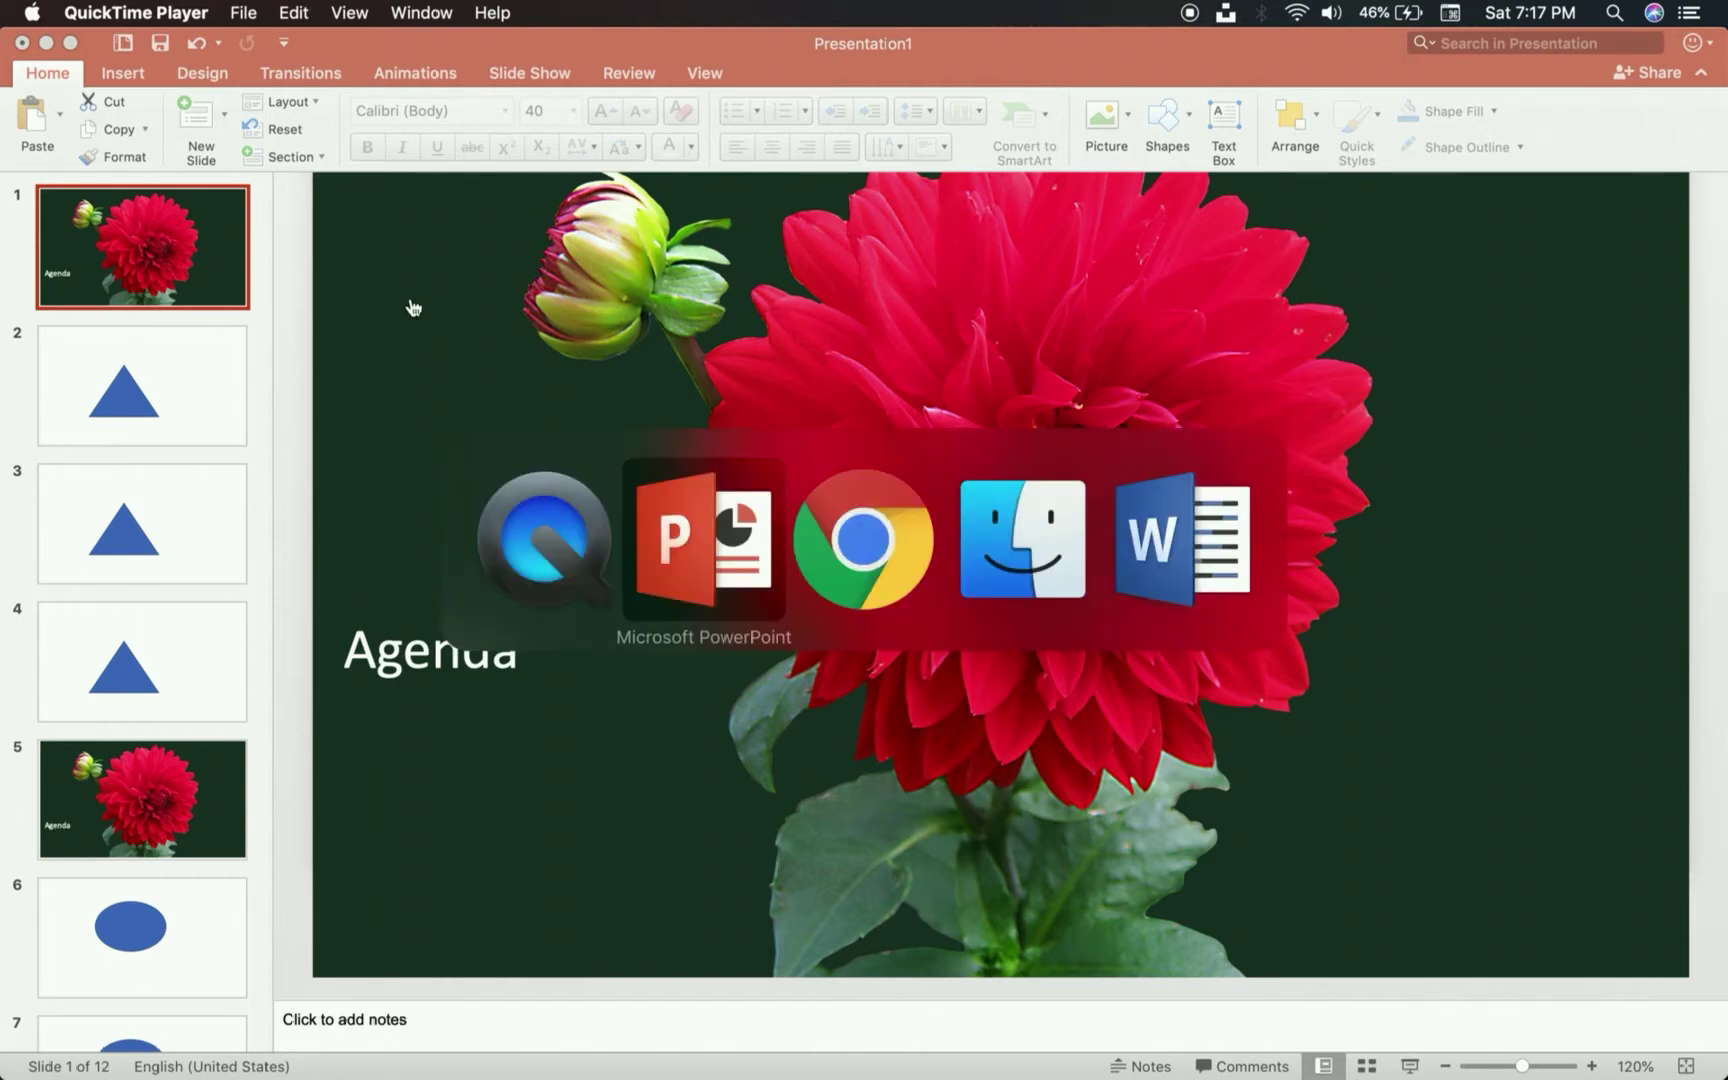
In the browser, page the McCombs Altria deck to slide 22 of 38, then open the KPMG 2015 deck.
key("super+Tab")
key("super+Tab")
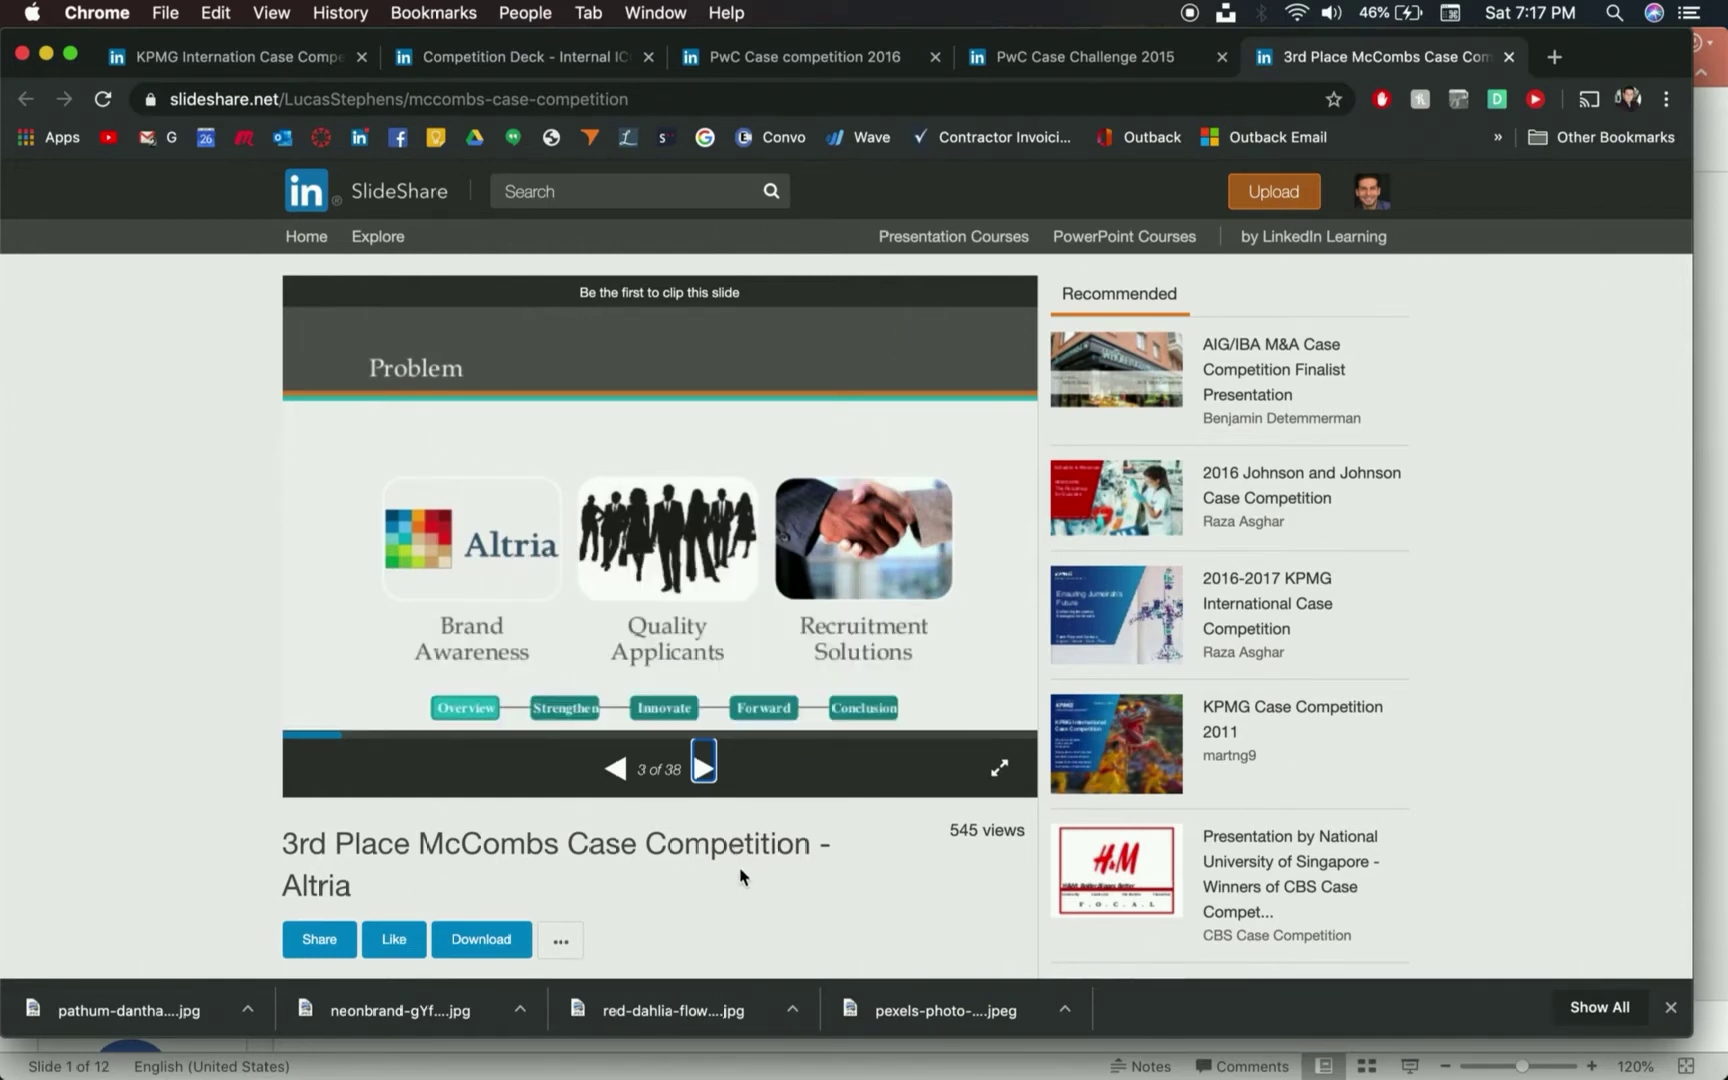
left_click(704, 774)
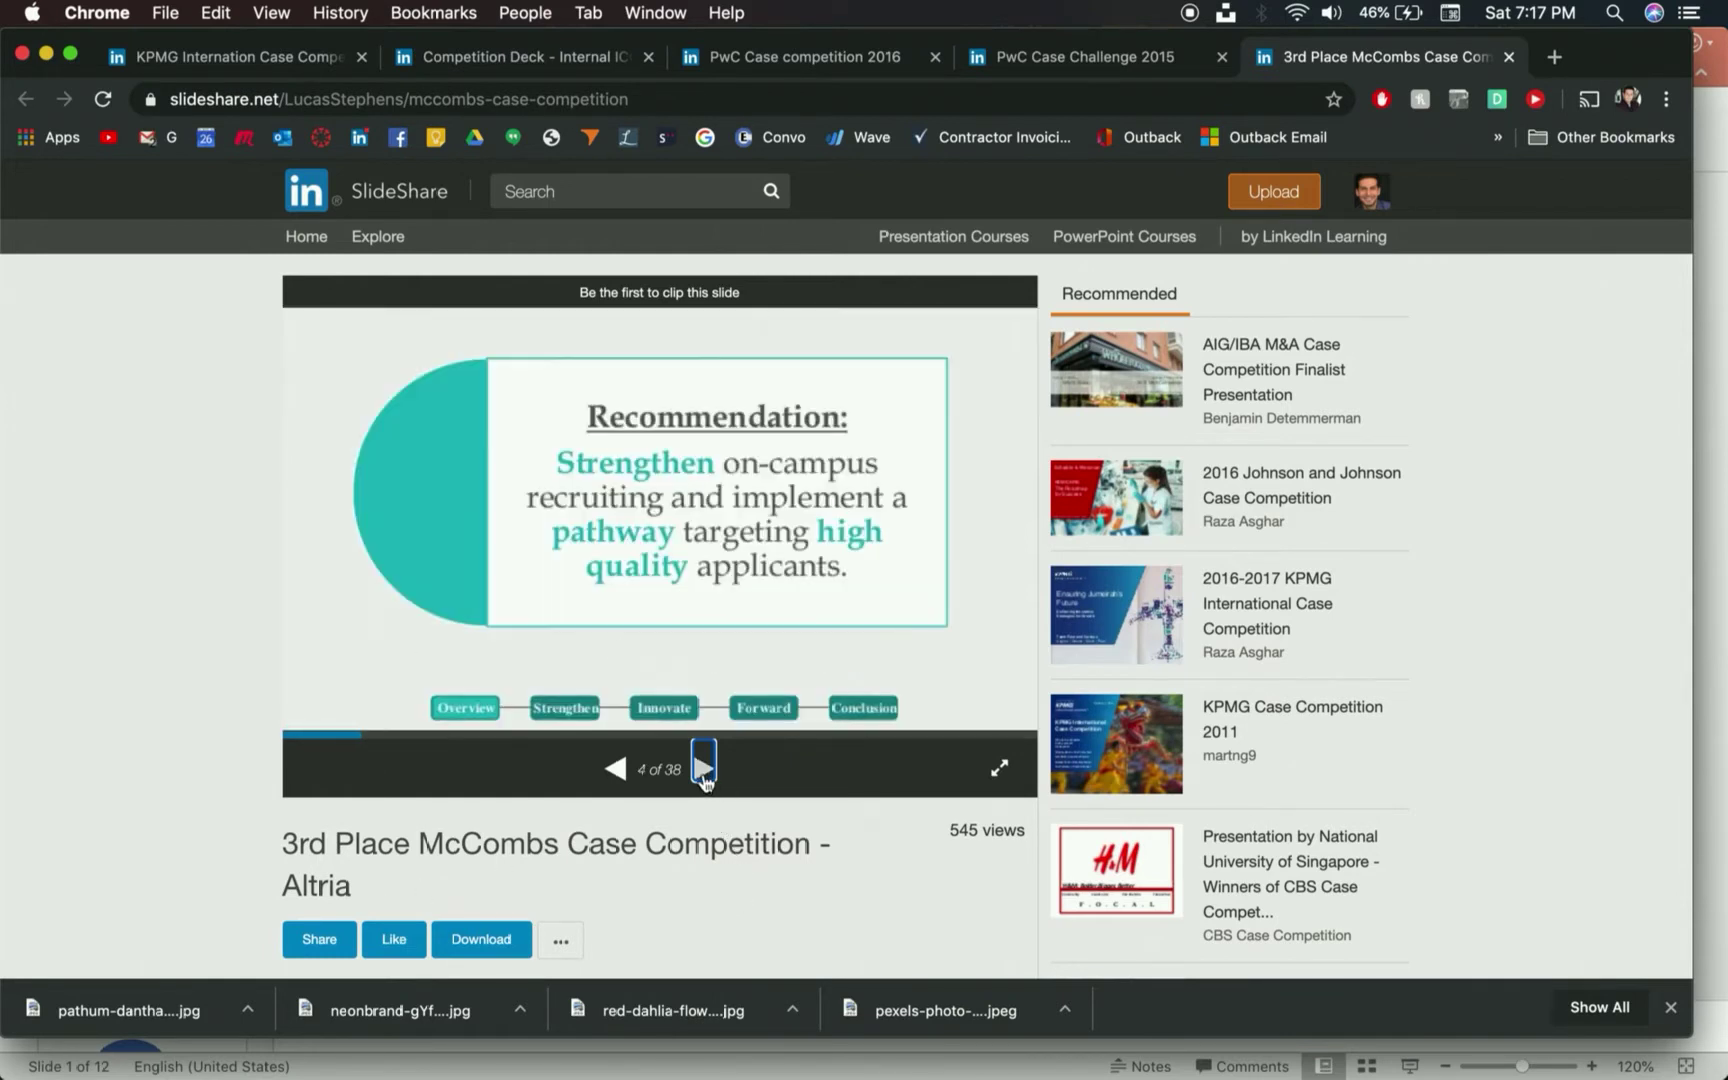
left_click(704, 776)
left_click(704, 778)
left_click(704, 778)
left_click(704, 779)
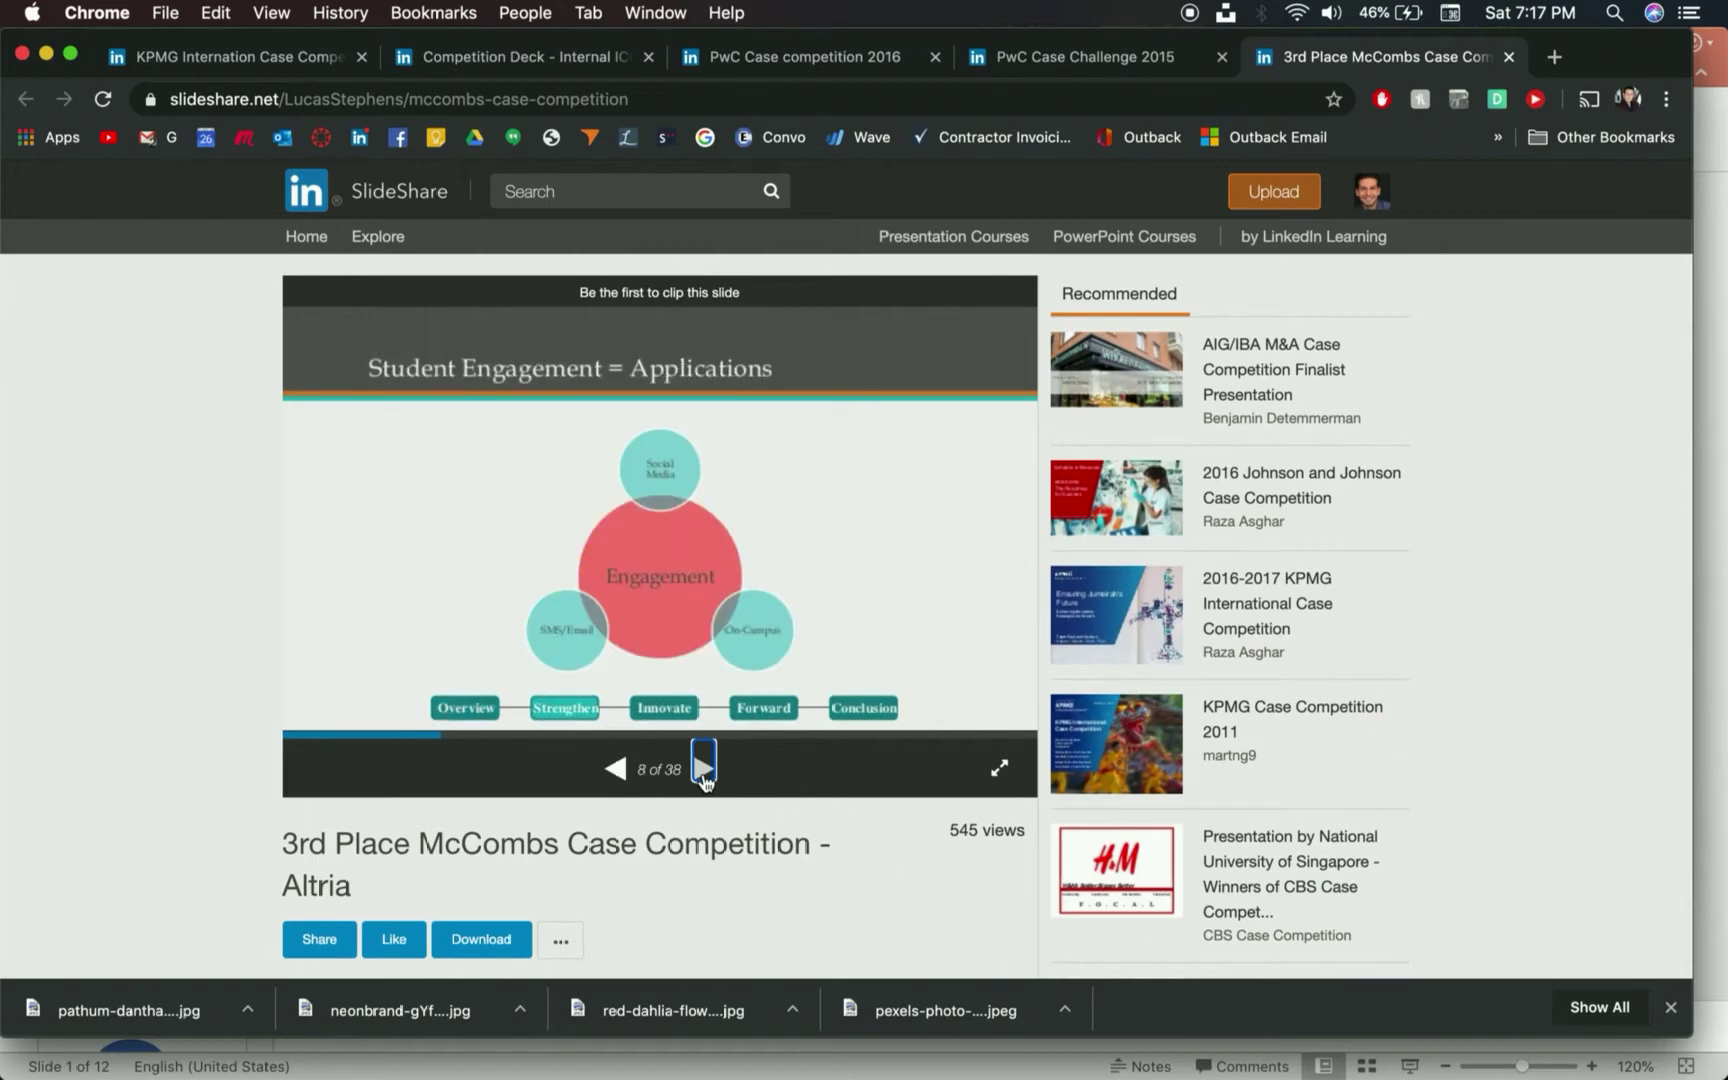
left_click(705, 780)
left_click(705, 781)
left_click(705, 781)
left_click(705, 781)
left_click(705, 781)
left_click(705, 781)
left_click(705, 781)
left_click(705, 781)
left_click(705, 781)
left_click(705, 781)
left_click(705, 781)
left_click(705, 781)
left_click(705, 781)
left_click(705, 781)
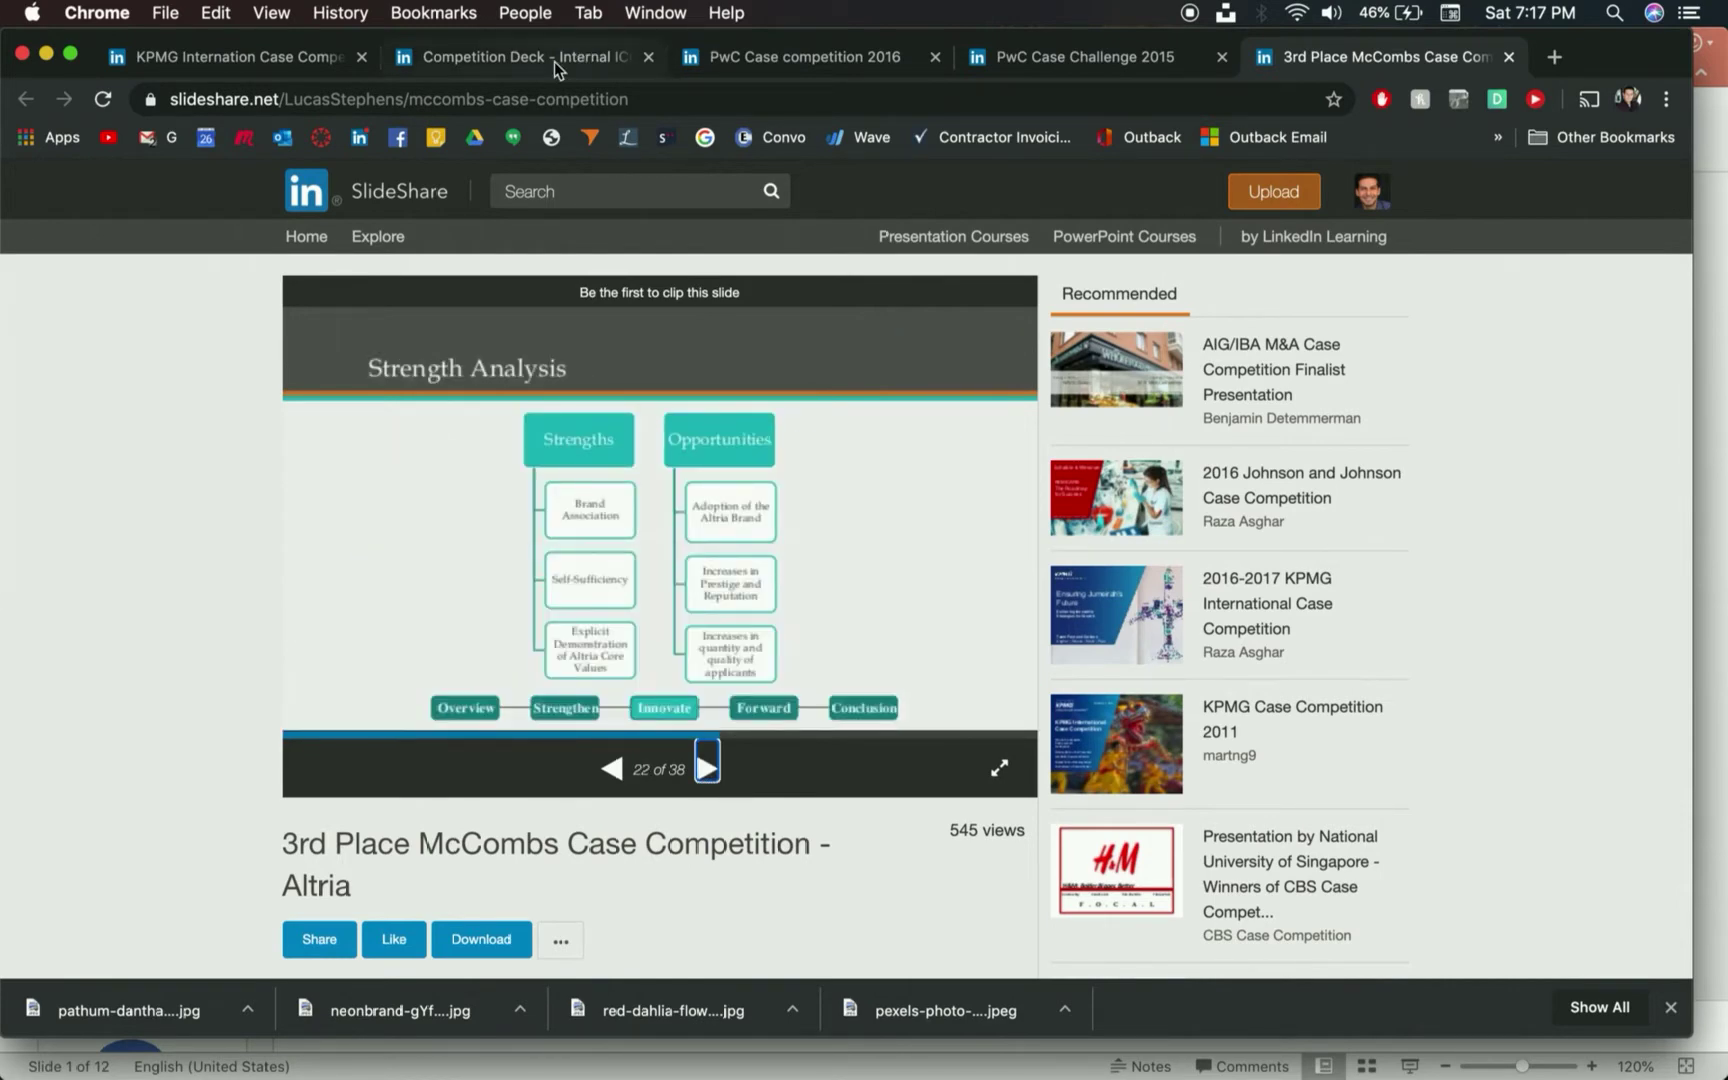
left_click(266, 62)
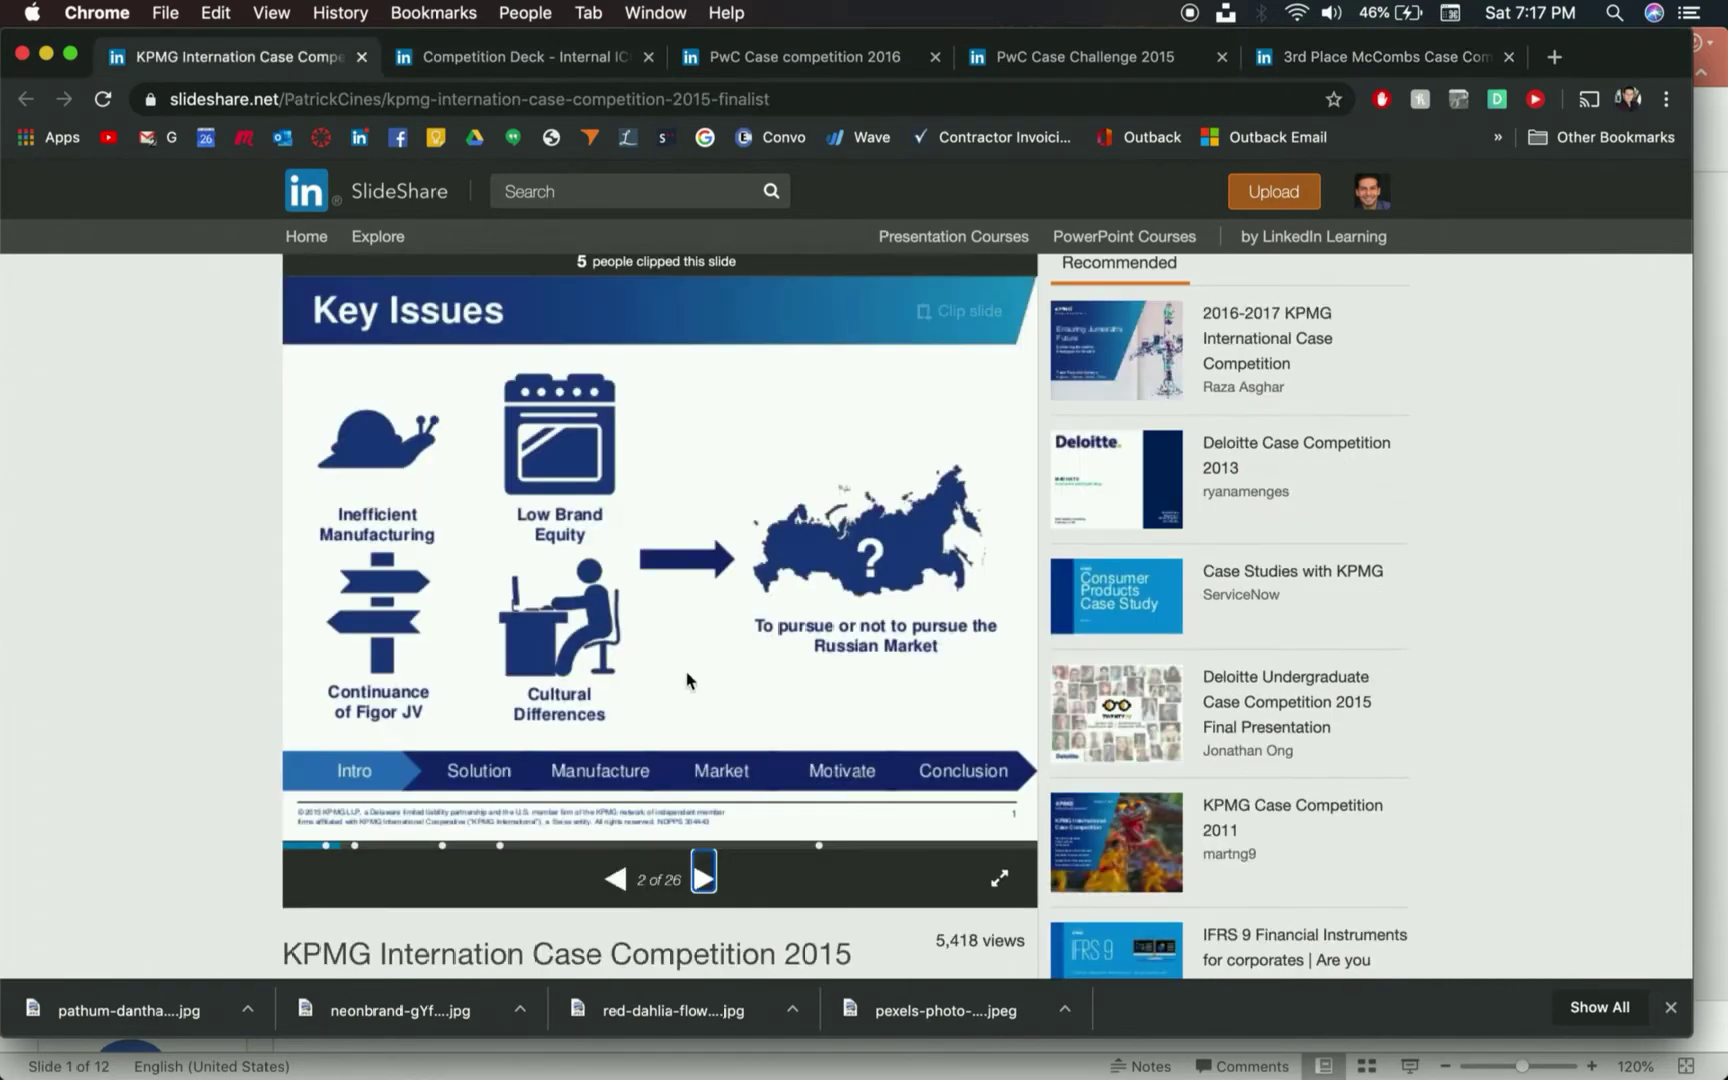
Page the KPMG deck forward to slide 13 of 26, then bring up the PwC Case competition 2016 deck.
left_click(704, 877)
left_click(704, 877)
left_click(704, 877)
left_click(704, 877)
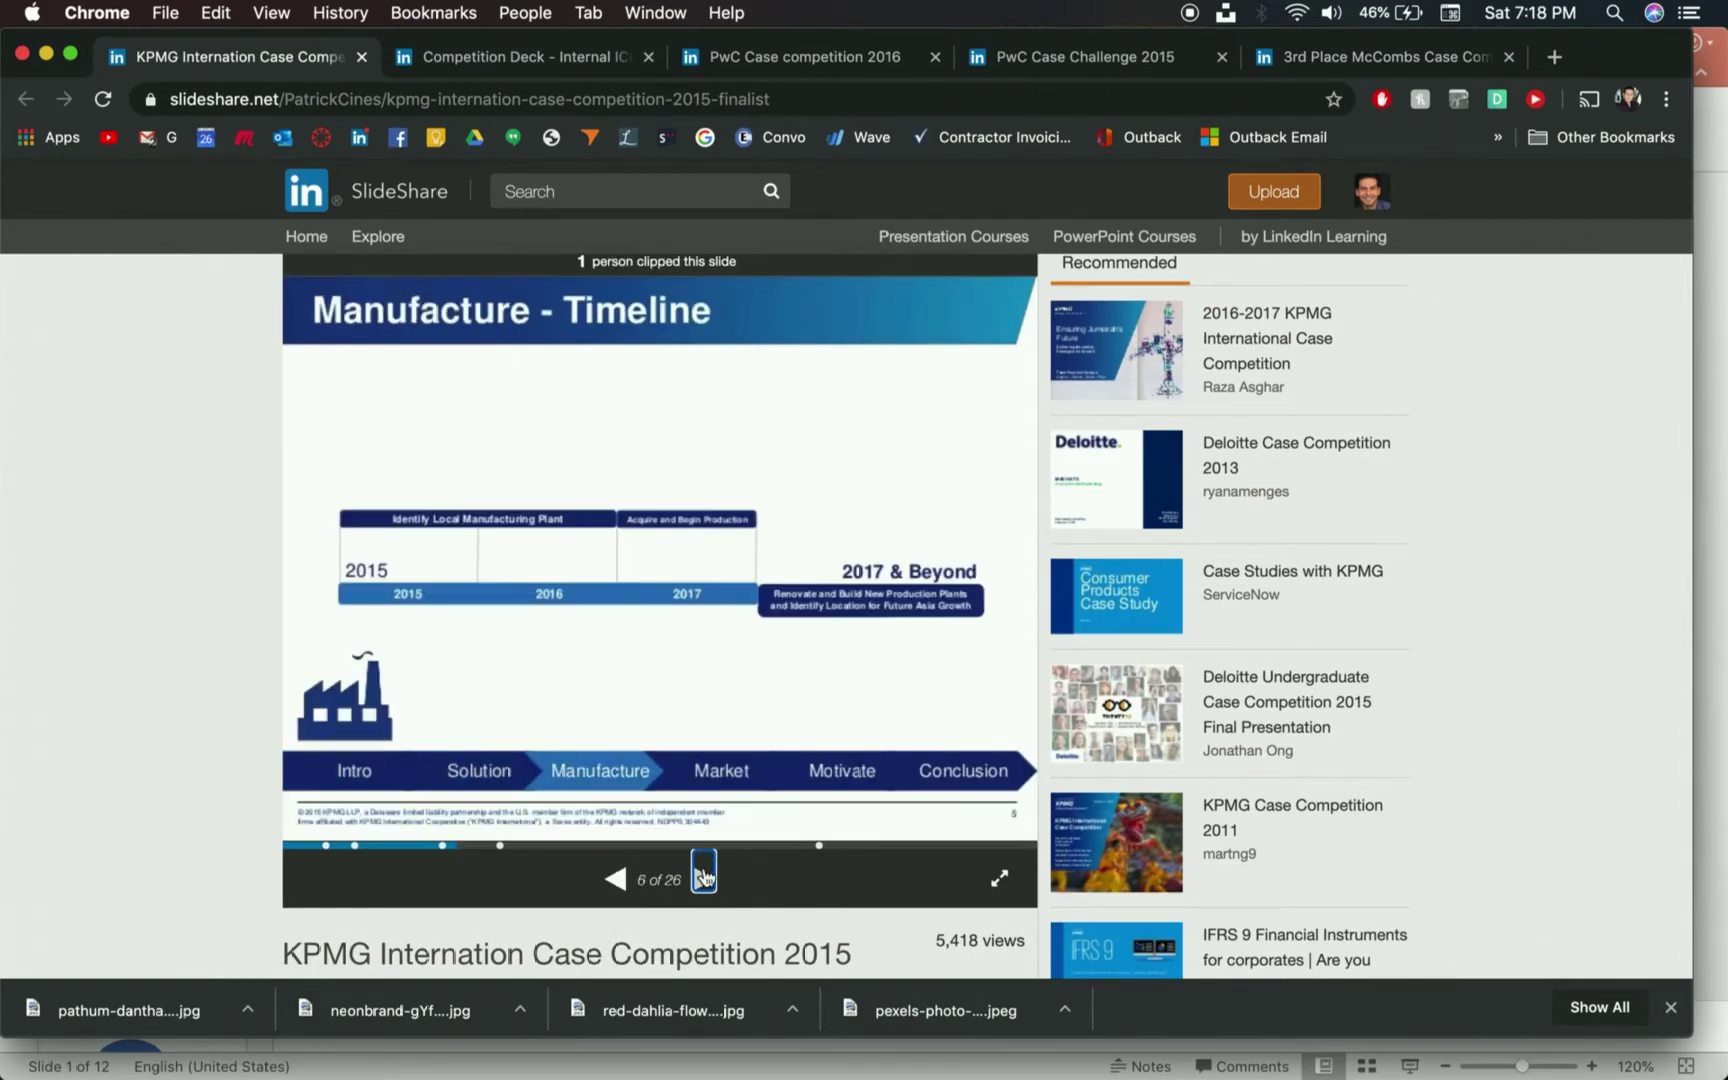
left_click(704, 877)
left_click(704, 877)
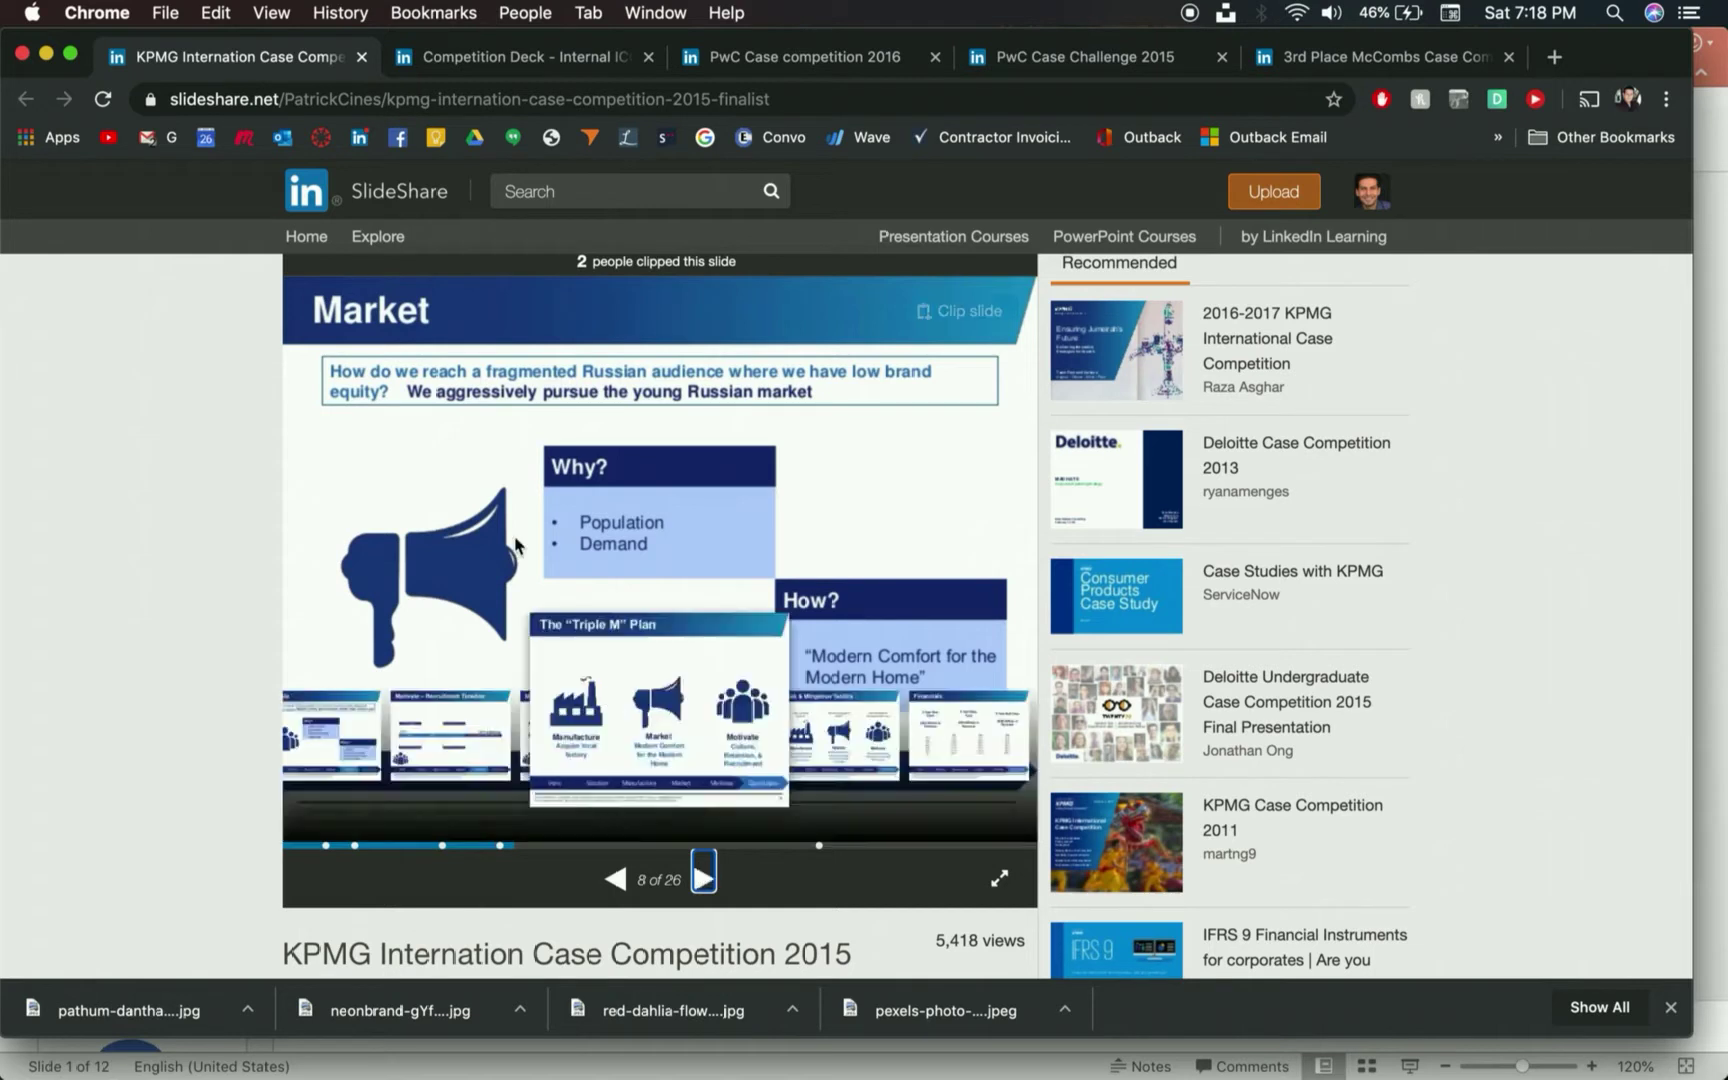
mouse_move(760, 822)
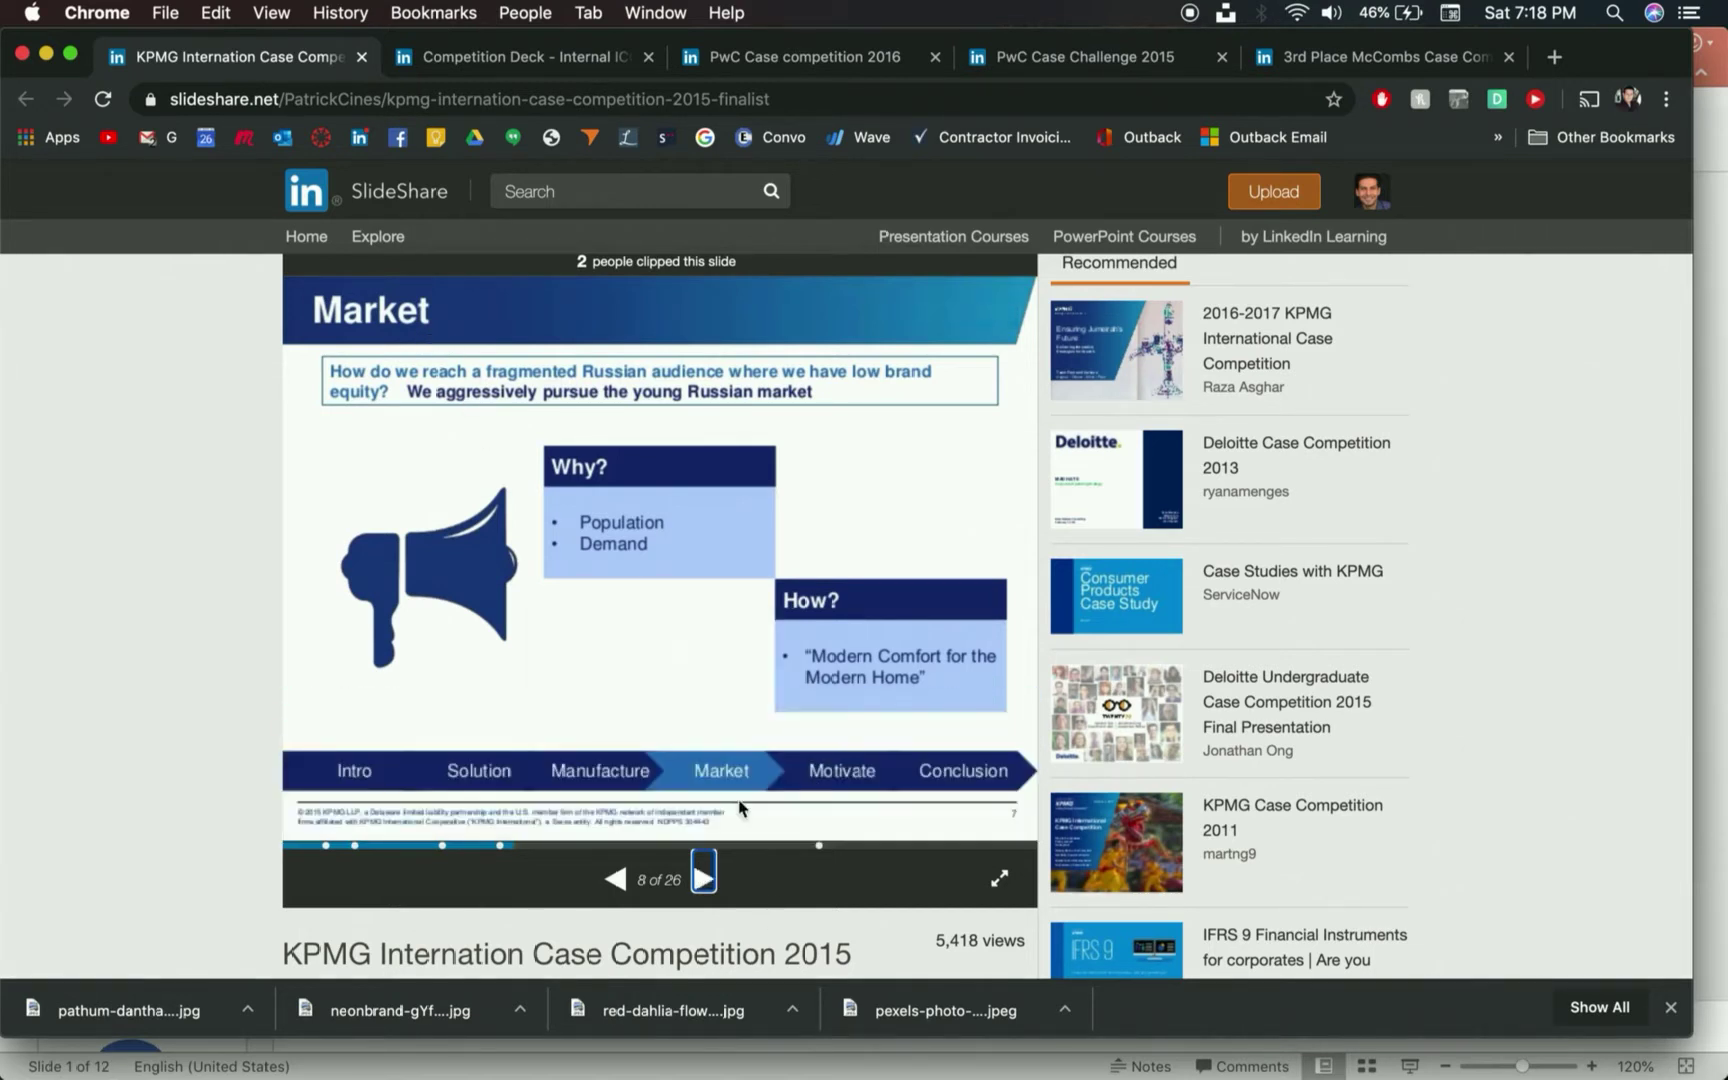
left_click(704, 877)
left_click(704, 877)
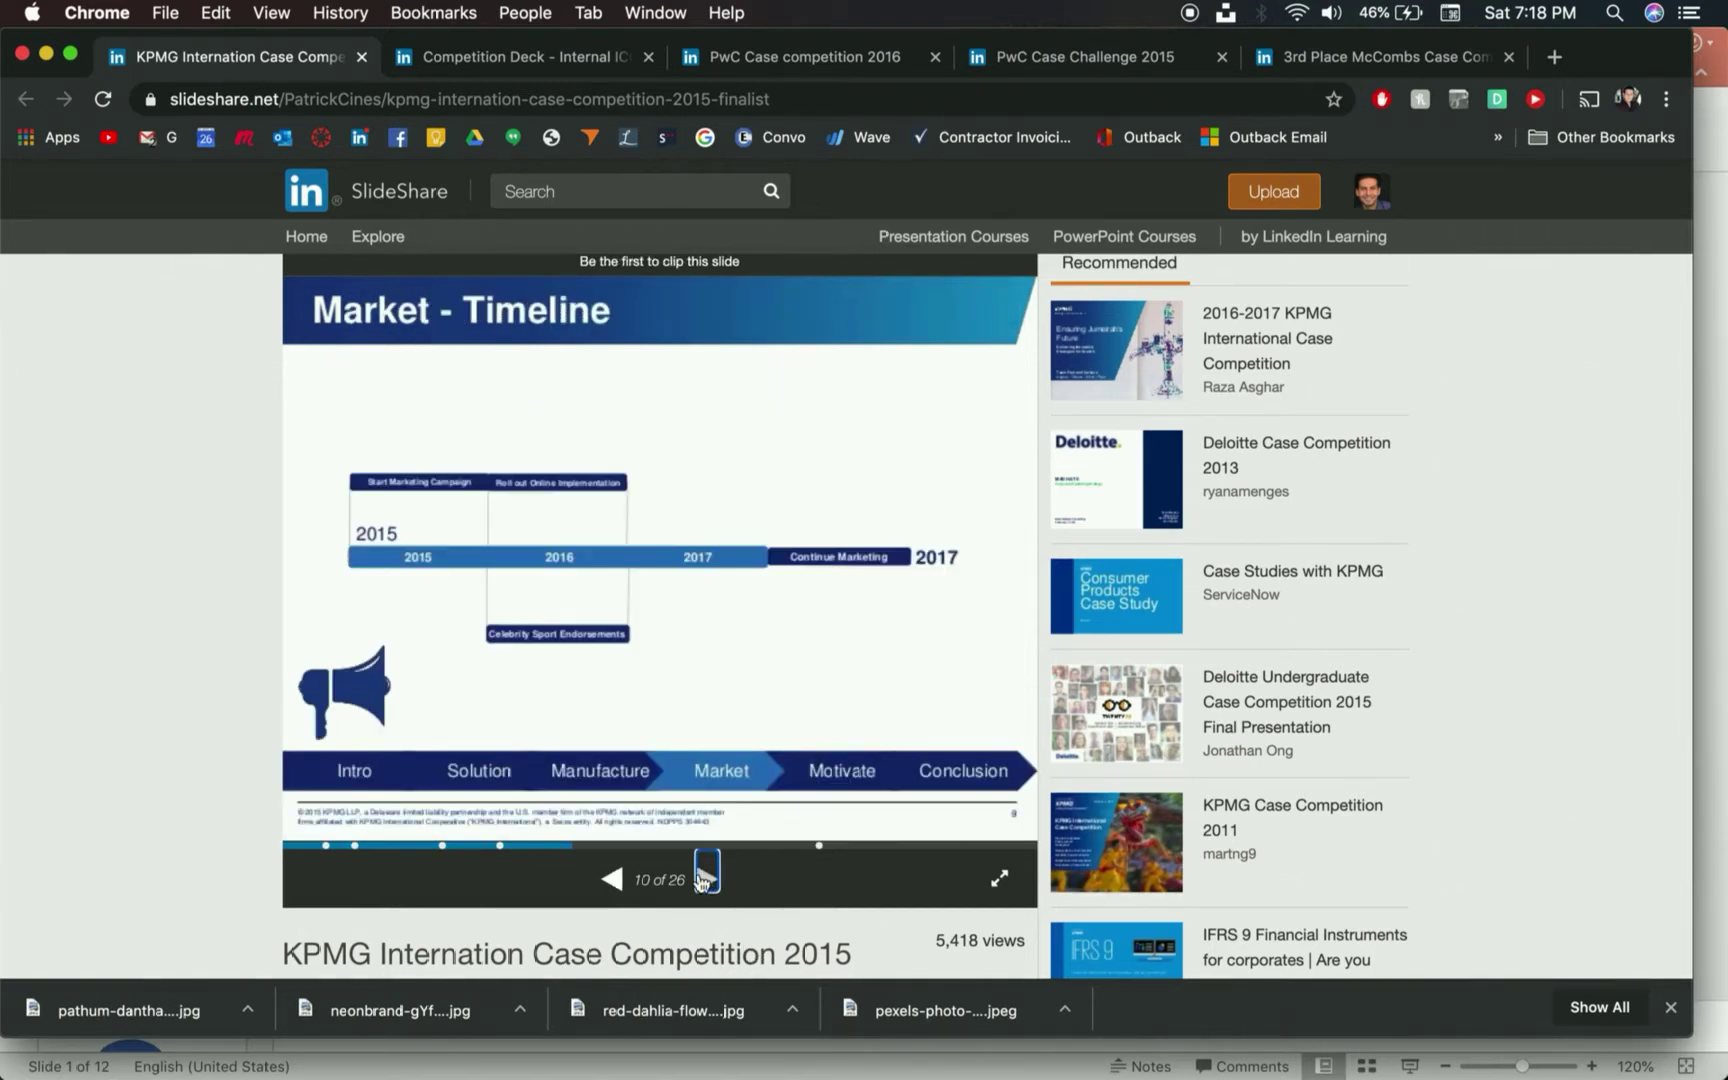
left_click(705, 878)
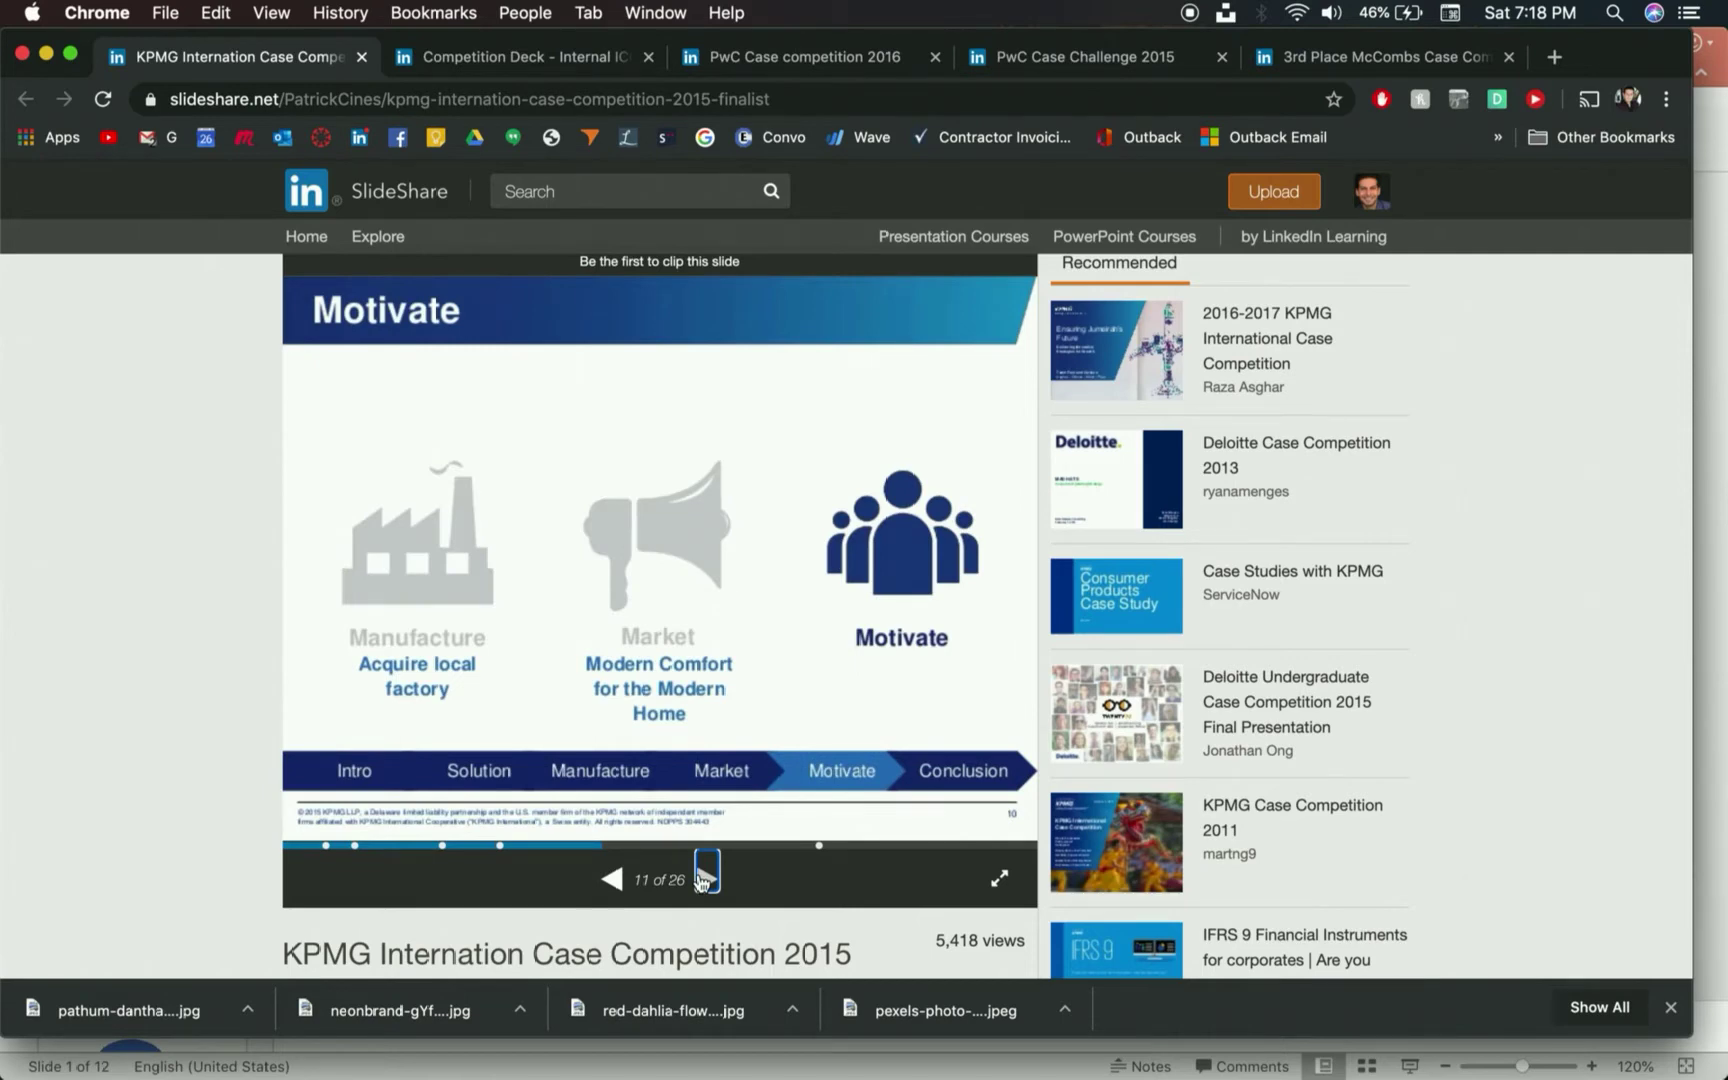
left_click(705, 878)
left_click(705, 878)
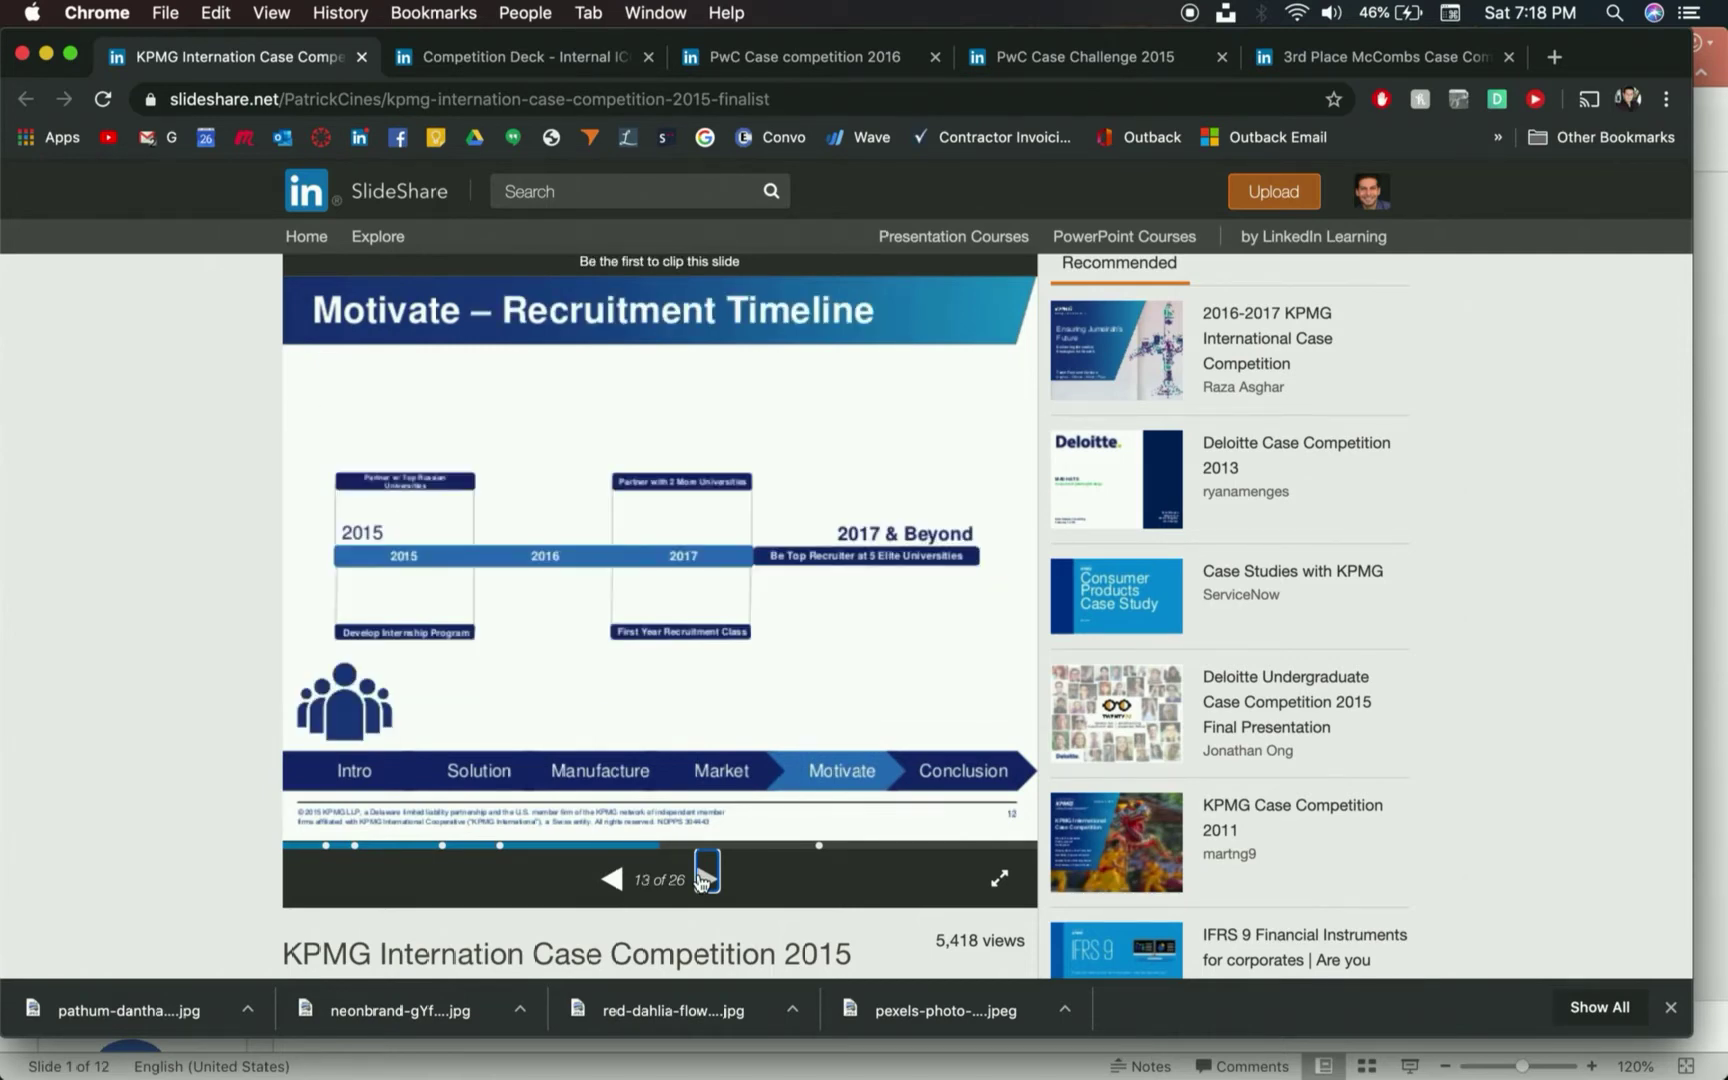
left_click(852, 74)
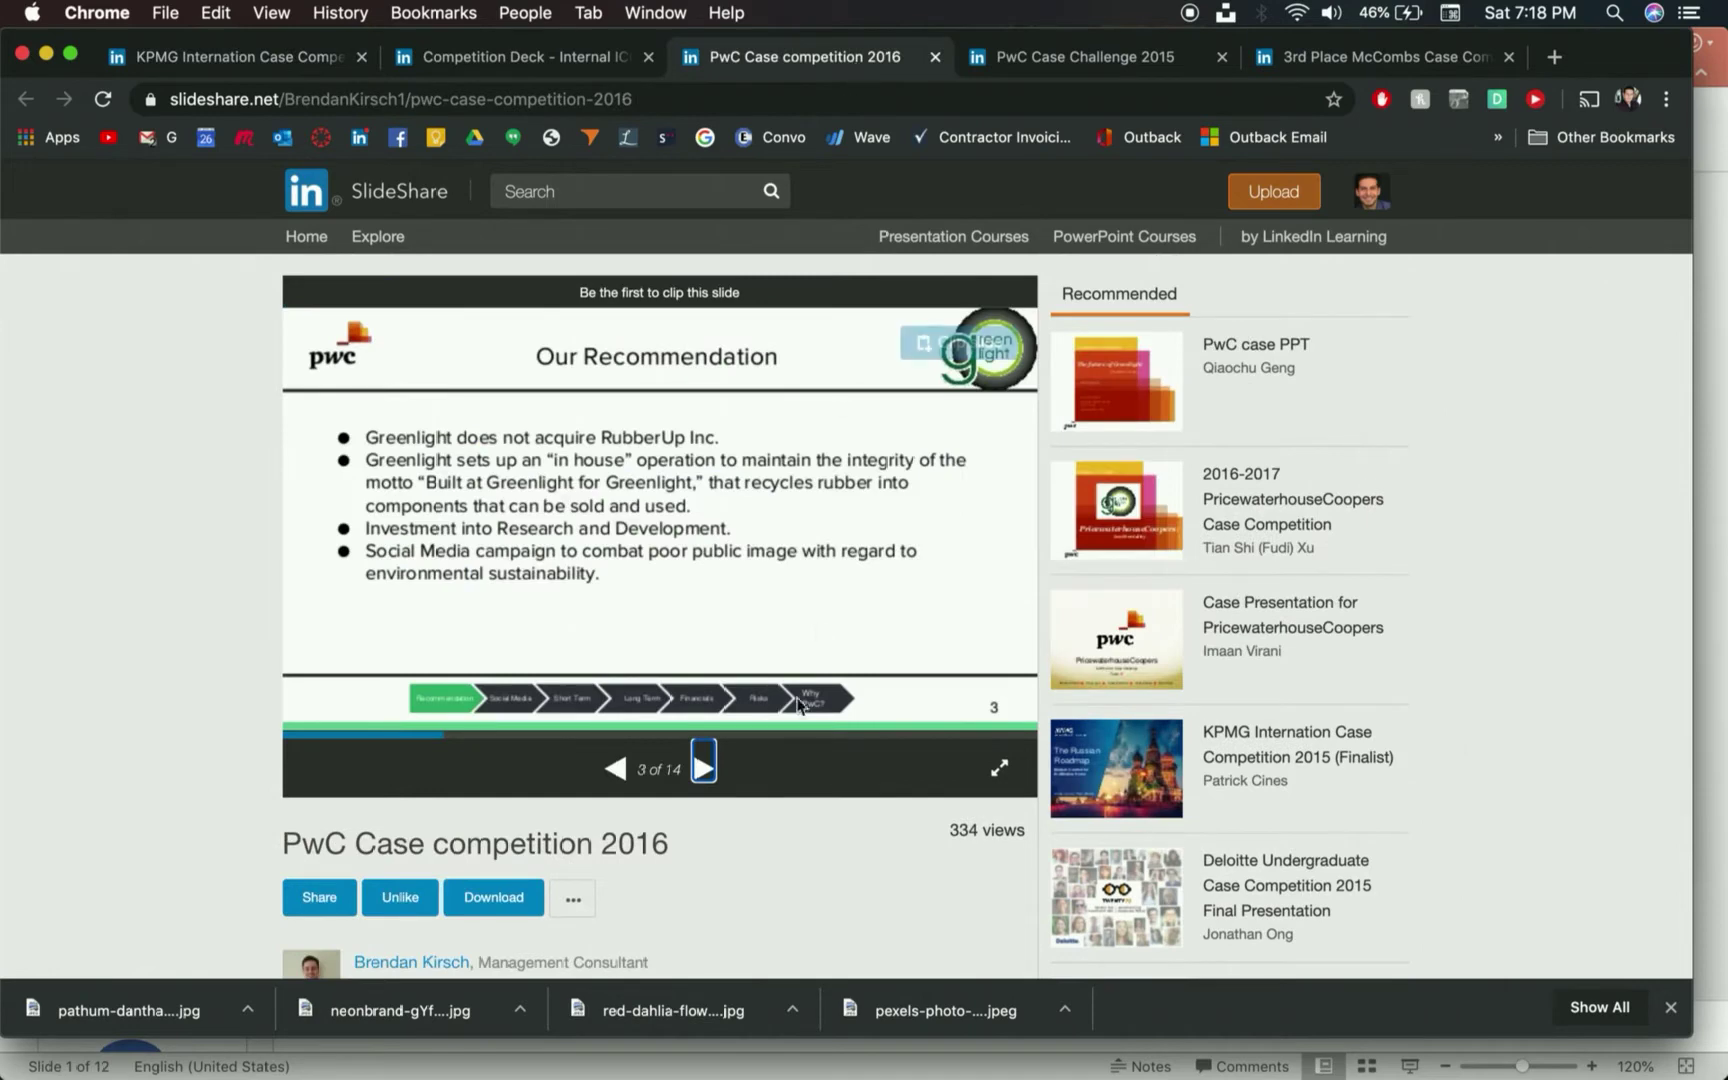
Advance the PwC Case competition 2016 deck by five slides.
left_click(704, 768)
left_click(704, 768)
left_click(704, 768)
left_click(704, 768)
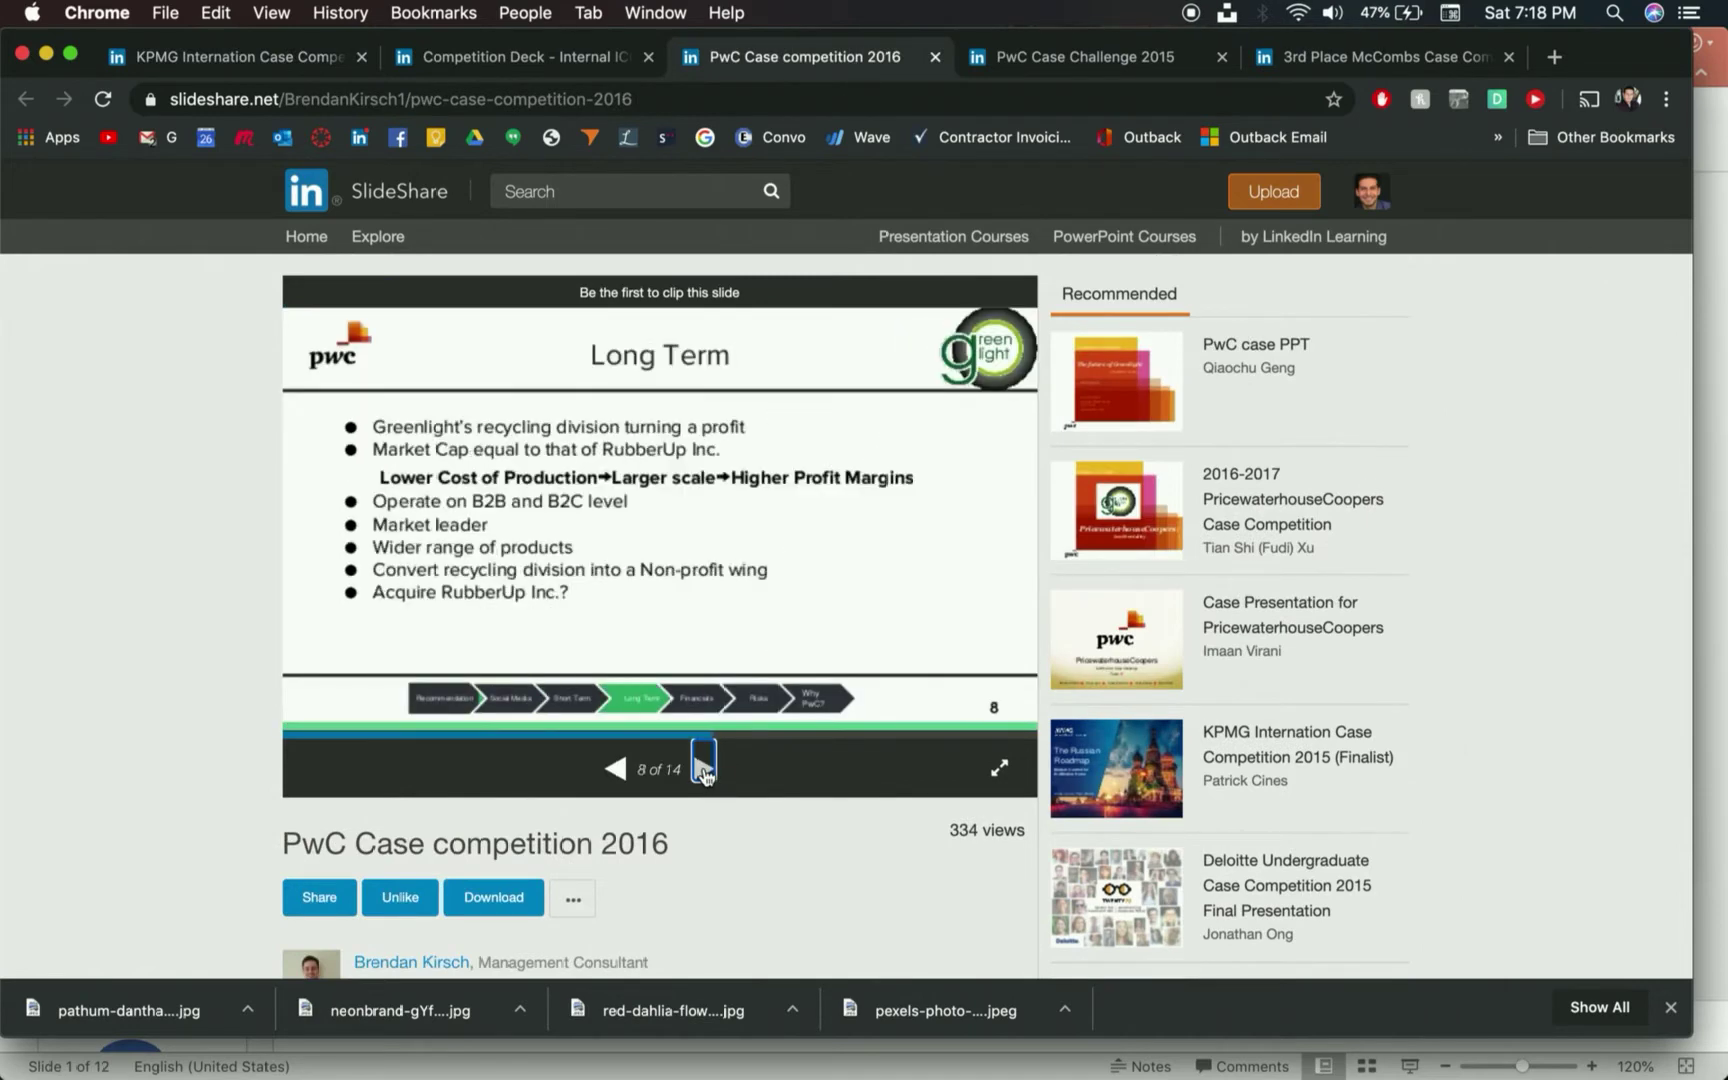
left_click(704, 768)
left_click(704, 768)
Bring up the PwC Case Challenge 2015 deck and skip ahead through its slides.
left_click(1032, 58)
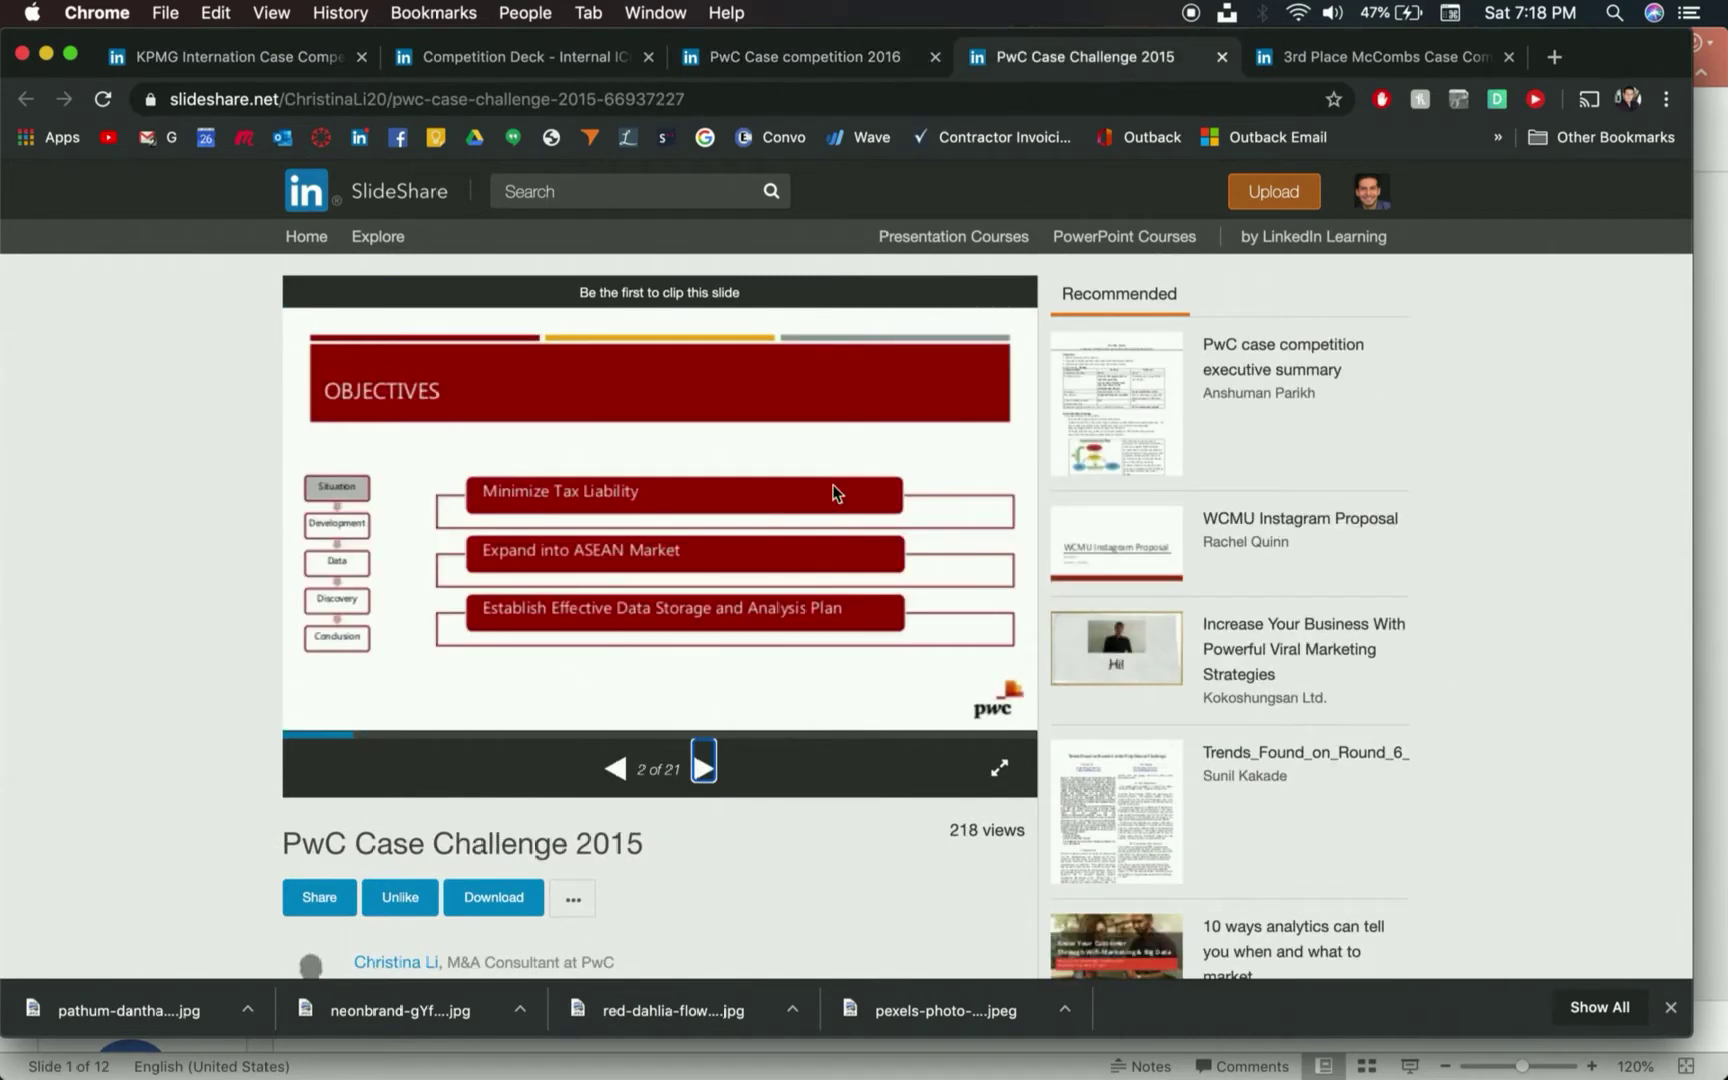
double_click(704, 766)
double_click(704, 766)
left_click(704, 766)
double_click(705, 766)
double_click(707, 766)
left_click(707, 766)
left_click(707, 766)
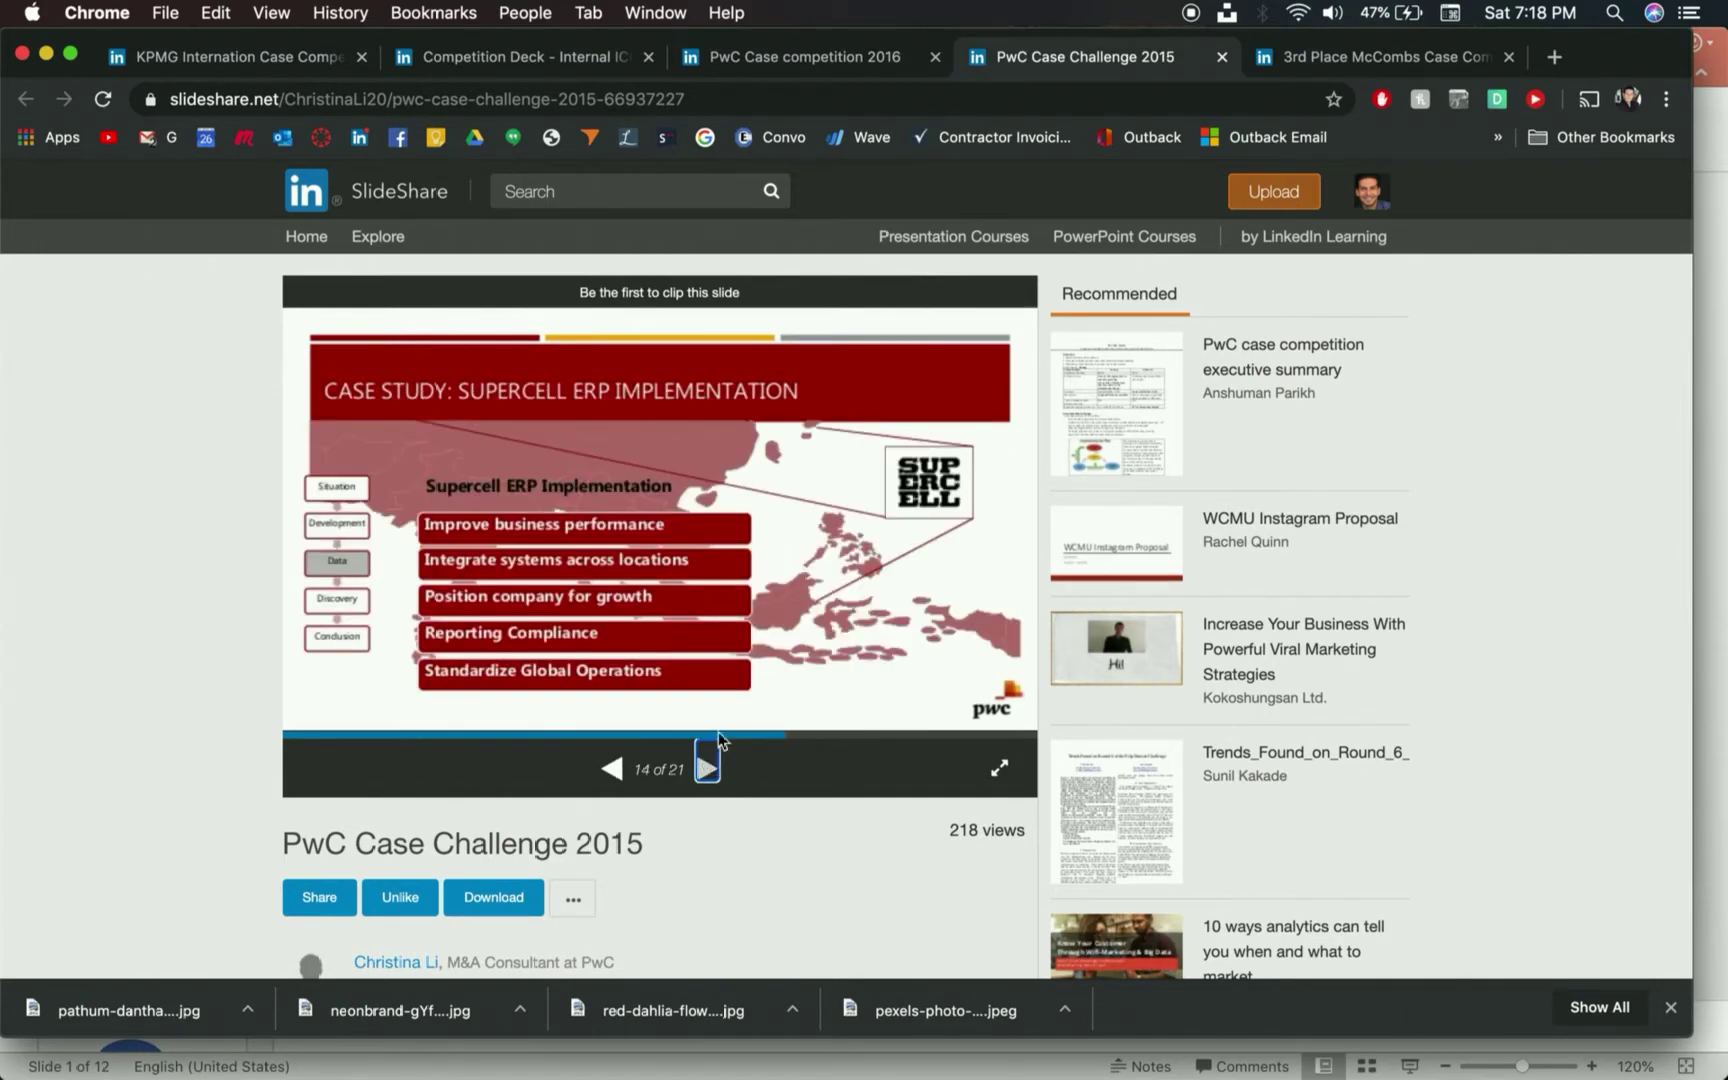
Advance the McCombs deck to slide 25 of 38, then return to PowerPoint.
left_click(1322, 62)
left_click(707, 766)
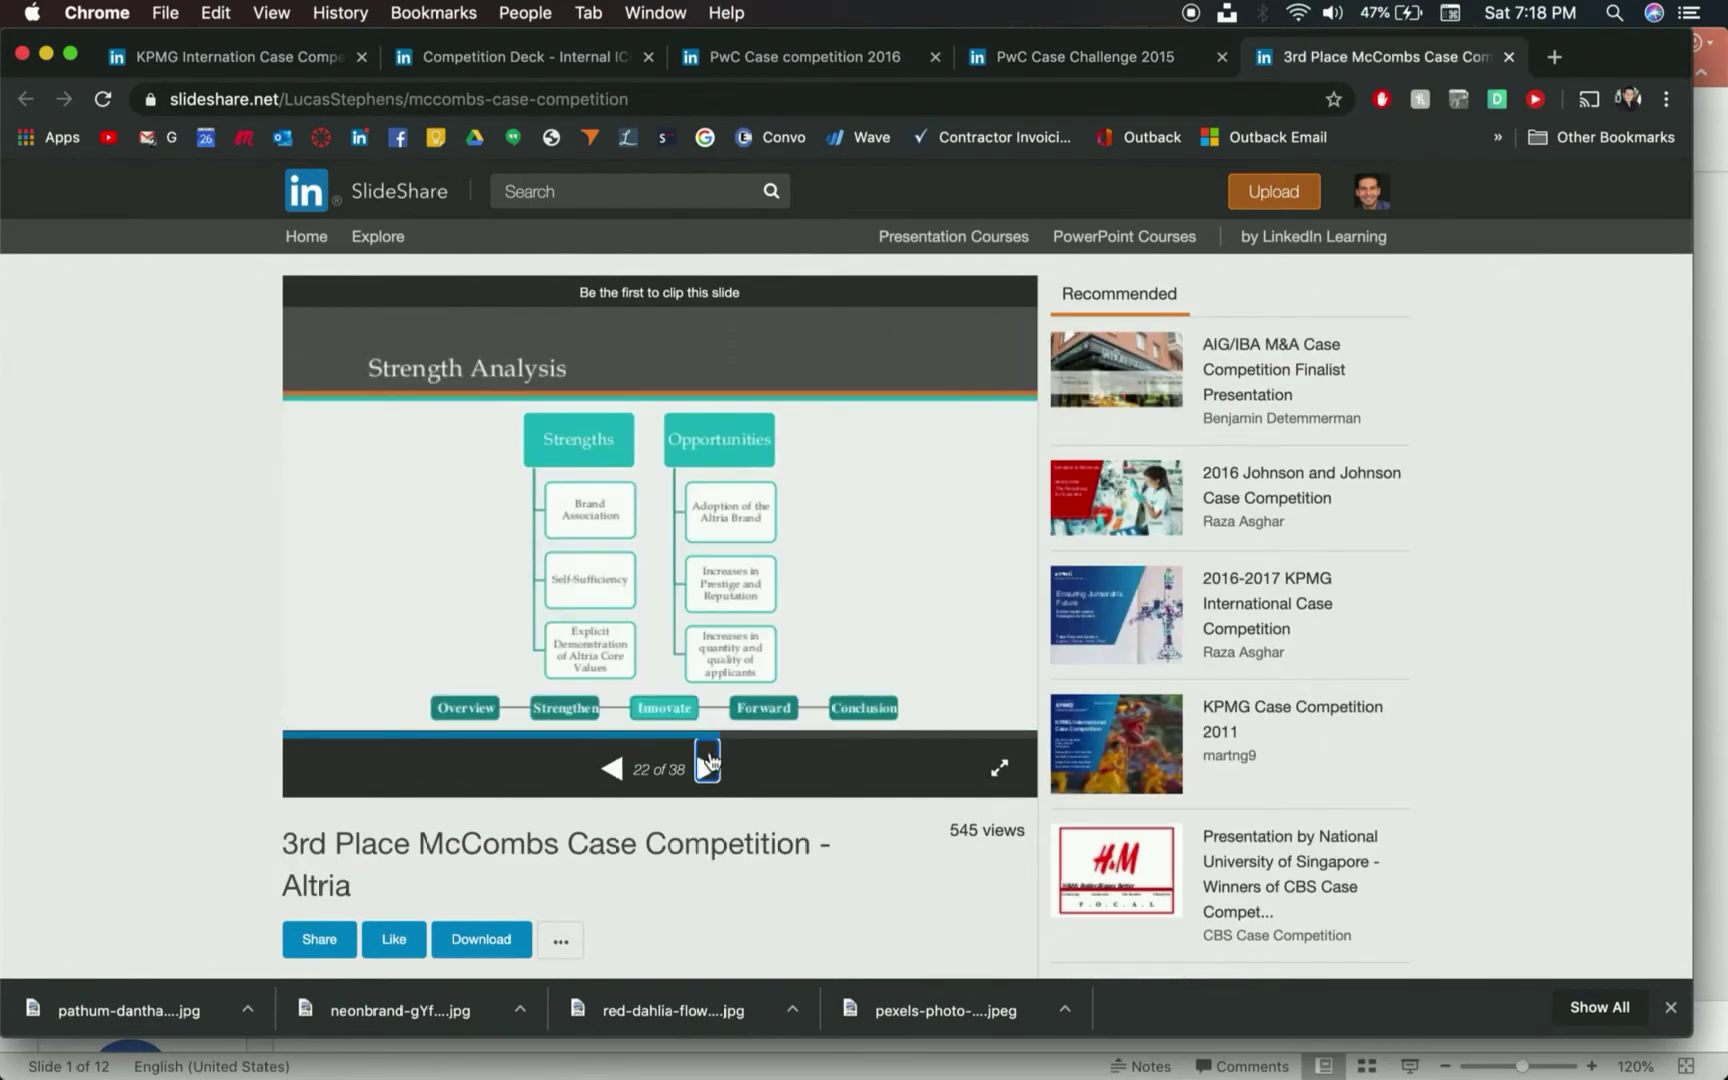
left_click(707, 766)
left_click(707, 766)
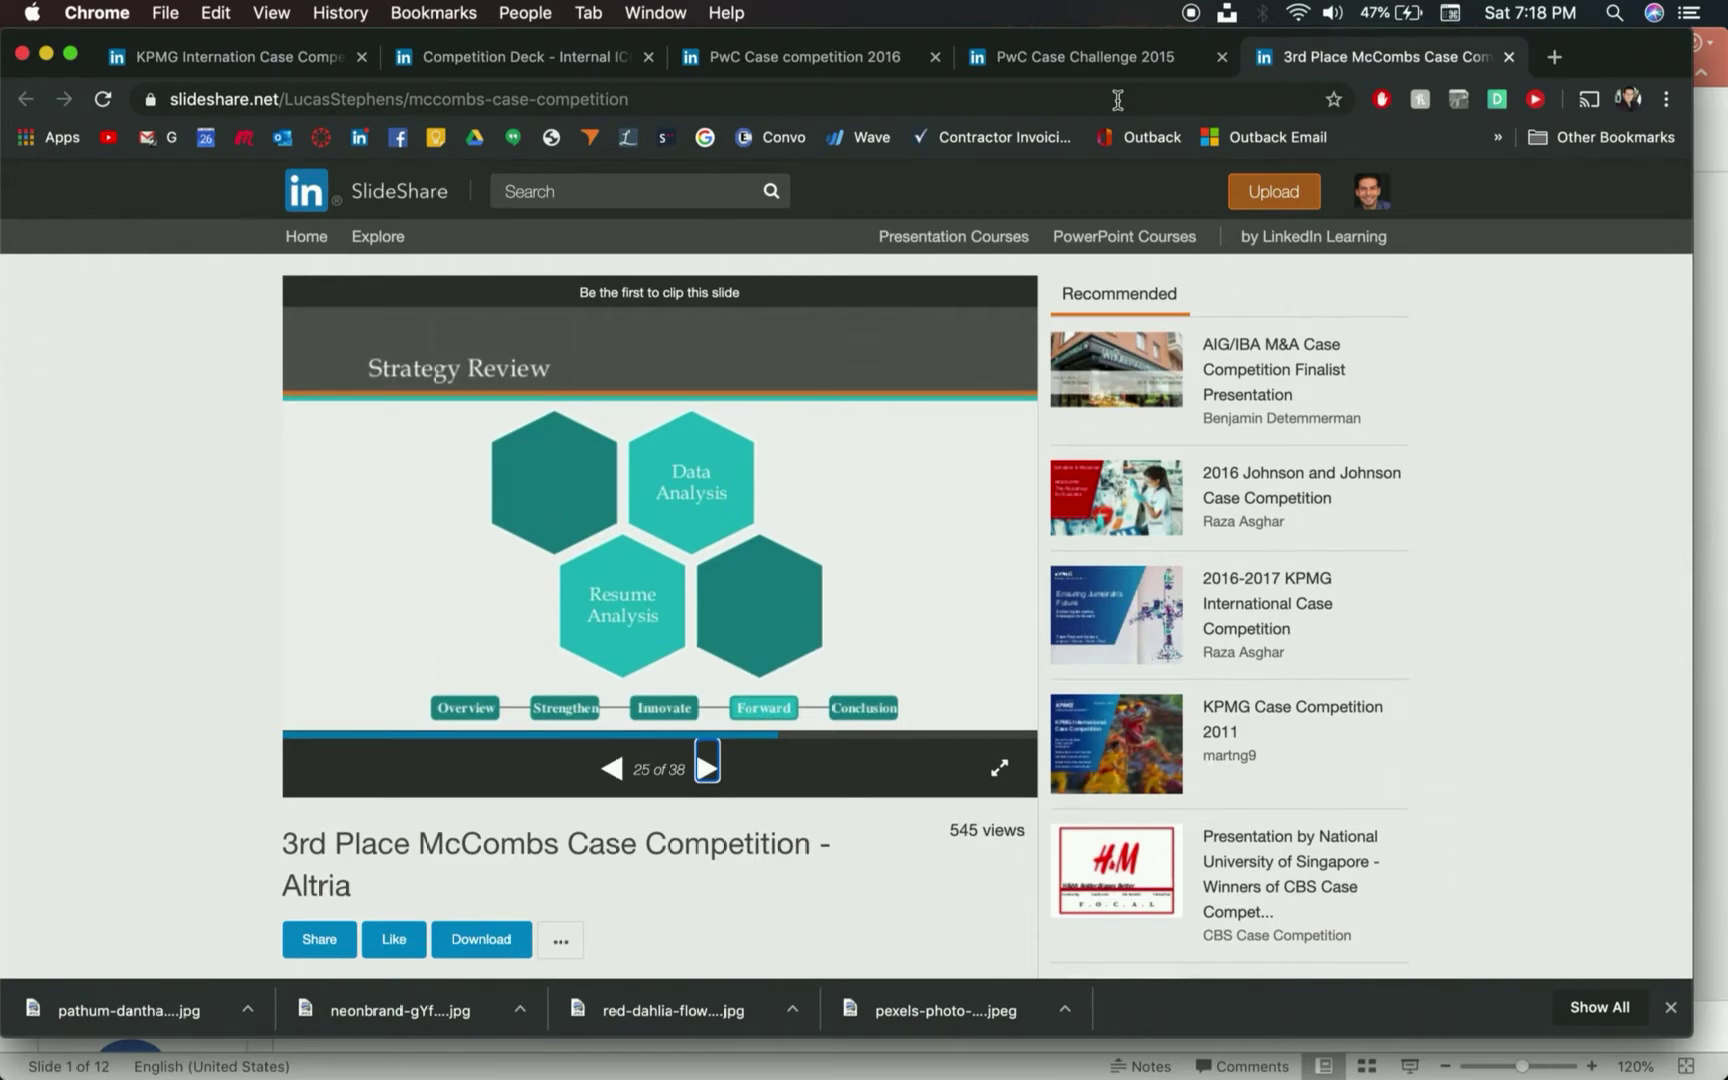
key("super+Tab")
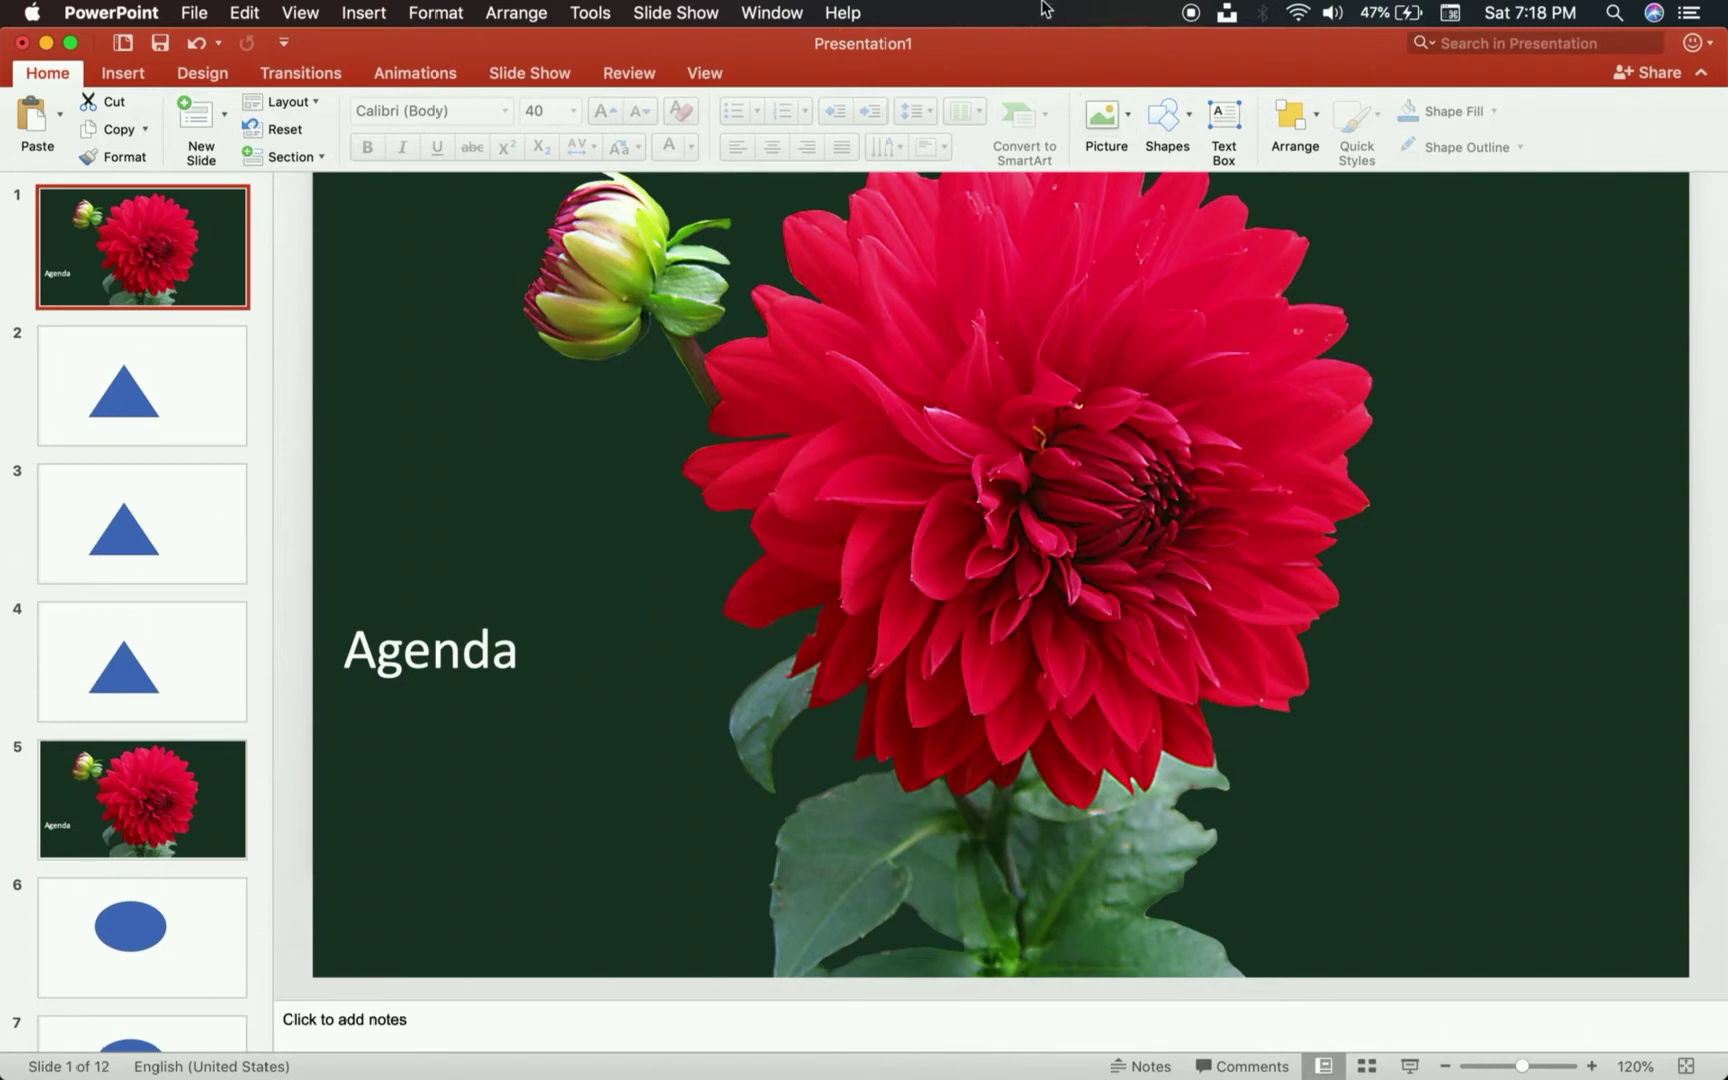
Scroll through the 12 slide thumbnails to review the Agenda, triangle, oval and star slides.
scroll(190, 662, "down", 10)
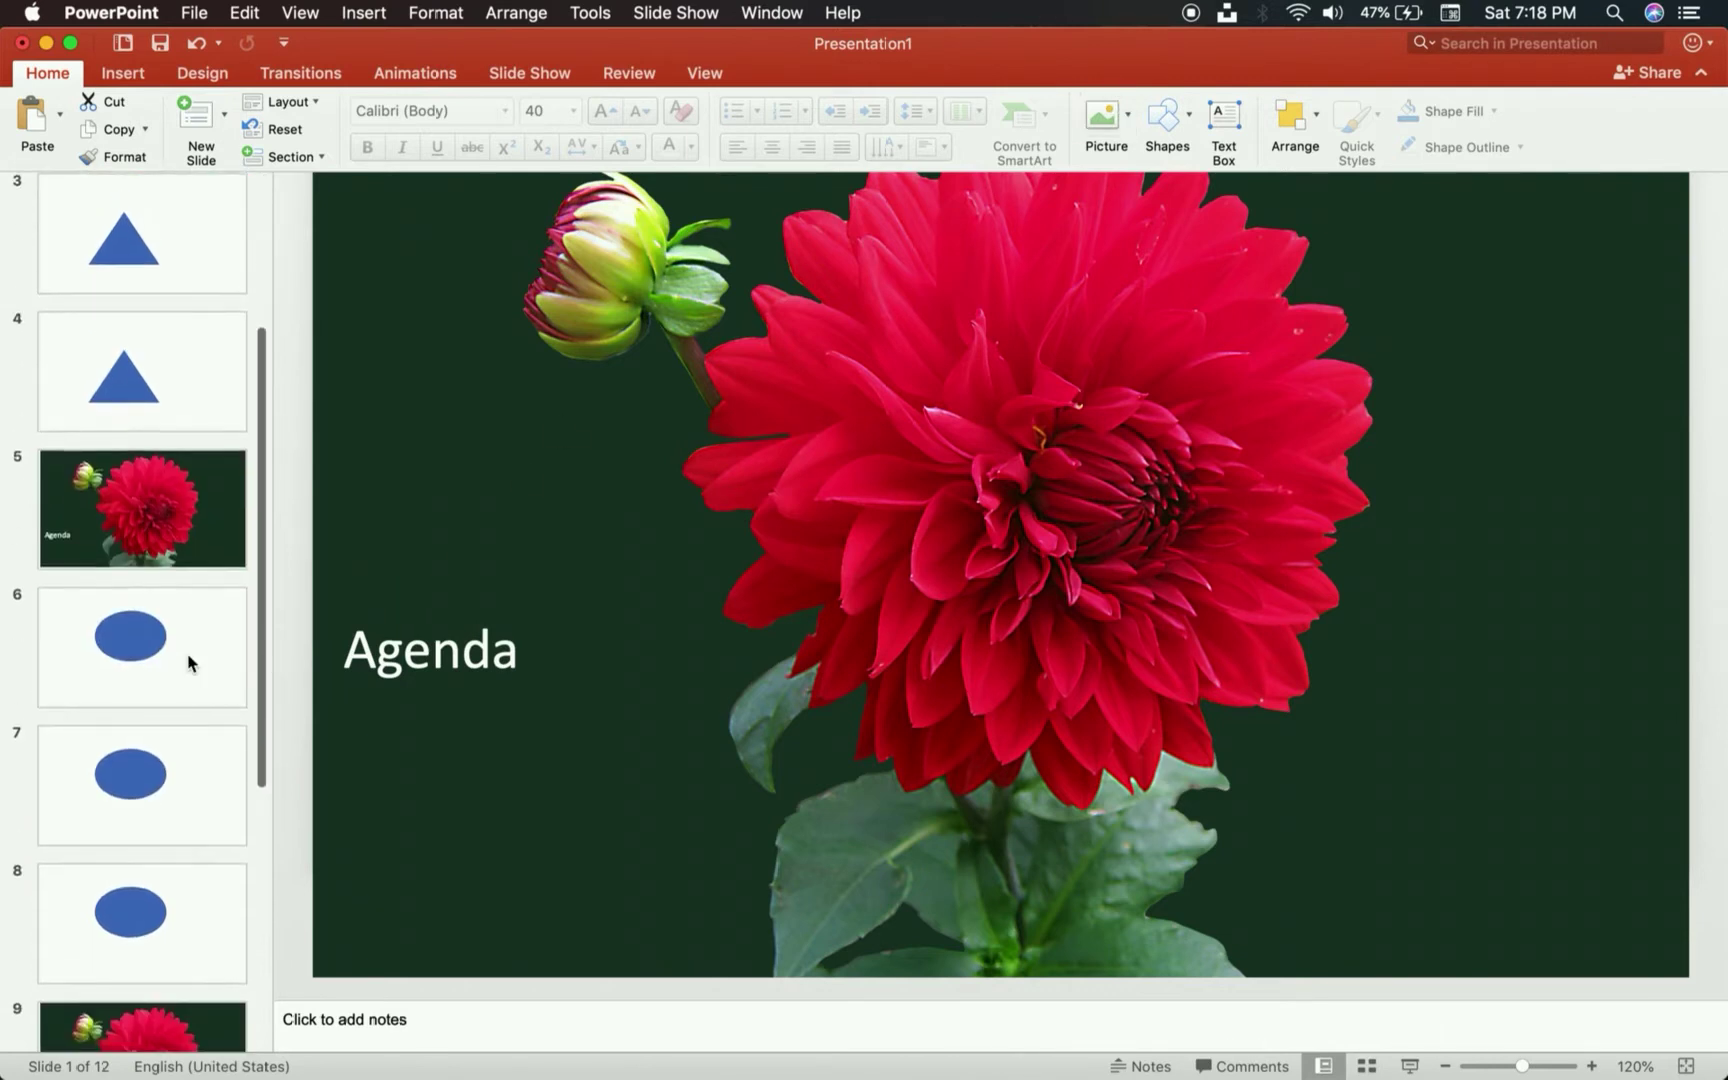
scroll(190, 662, "up", 10)
scroll(190, 662, "down", 10)
scroll(190, 662, "up", 10)
scroll(190, 662, "down", 10)
scroll(190, 662, "up", 10)
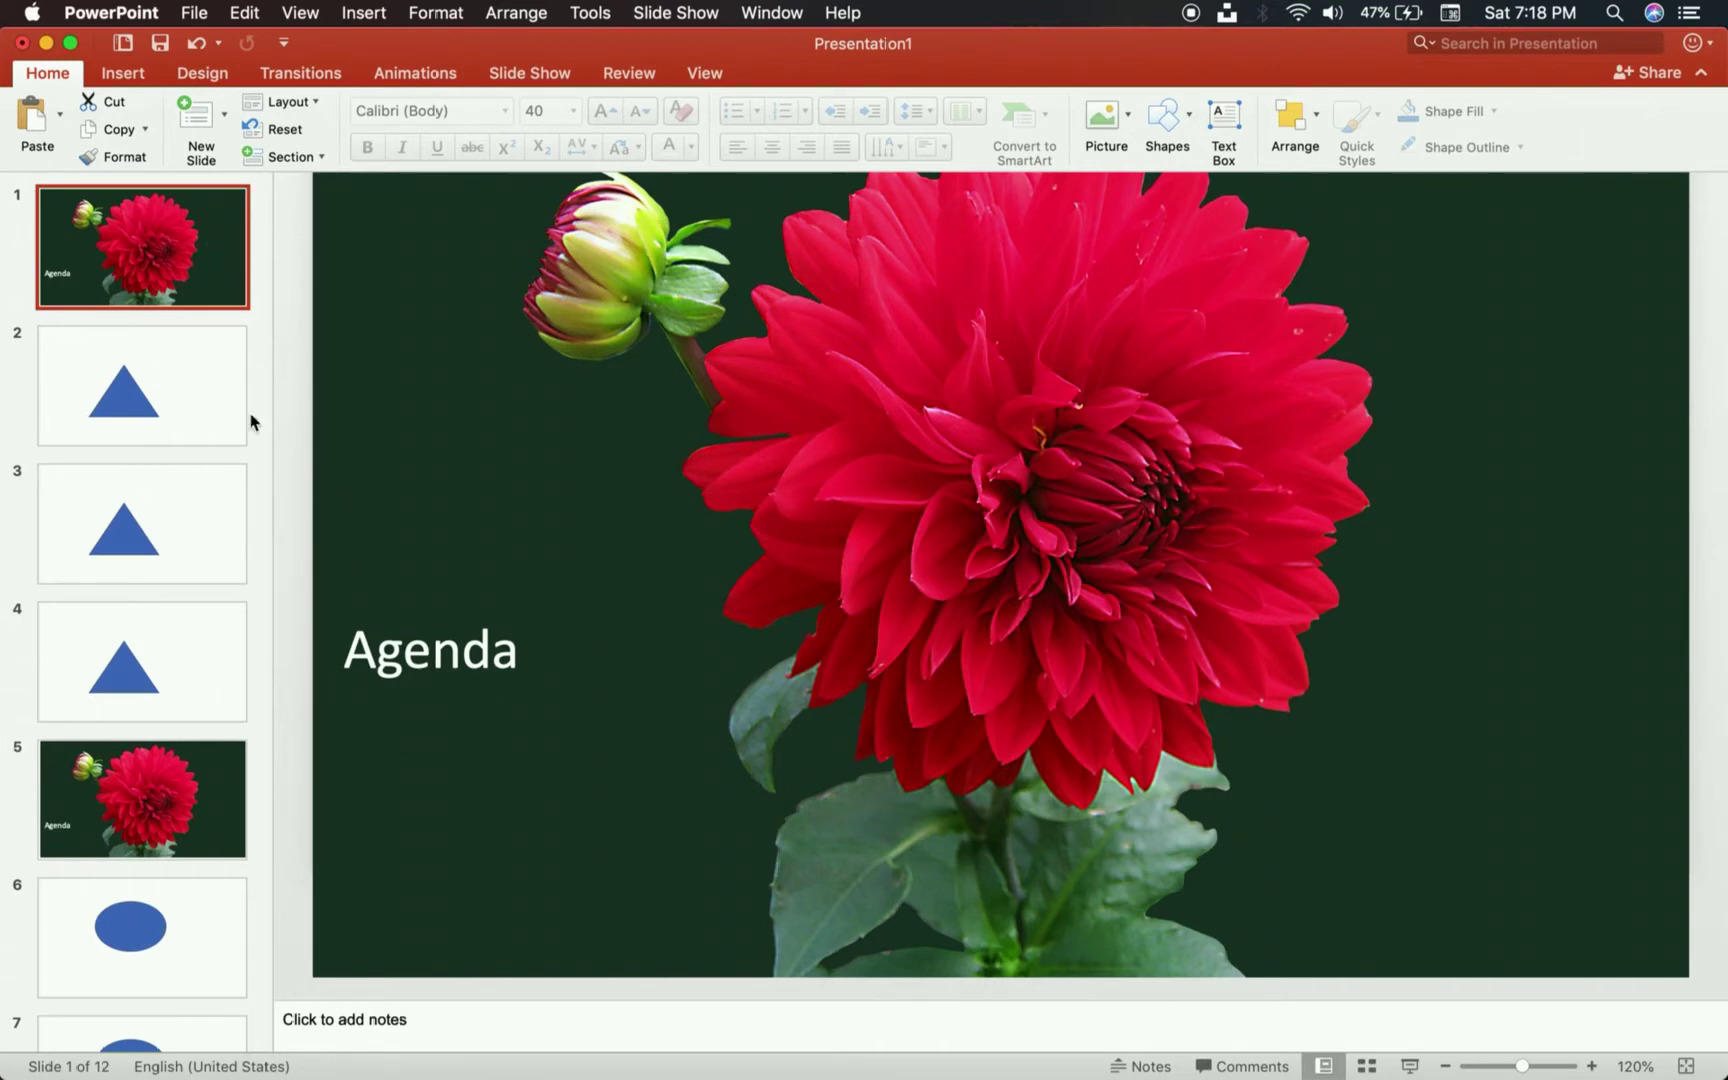
scroll(224, 395, "down", 10)
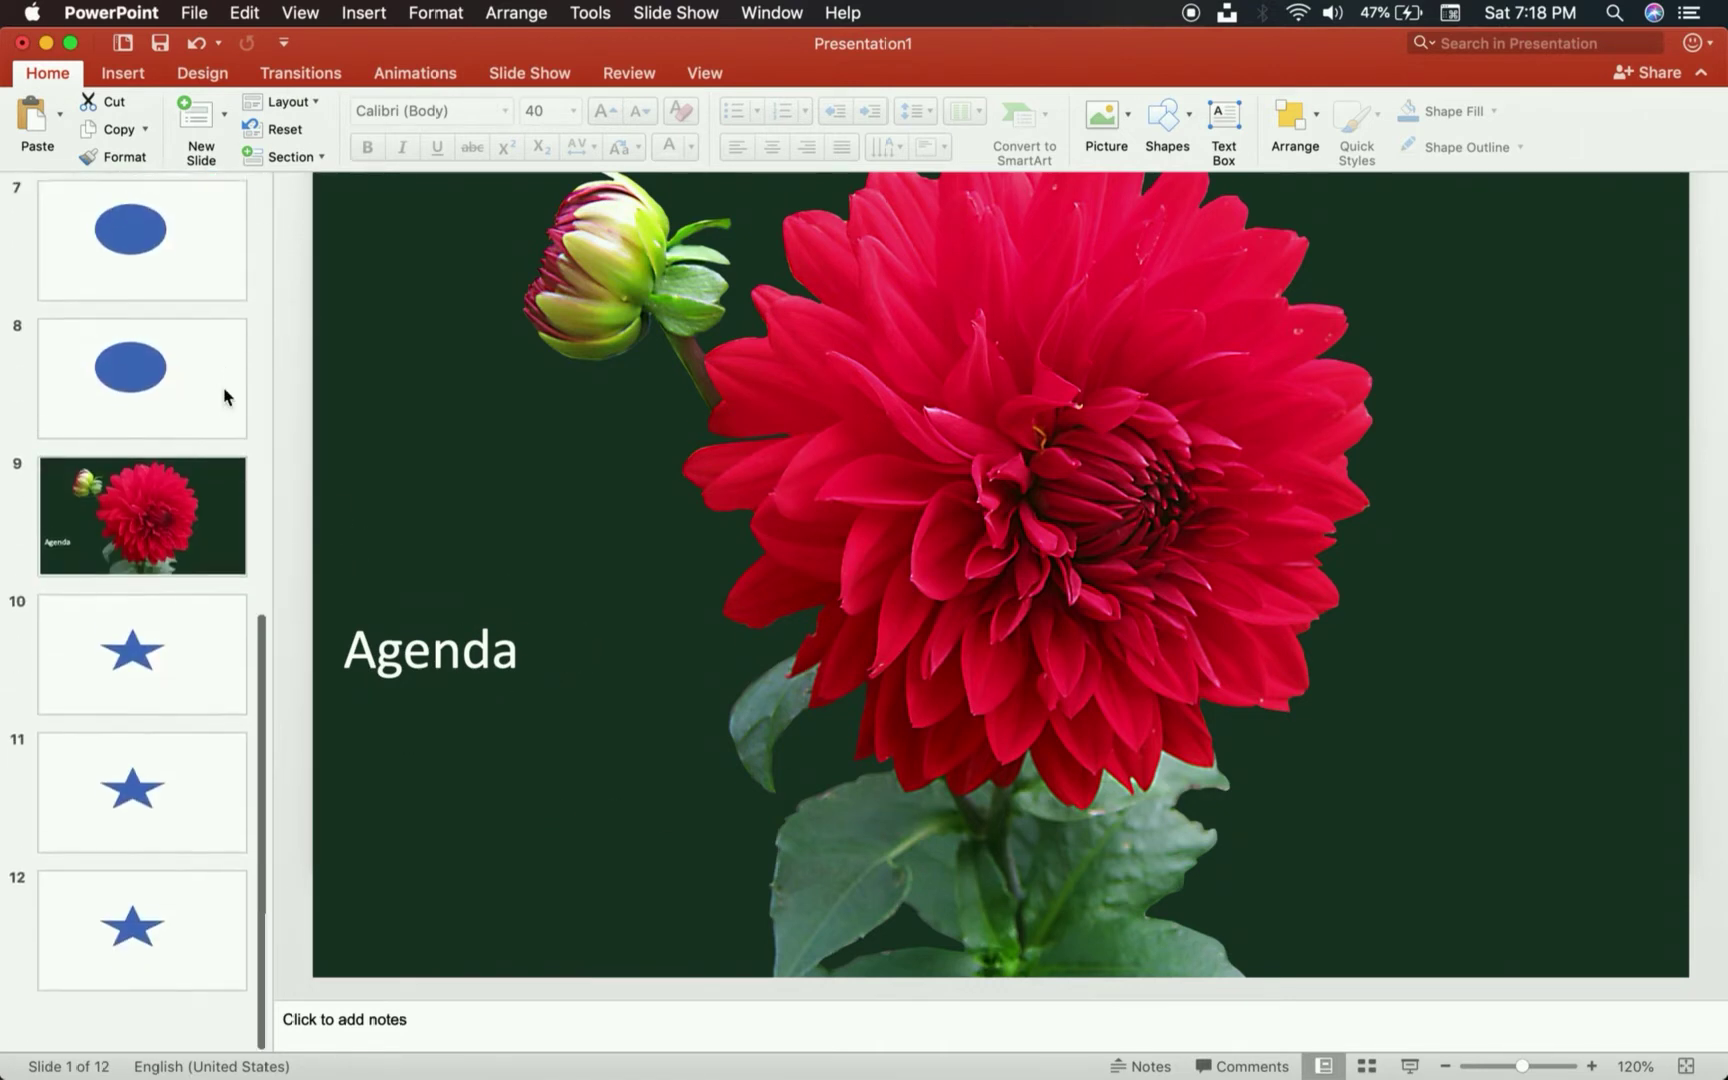
scroll(224, 395, "up", 10)
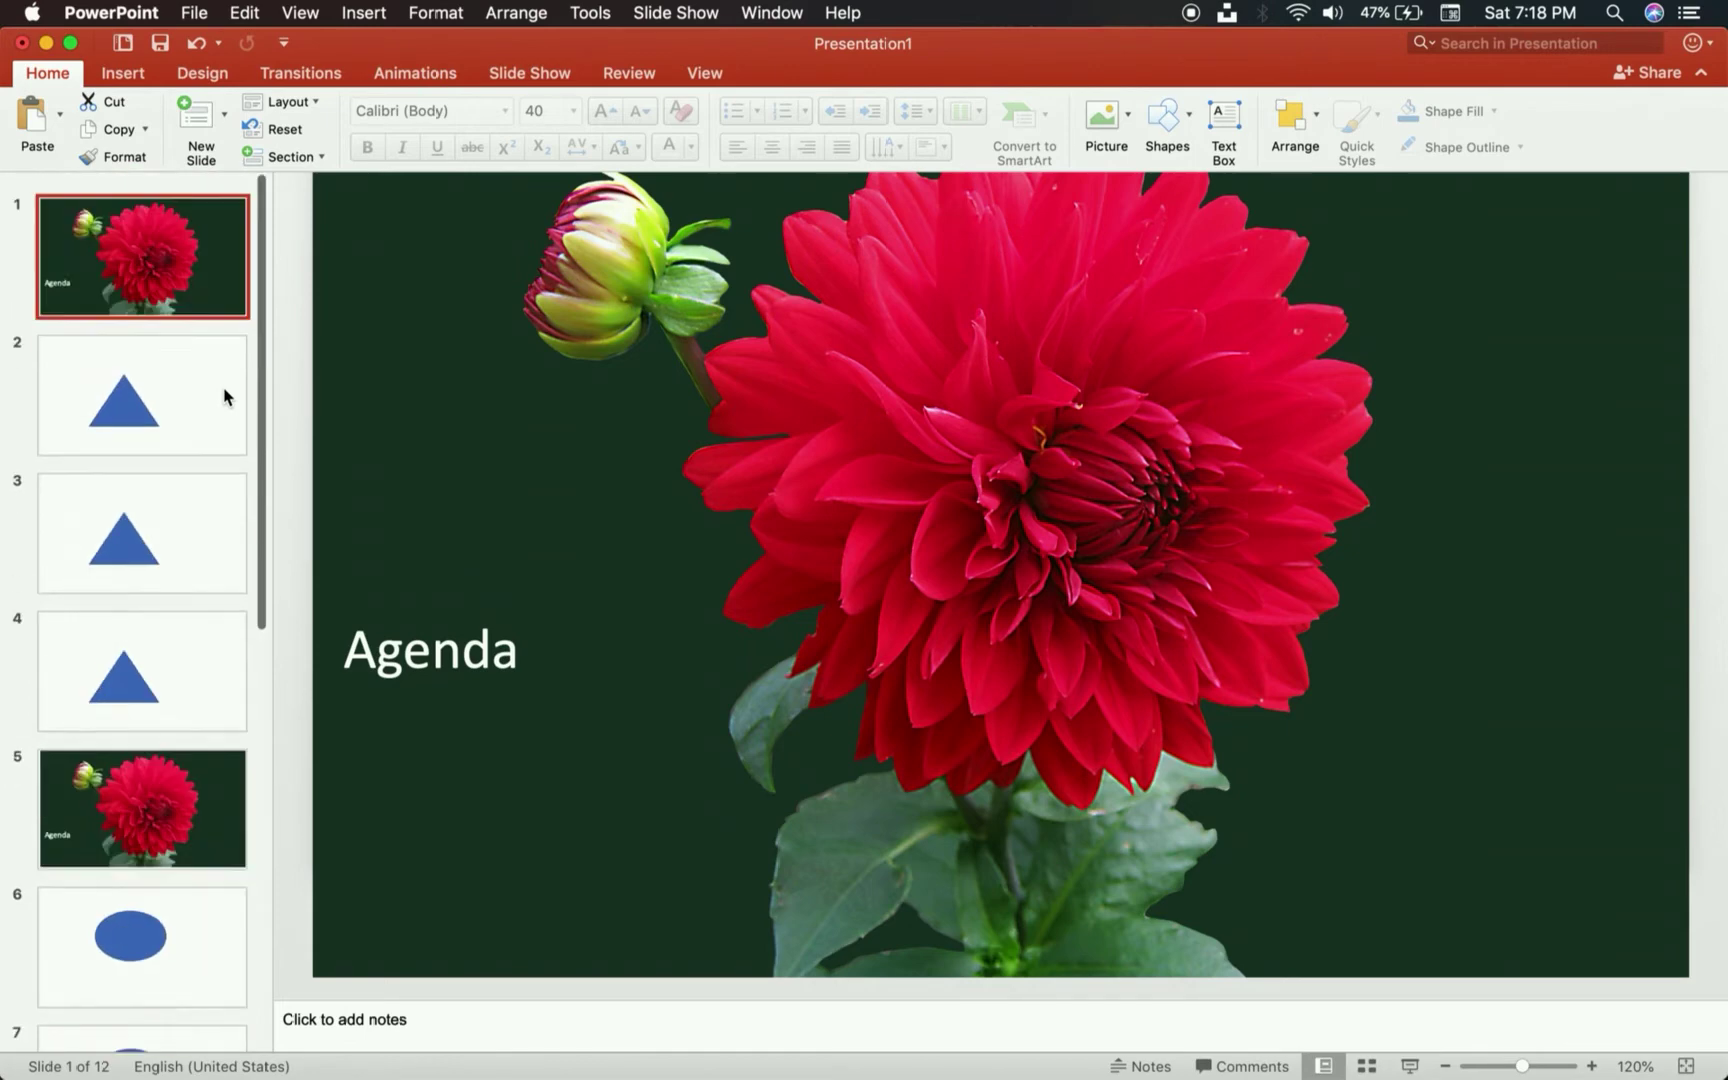
Enter Slide Master view and select the top parent master with its title and five text levels.
left_click(316, 16)
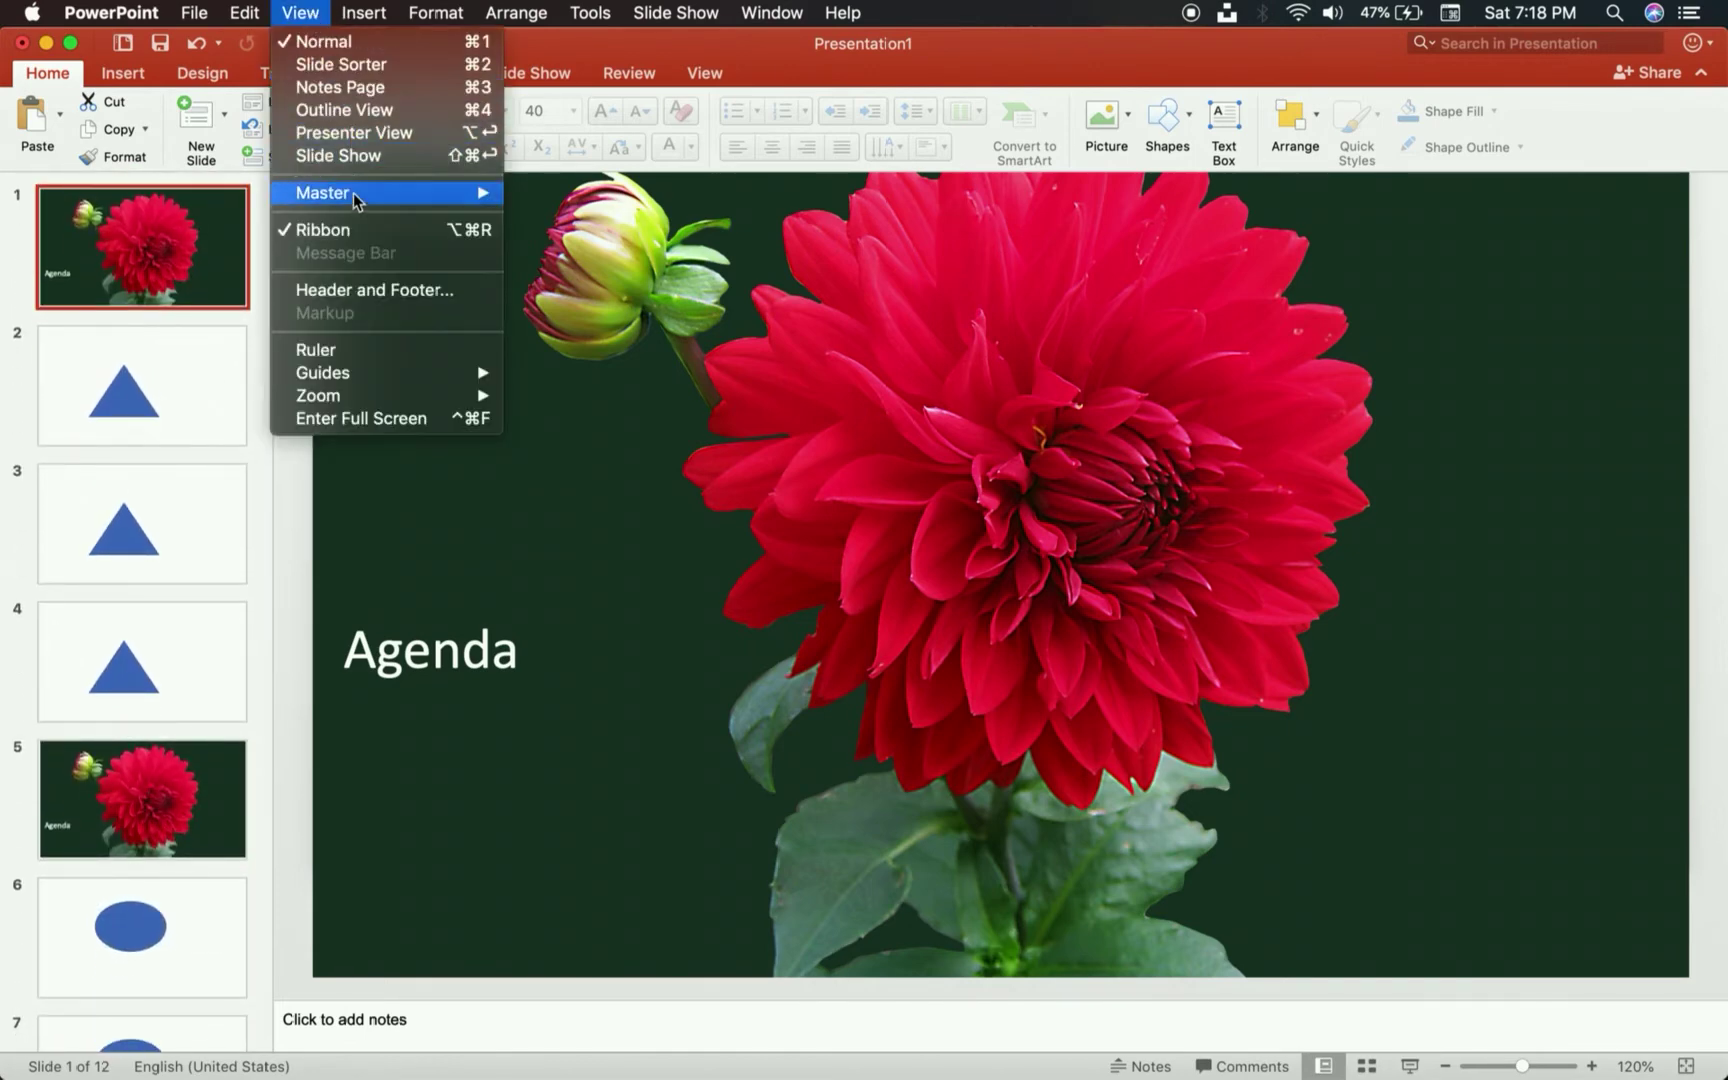
mouse_move(355, 201)
left_click(533, 206)
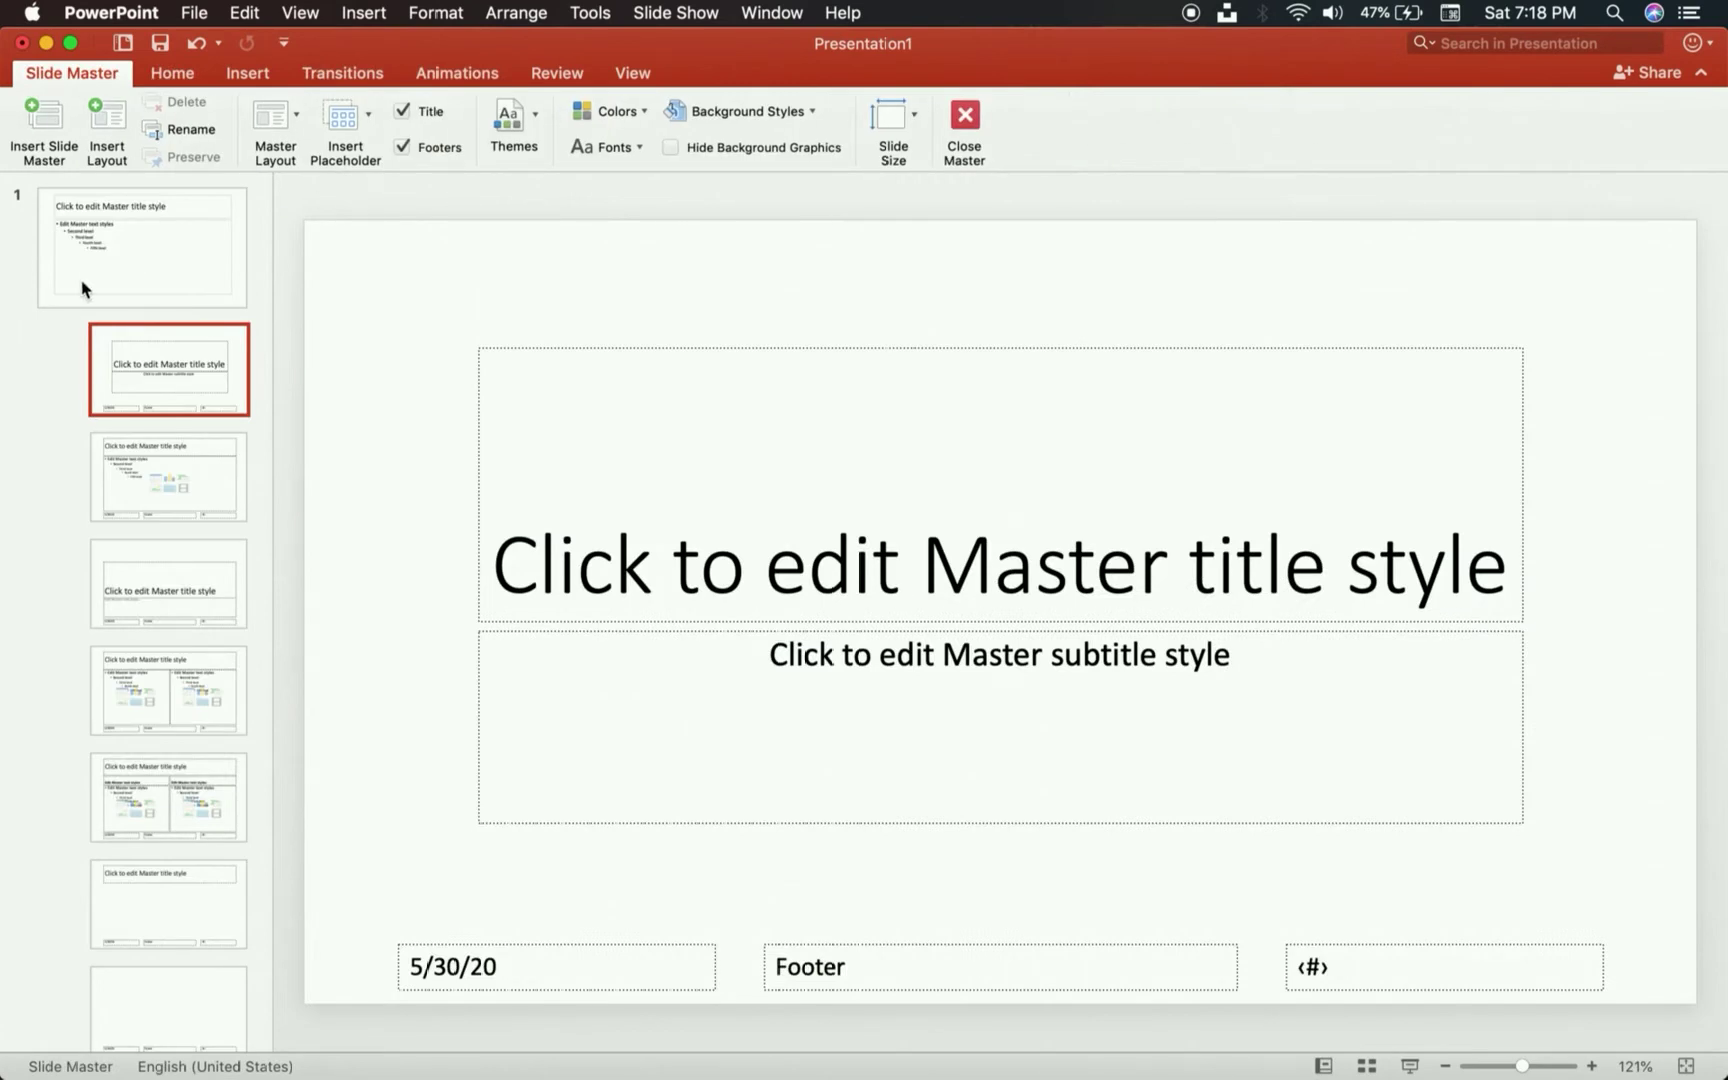
left_click(84, 289)
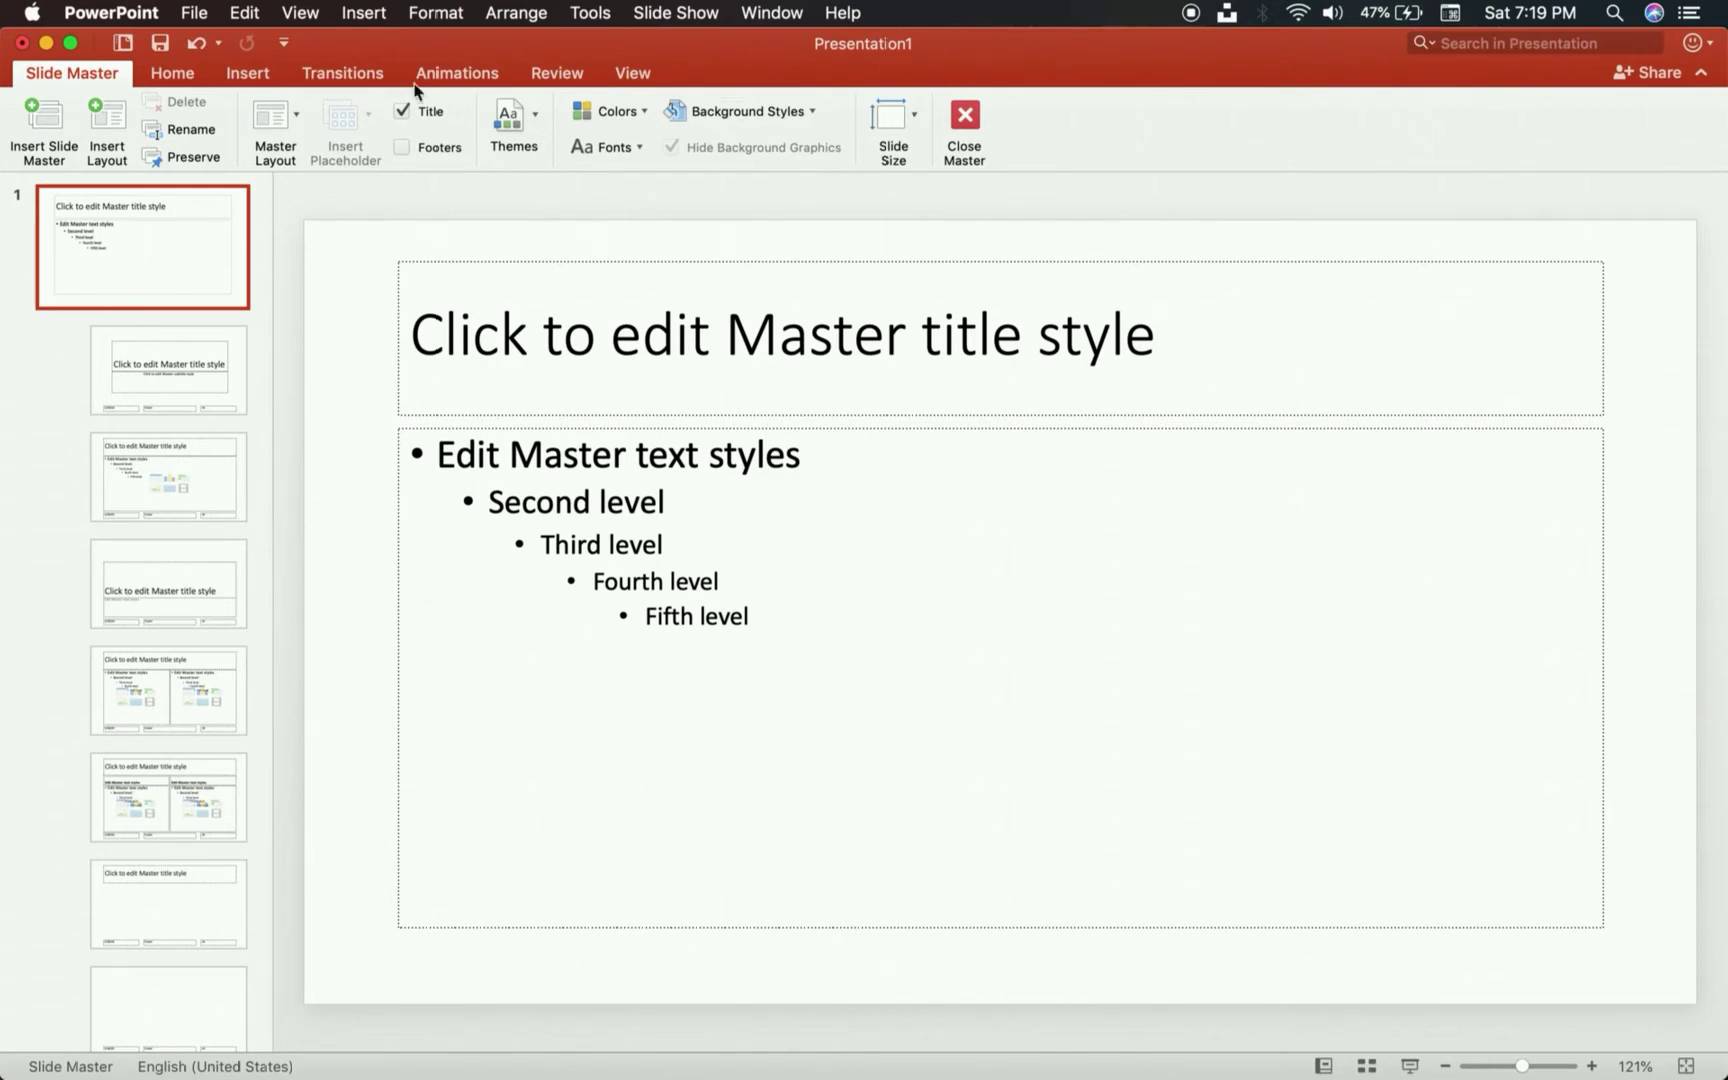
Draw a rectangle at the master's bottom-left labelled 'BACKGROUND', then deselect it.
left_click(194, 76)
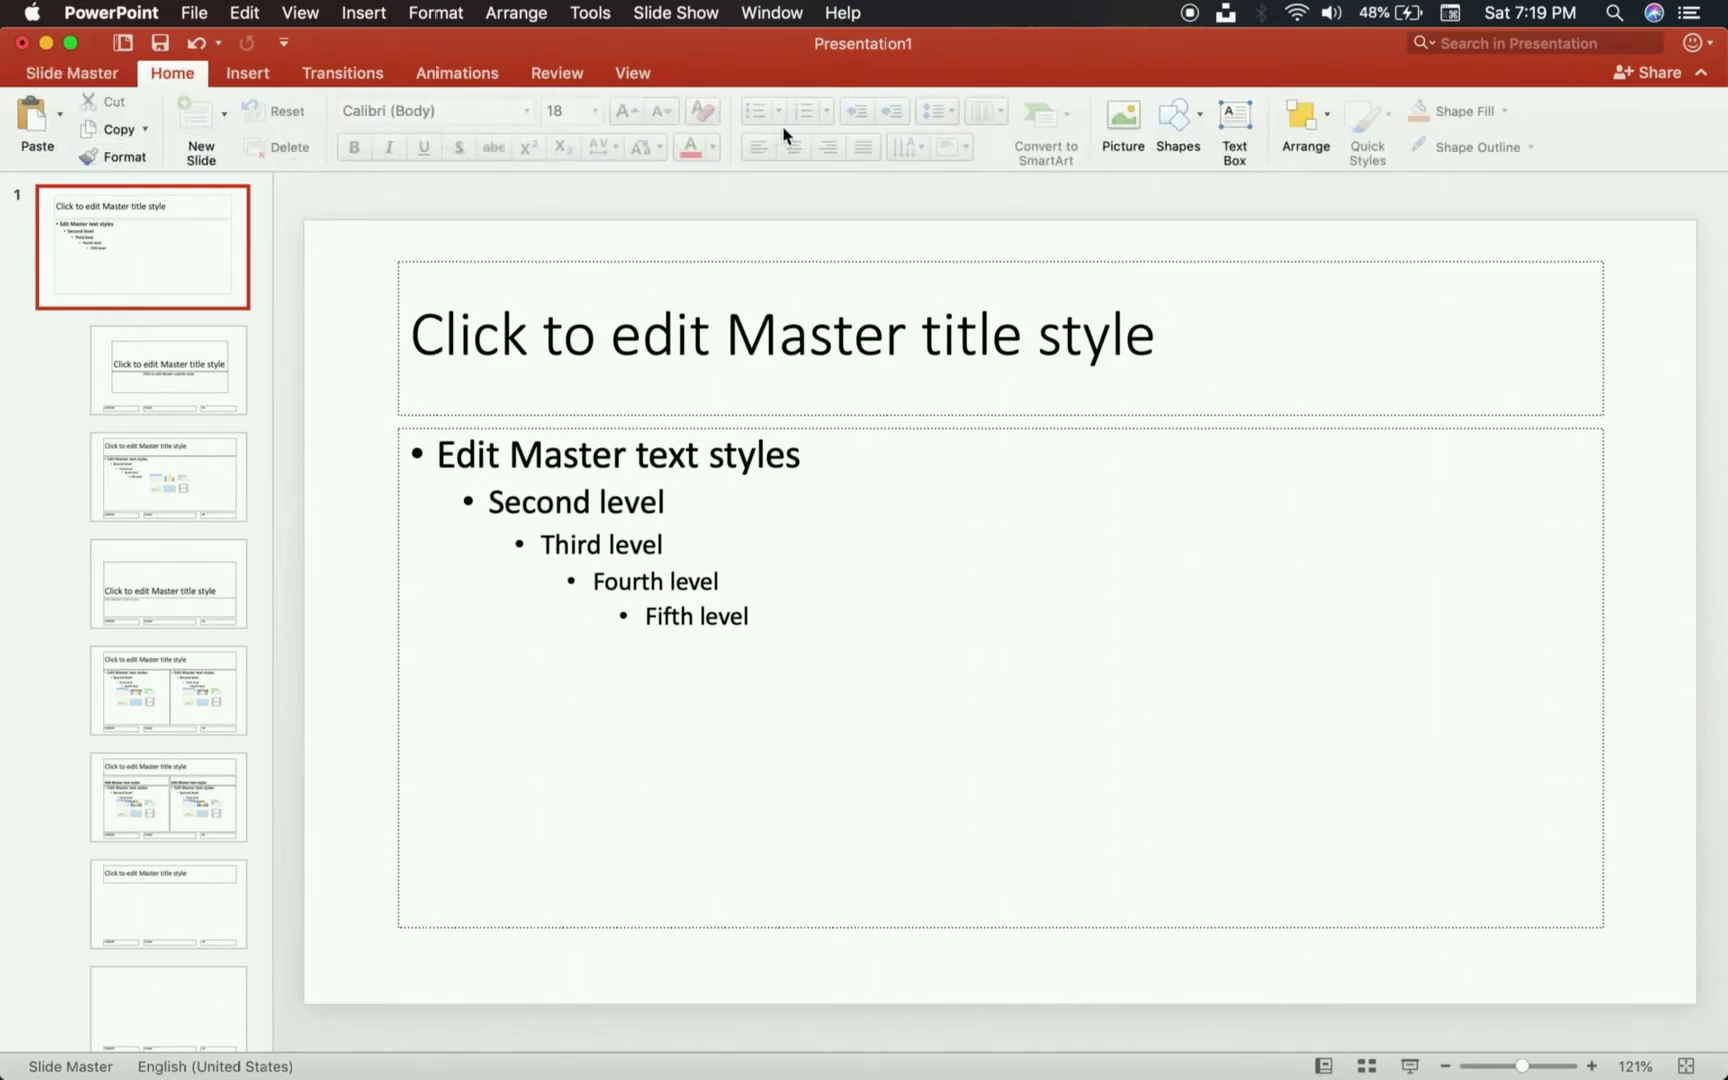
left_click(1187, 140)
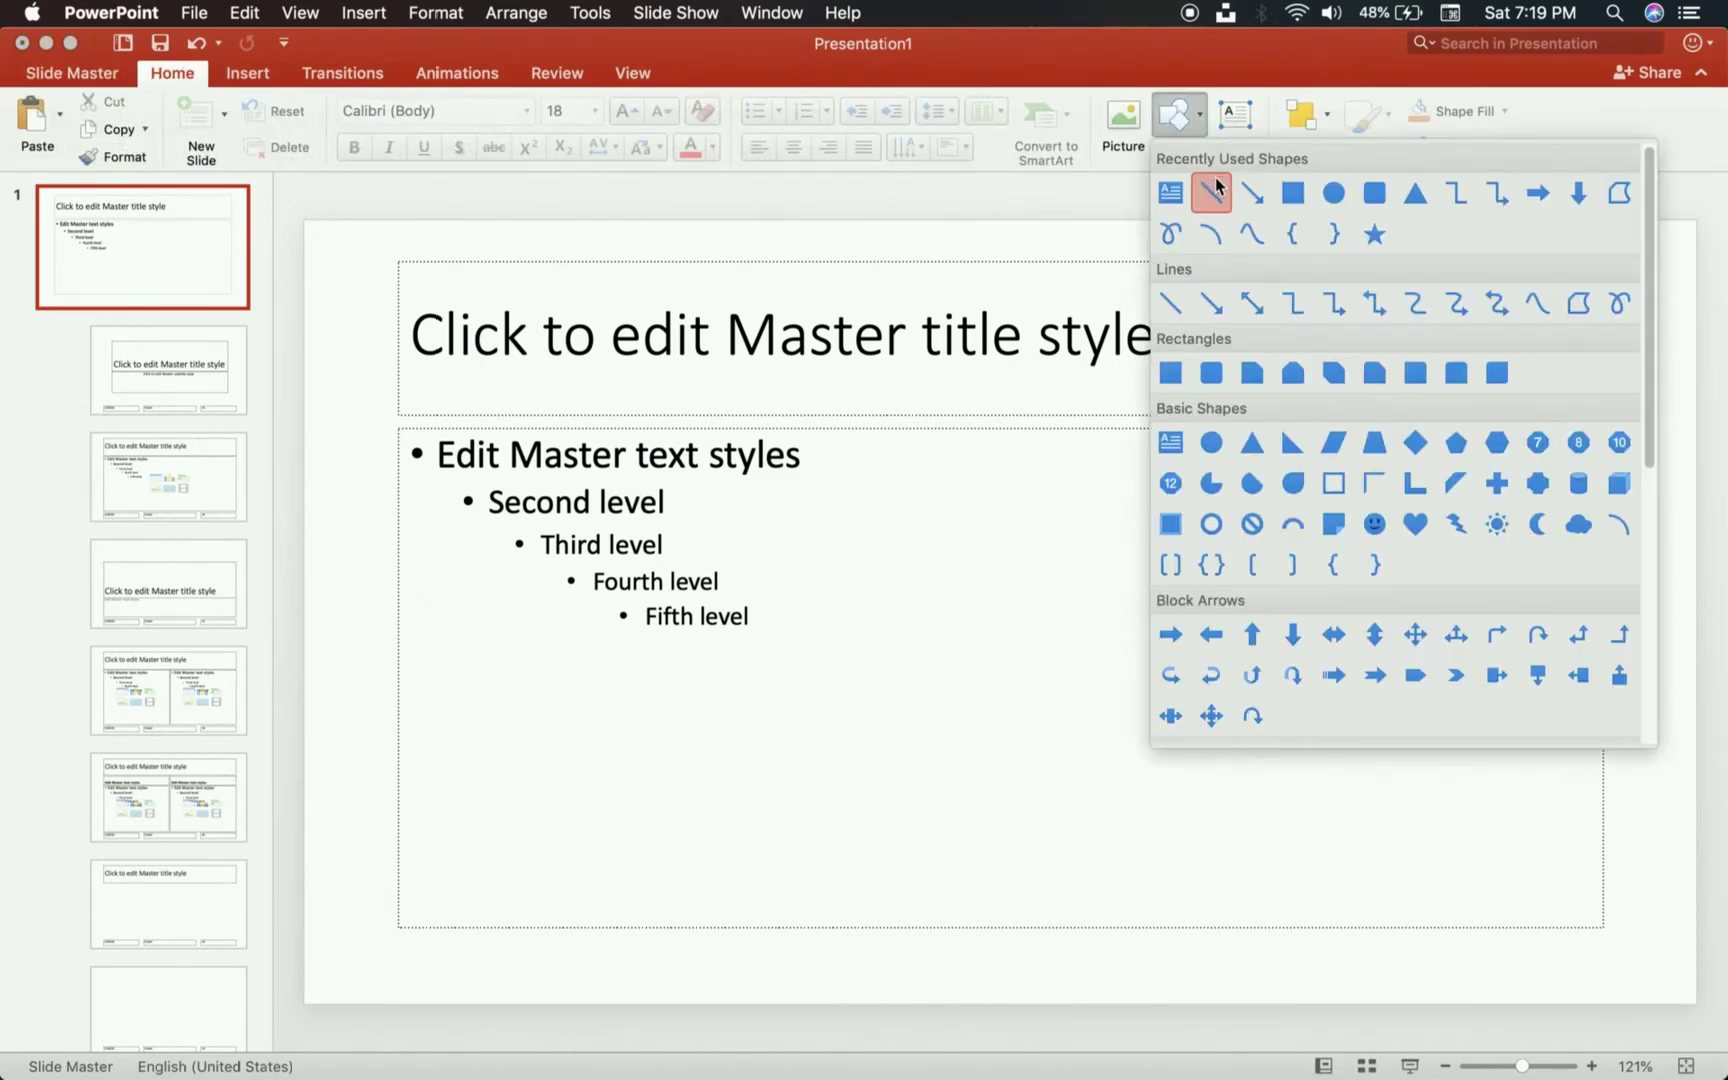
left_click(1286, 192)
mouse_move(340, 834)
left_mouse_down()
mouse_move(625, 950)
mouse_move(705, 960)
mouse_move(619, 963)
left_mouse_up()
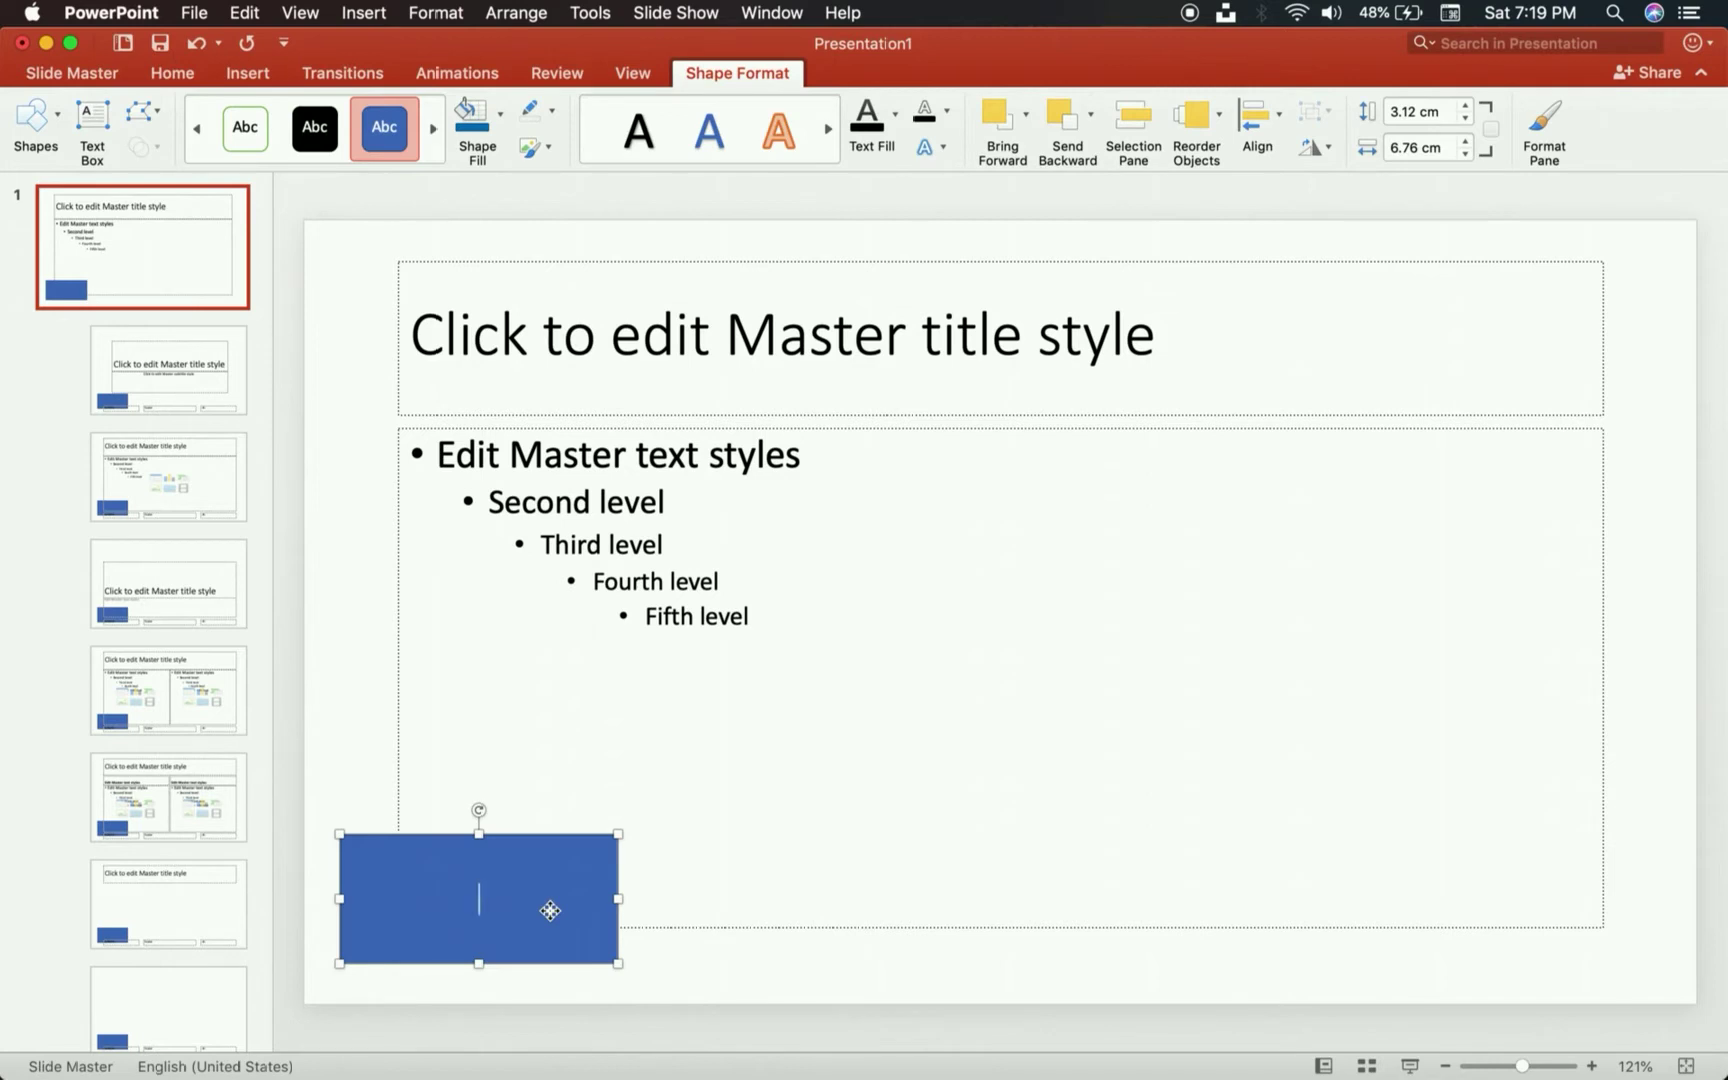
type("BACKGROUND")
left_click(810, 771)
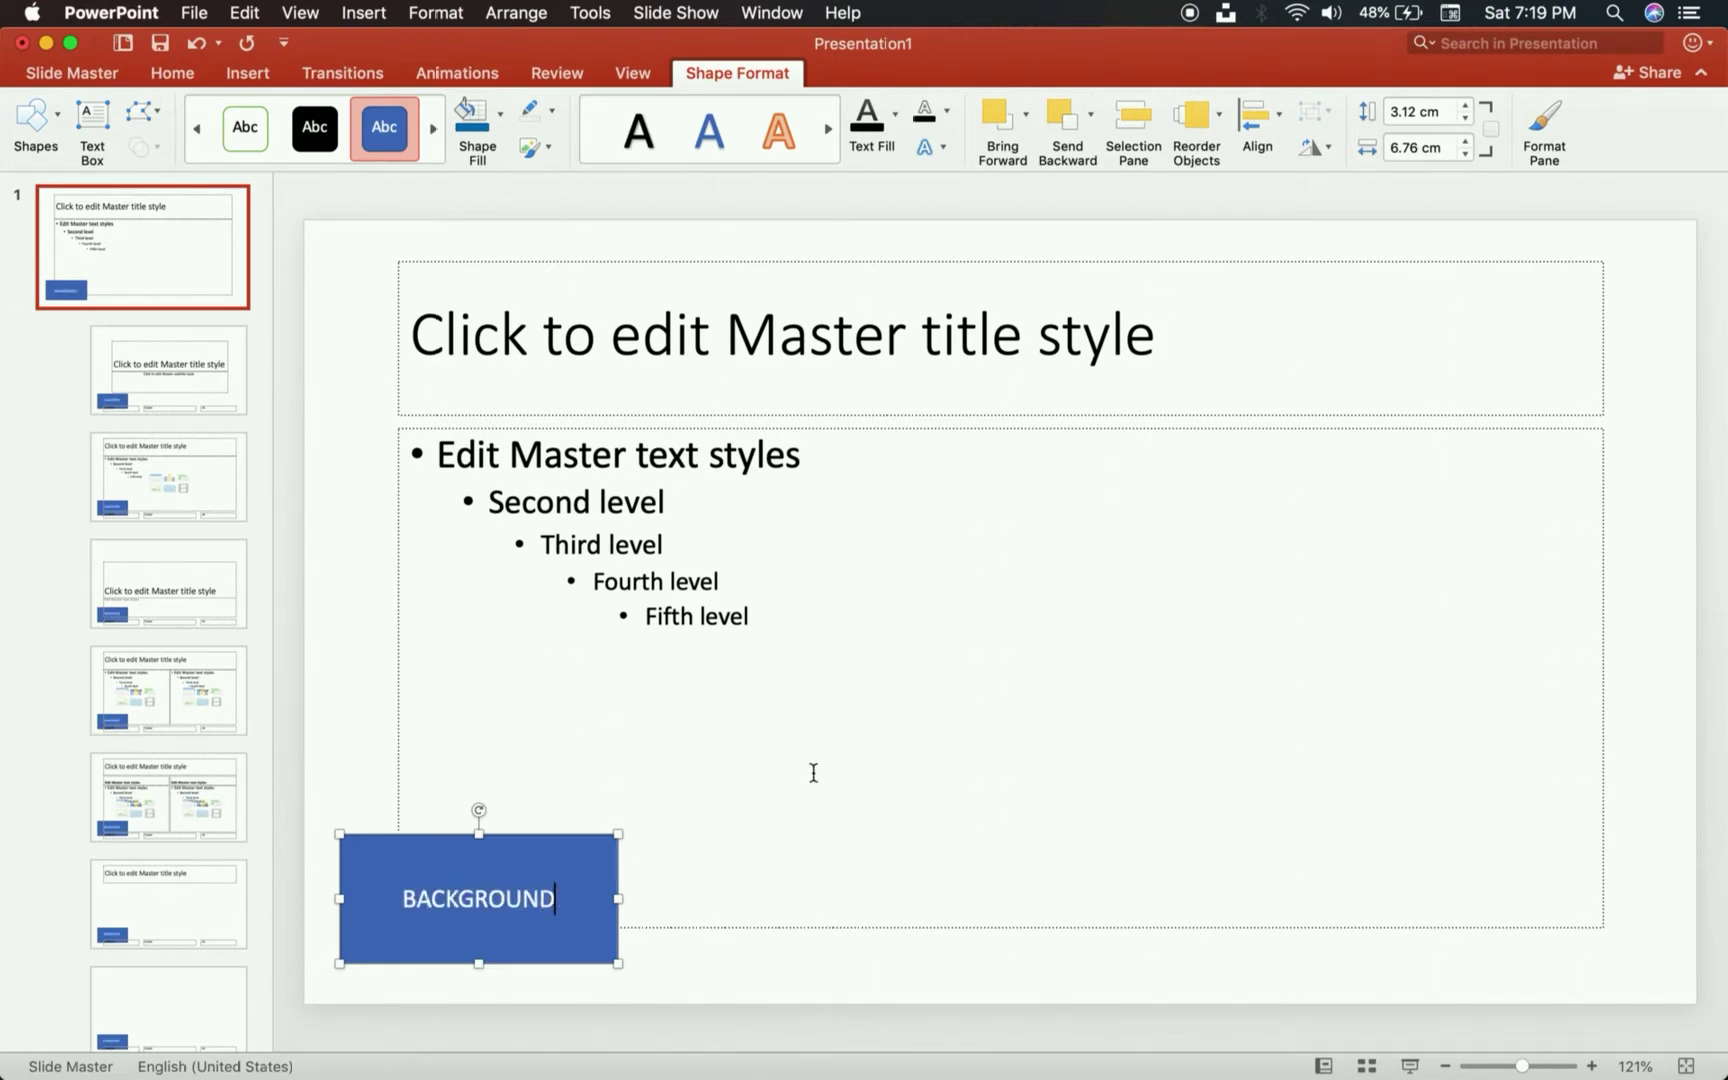
left_click(335, 715)
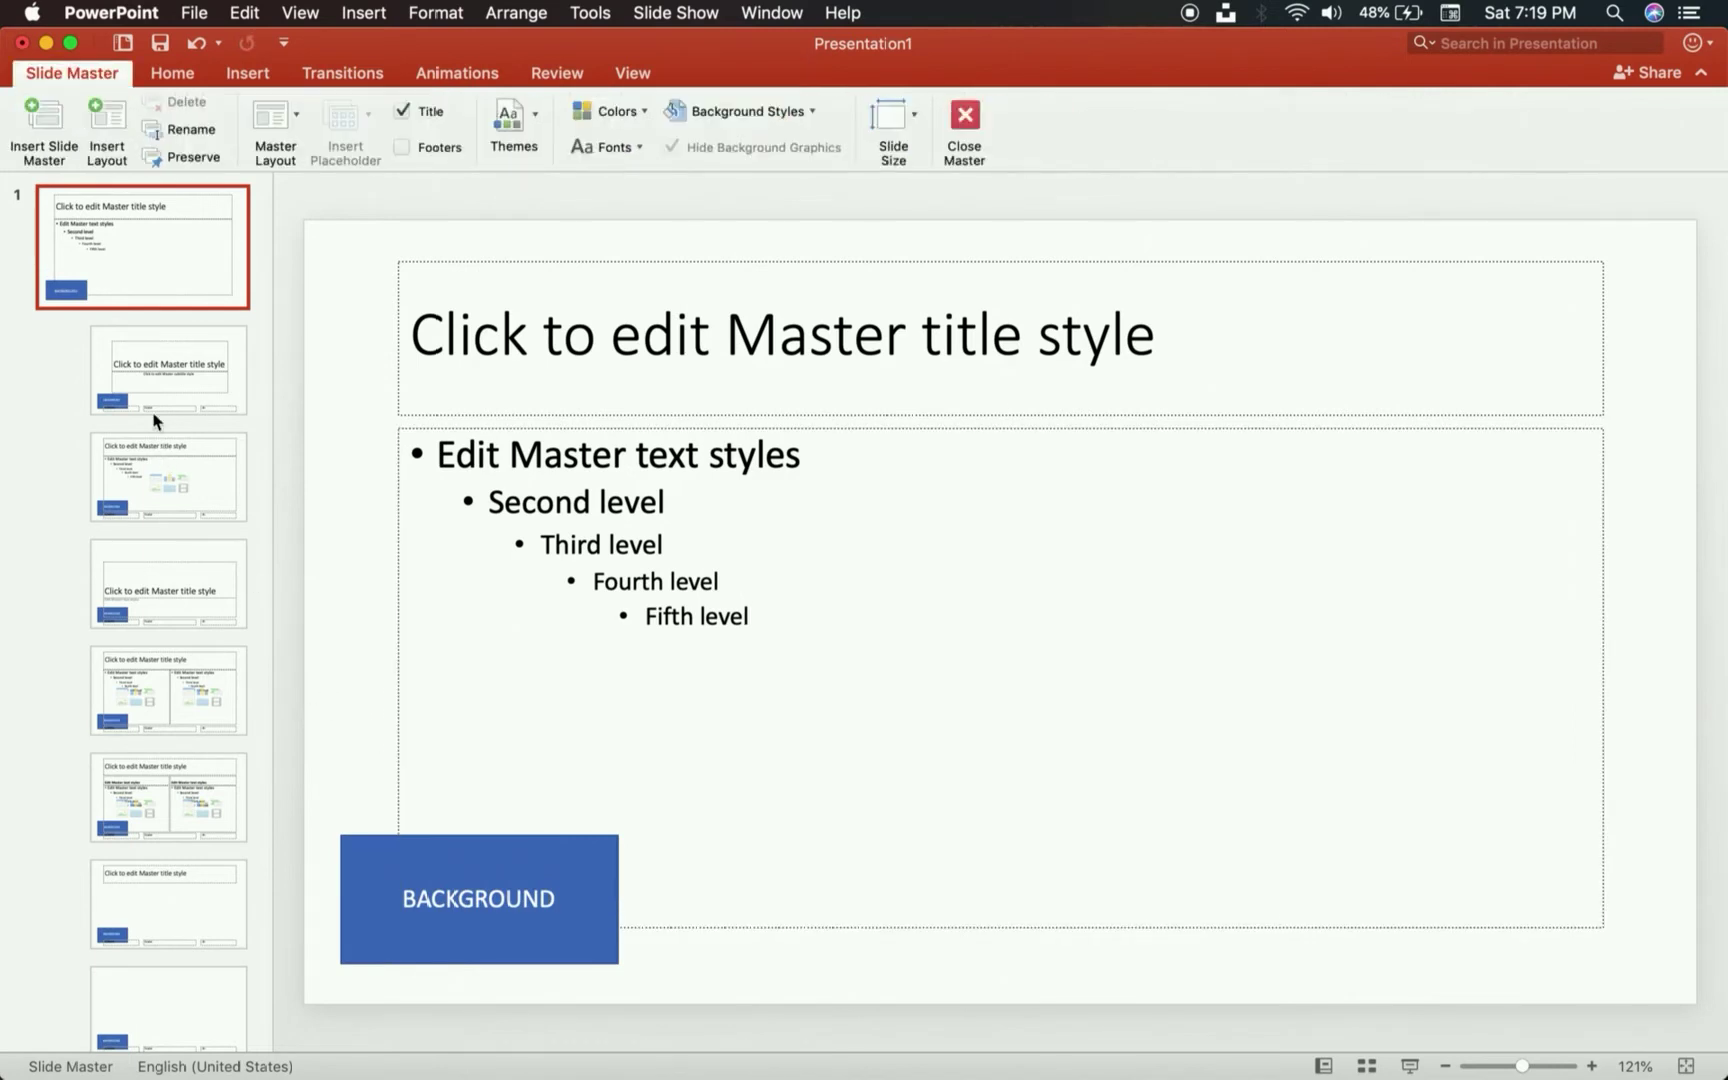
scroll(133, 393, "down", 5)
scroll(133, 393, "up", 10)
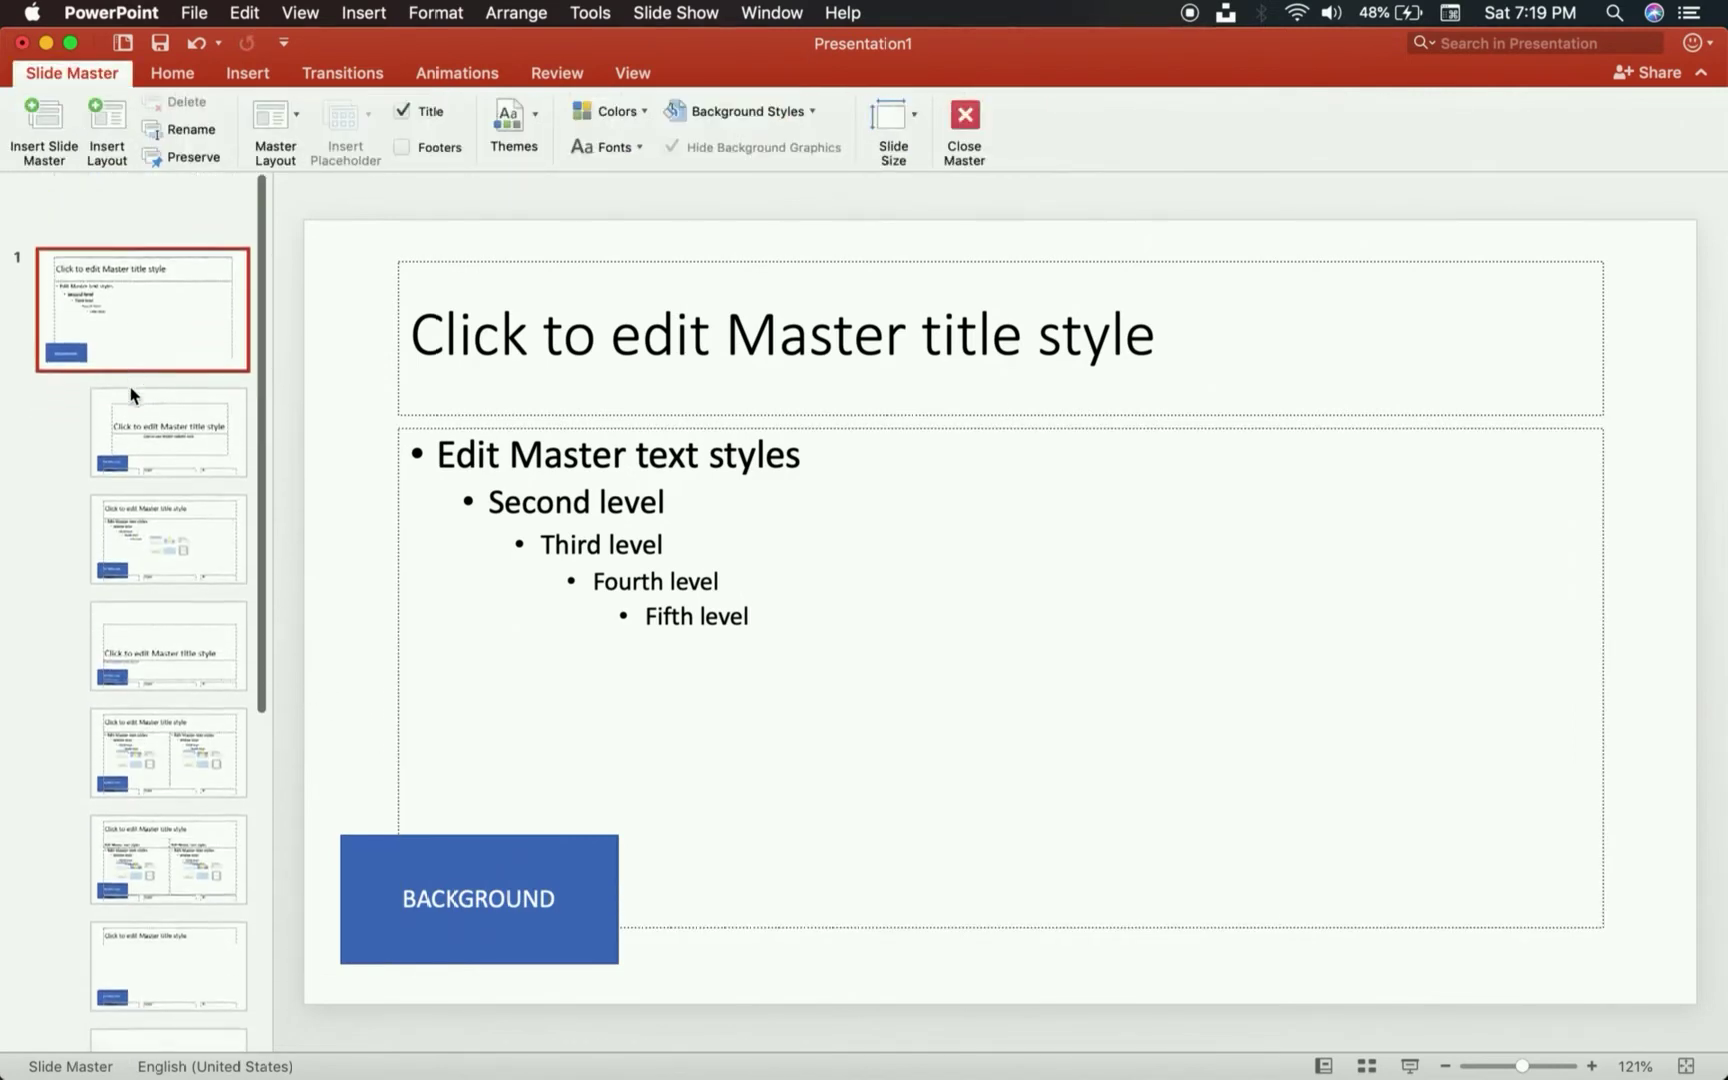
scroll(133, 395, "down", 10)
scroll(131, 393, "up", 10)
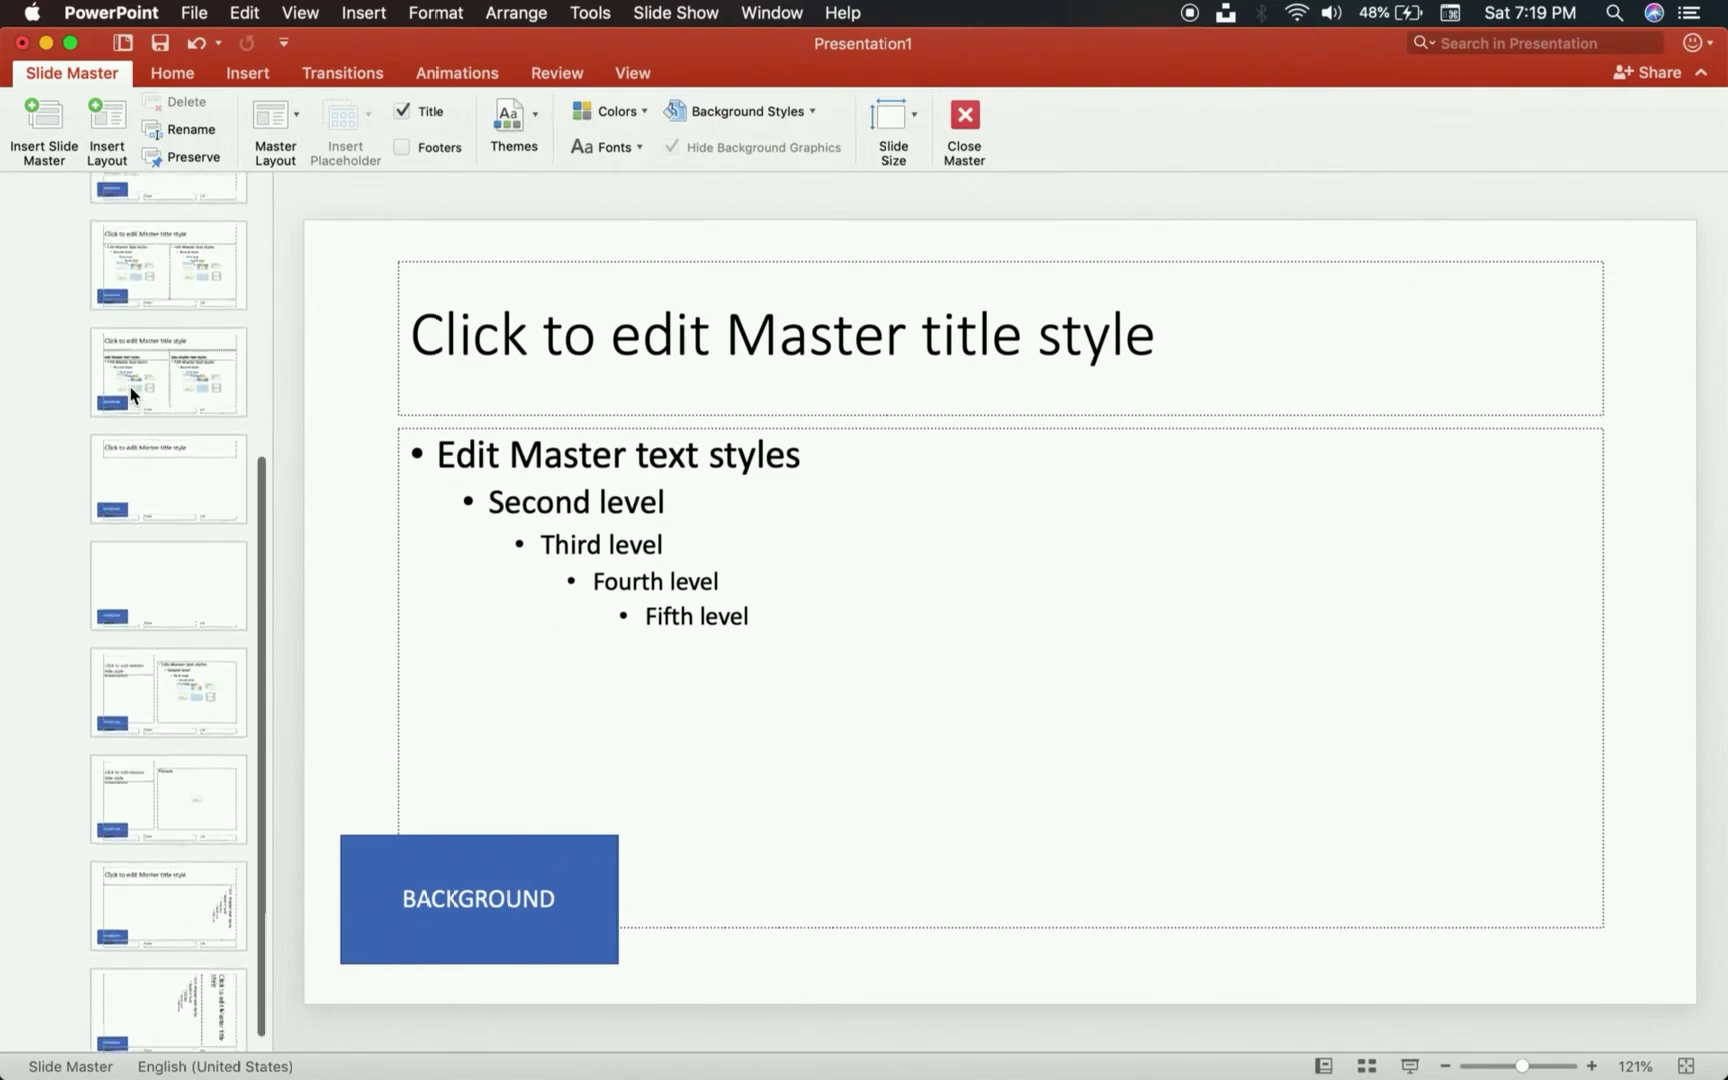
left_click(395, 855)
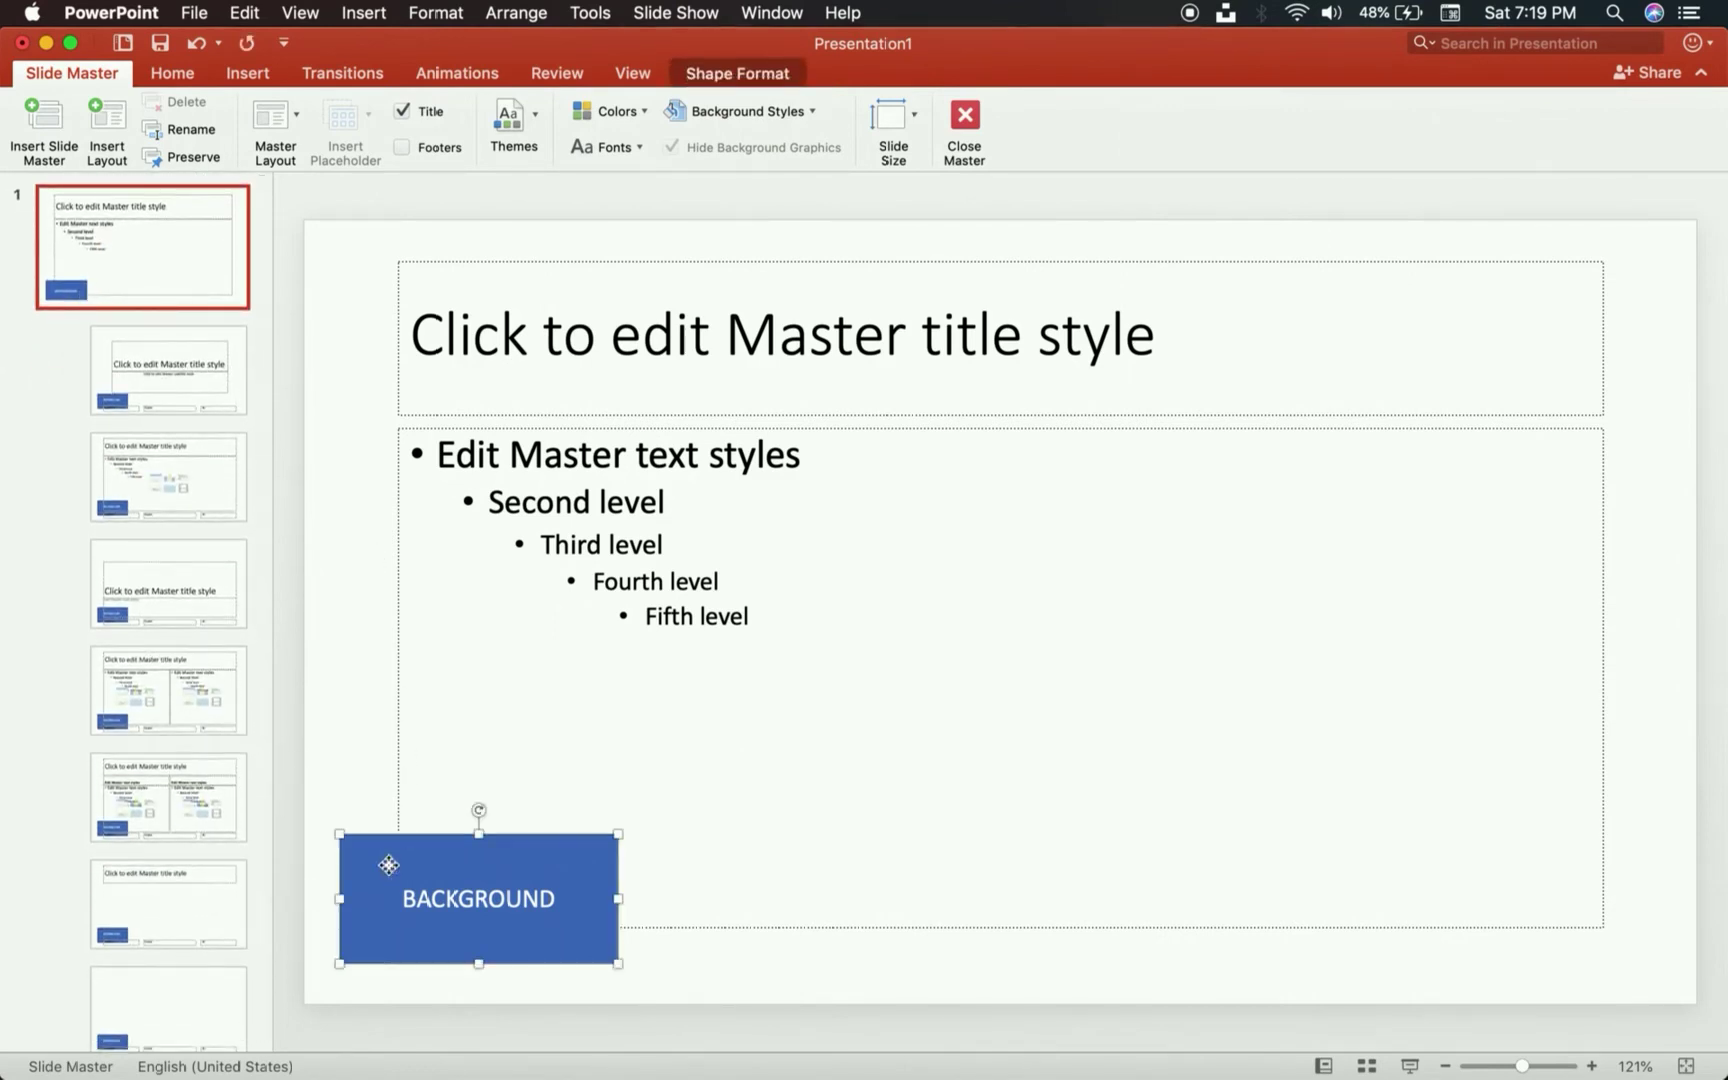
key("Delete")
key("super+v")
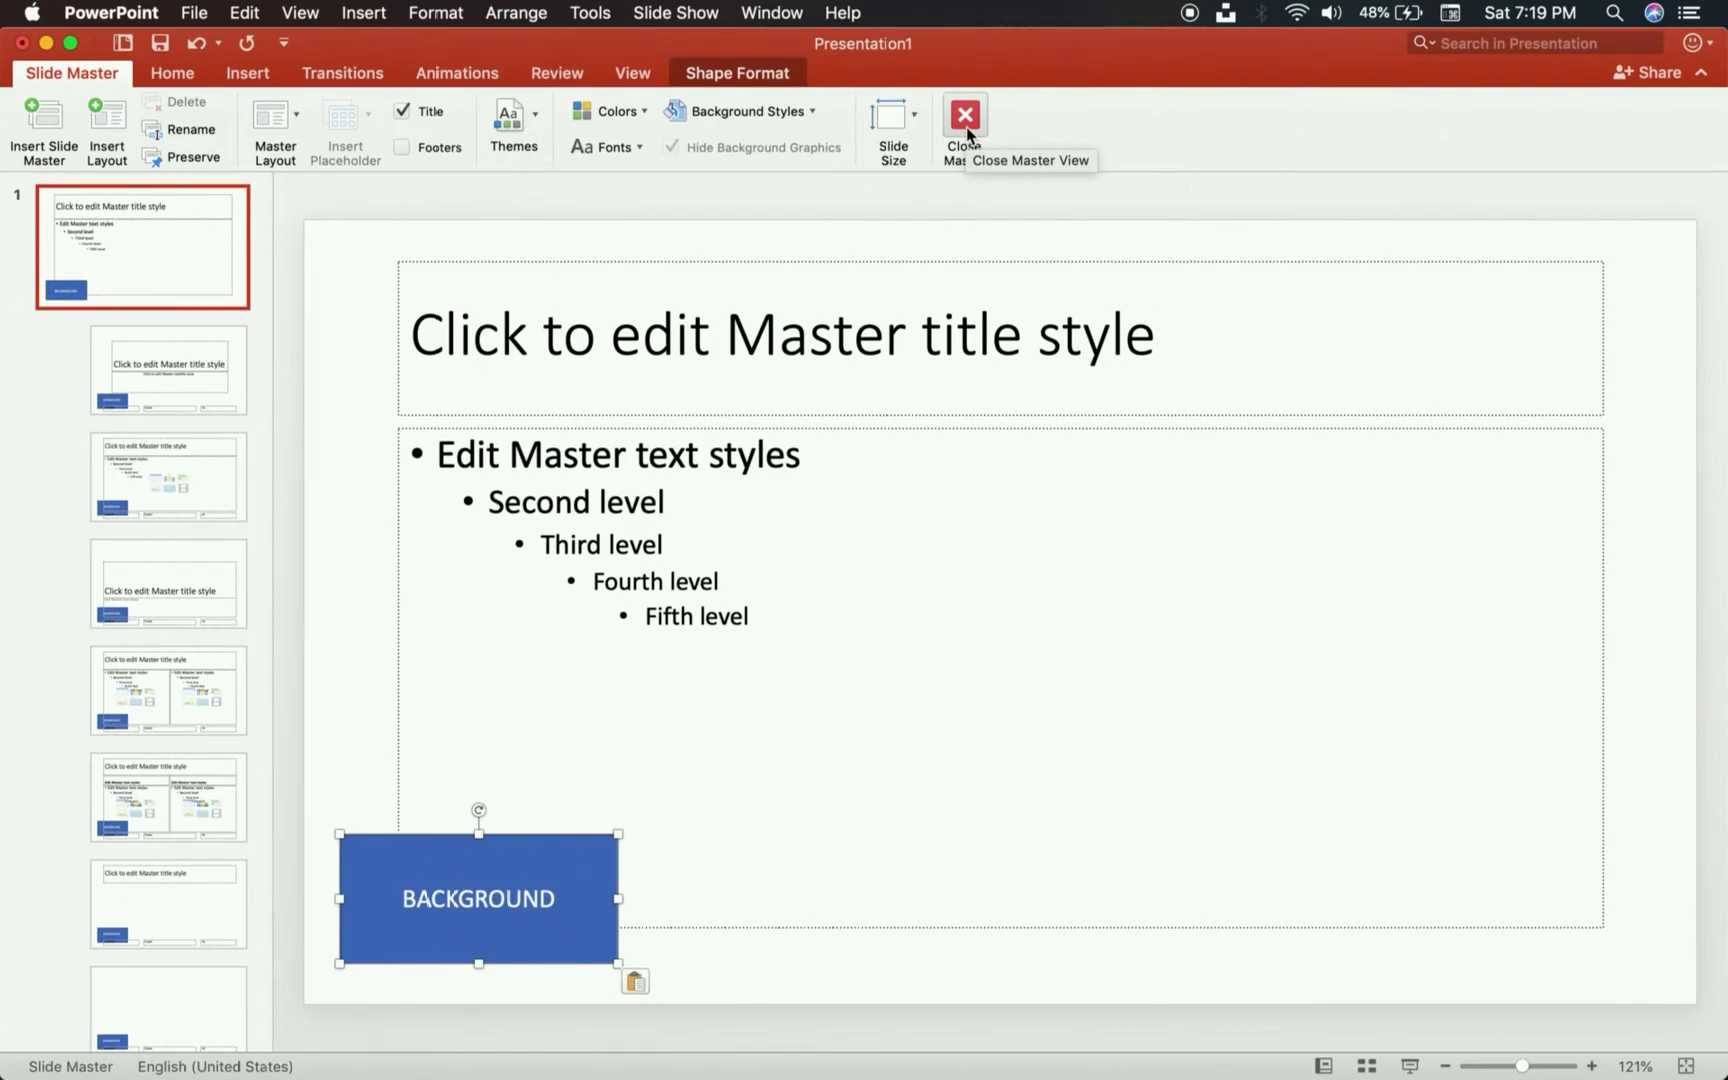
Close Slide Master view and check the slide thumbnails, including slide 5, for the BACKGROUND box.
left_click(966, 133)
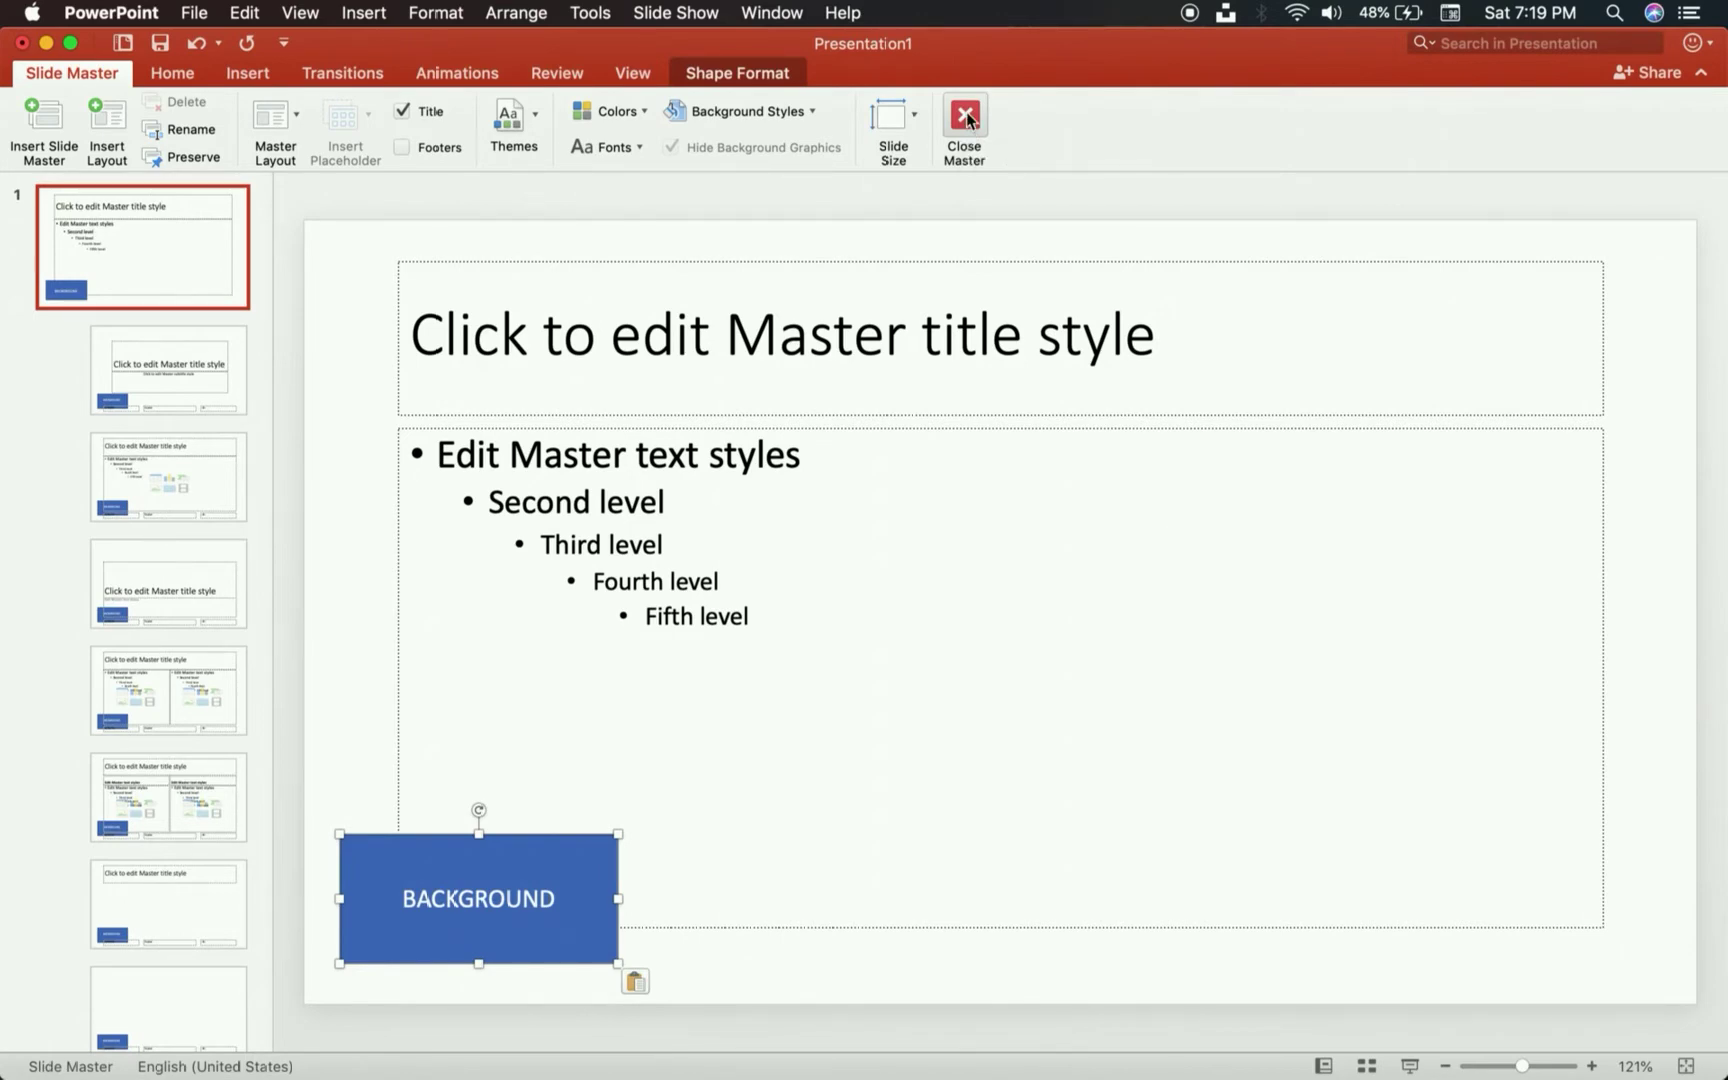
scroll(158, 451, "down", 5)
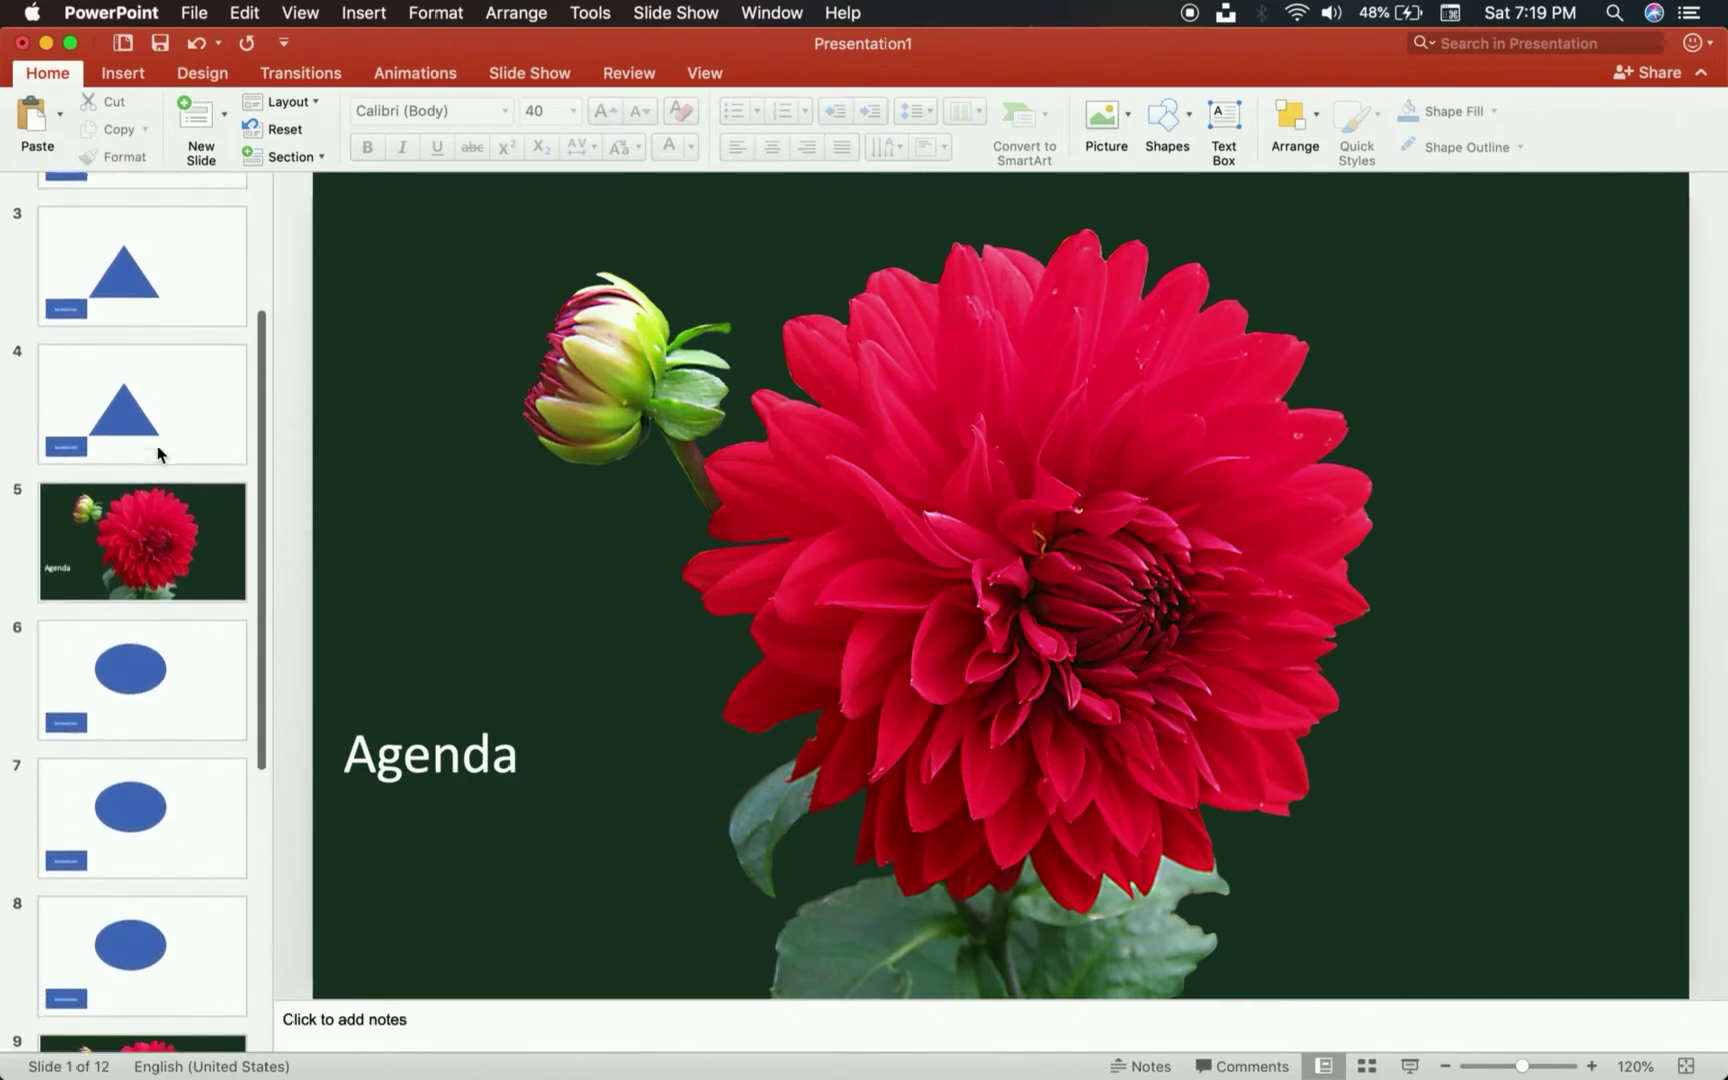
scroll(113, 840, "down", 3)
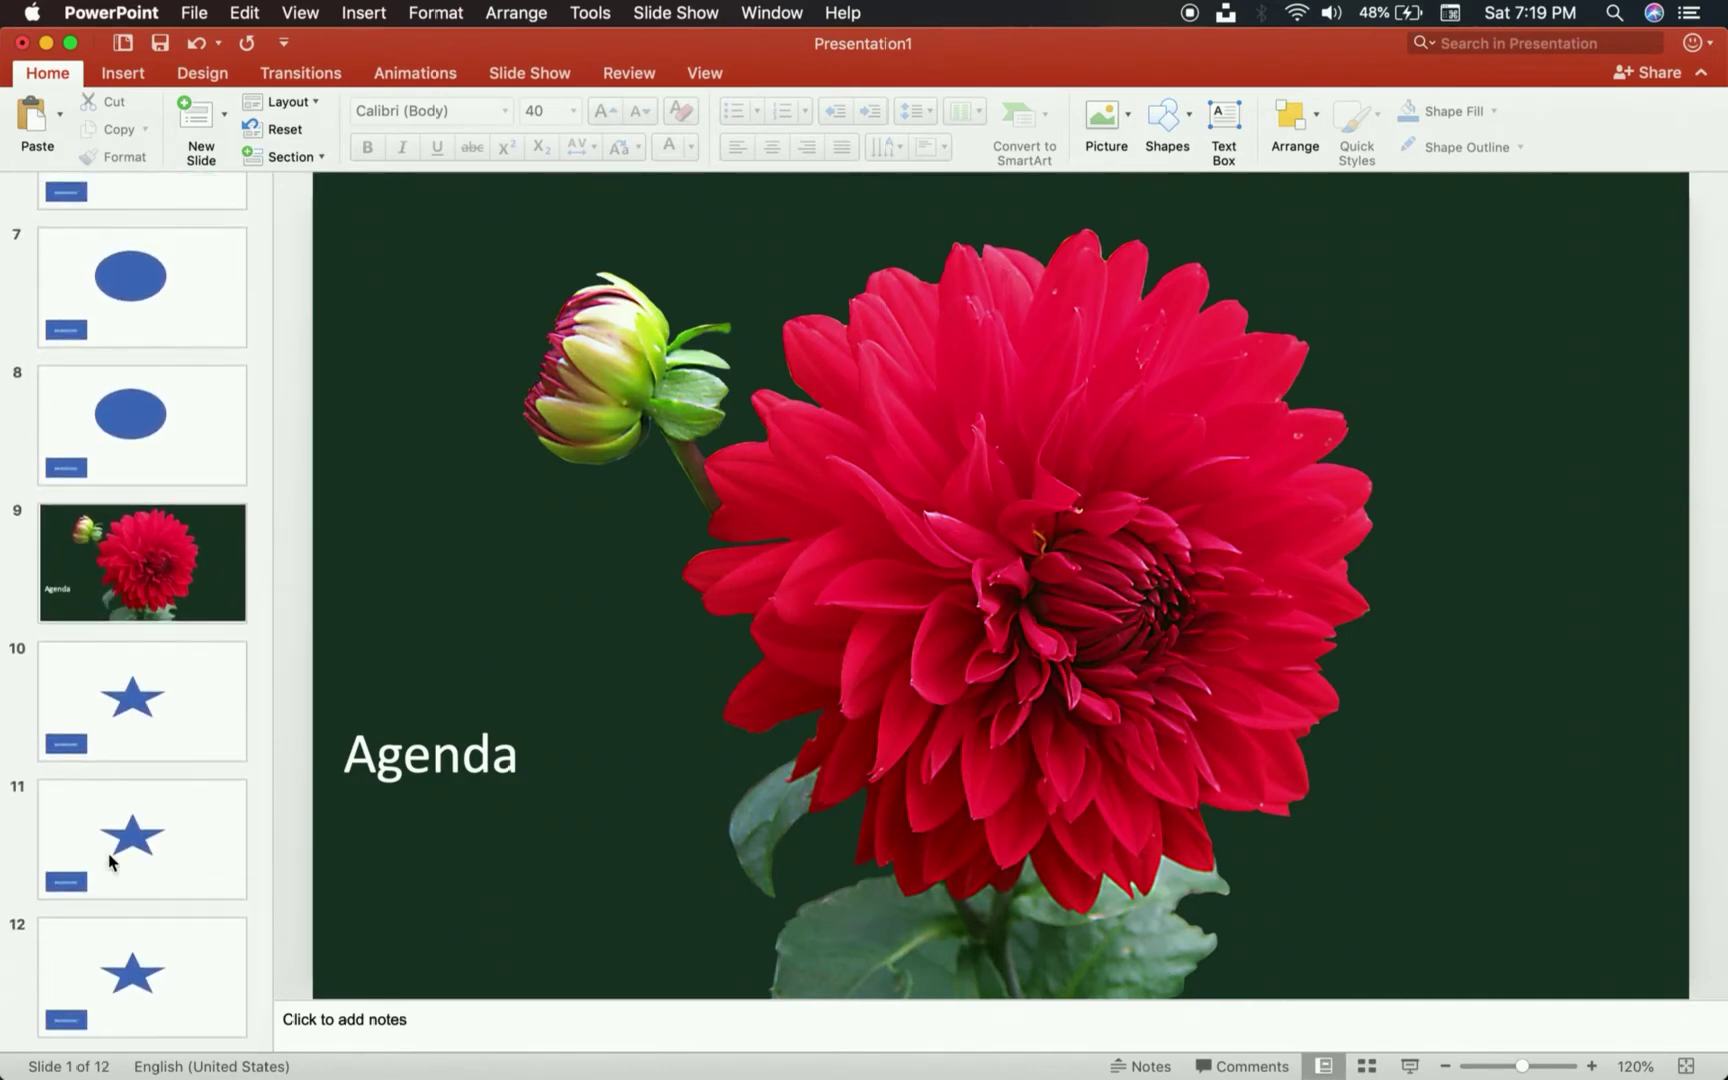
scroll(112, 860, "up", 8)
left_click(173, 800)
left_click(182, 278)
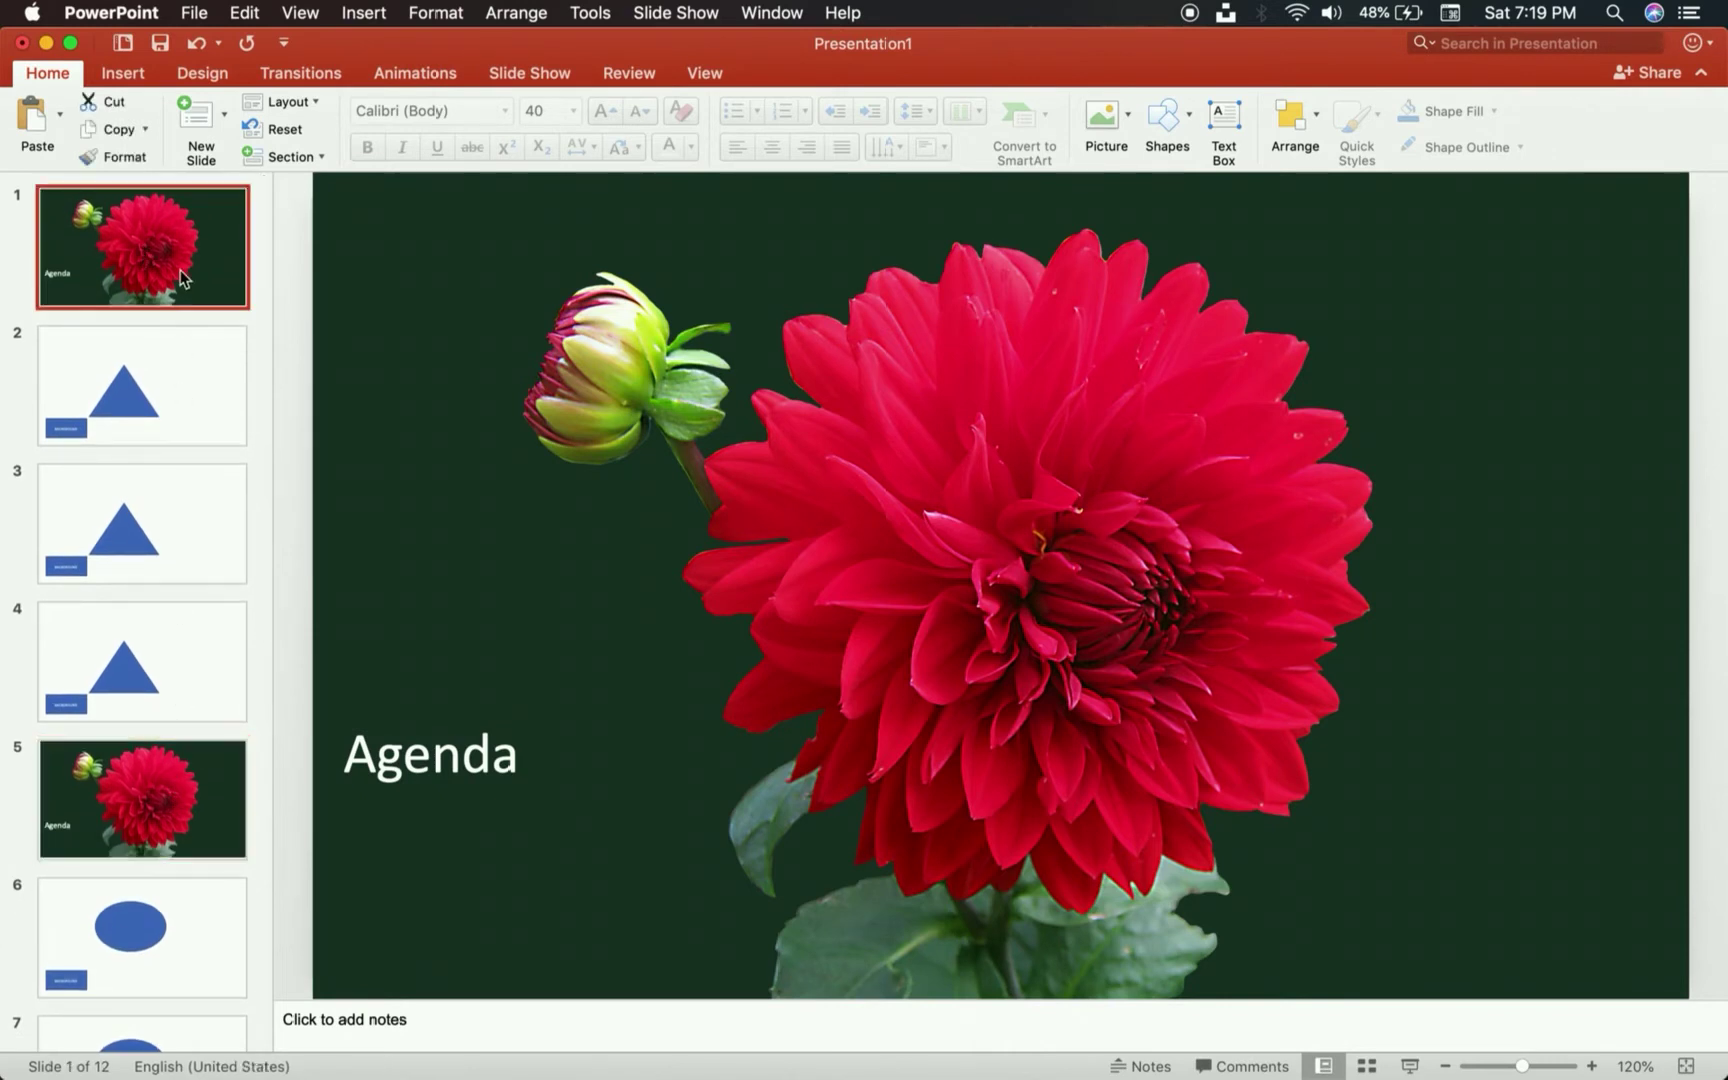
Delete slide 1's flower picture to see beneath it, then undo to restore it.
left_click(508, 469)
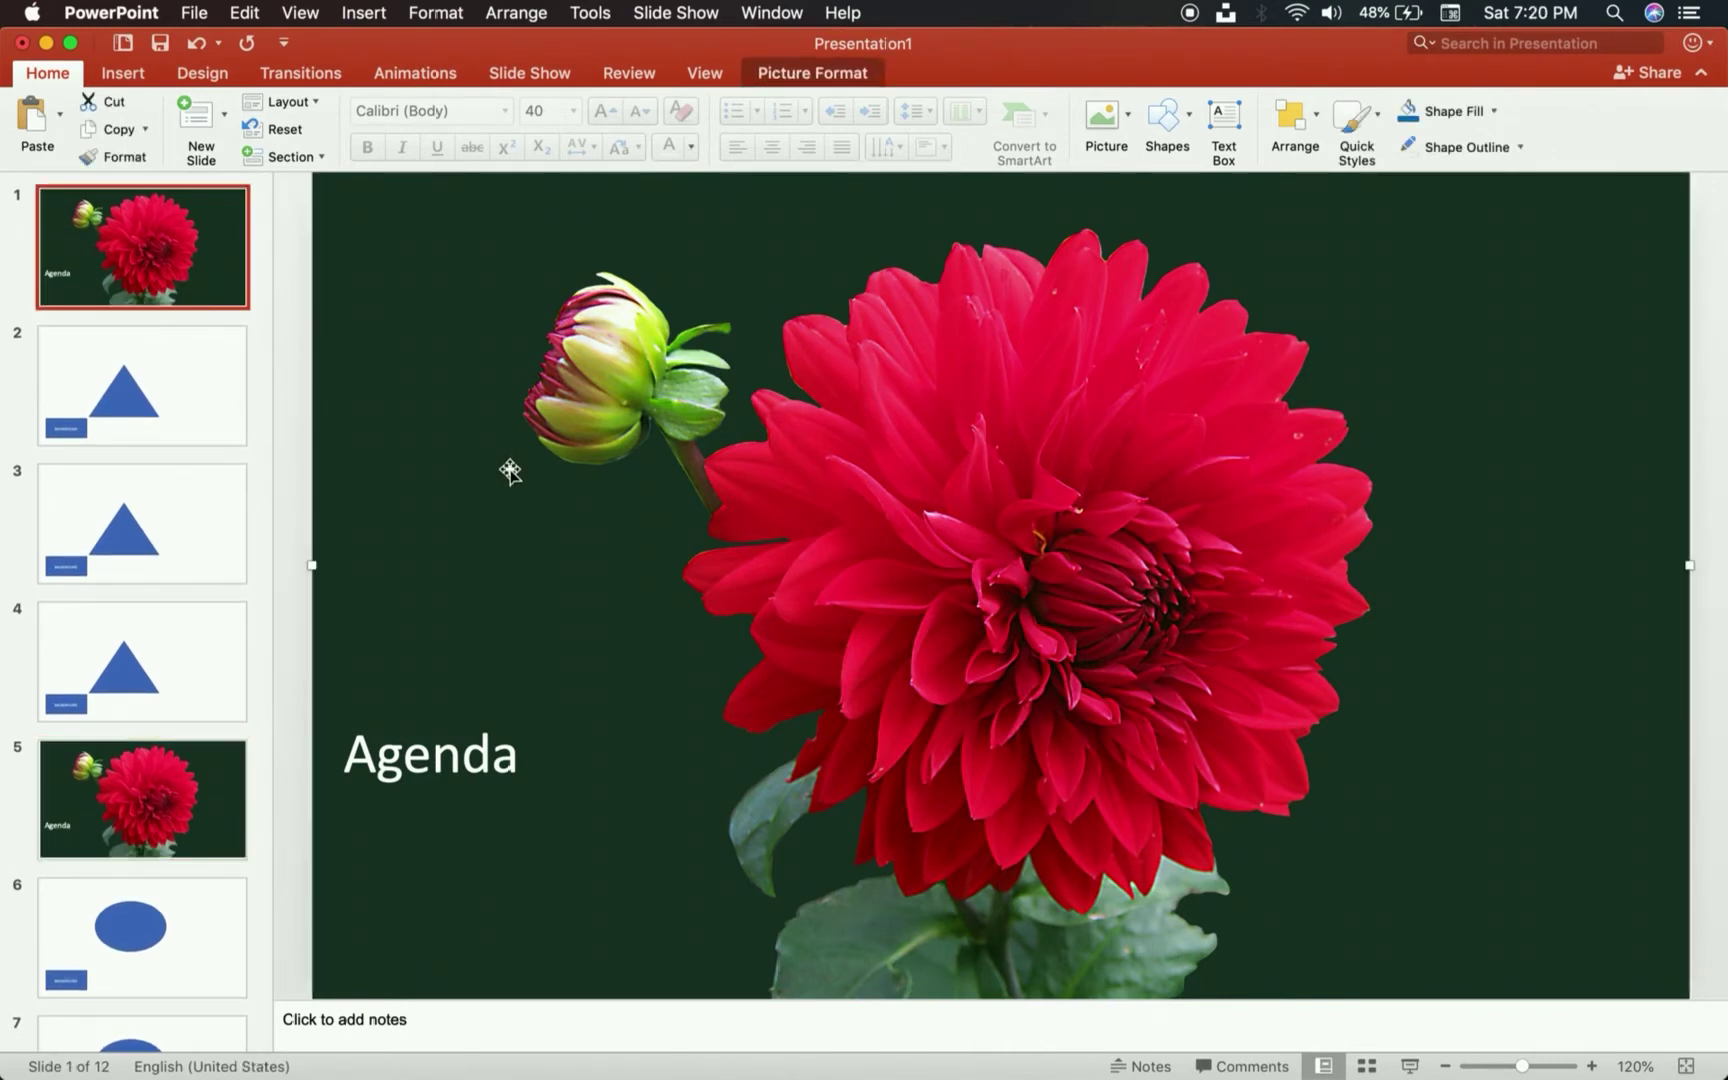
key("Delete")
key("super+z")
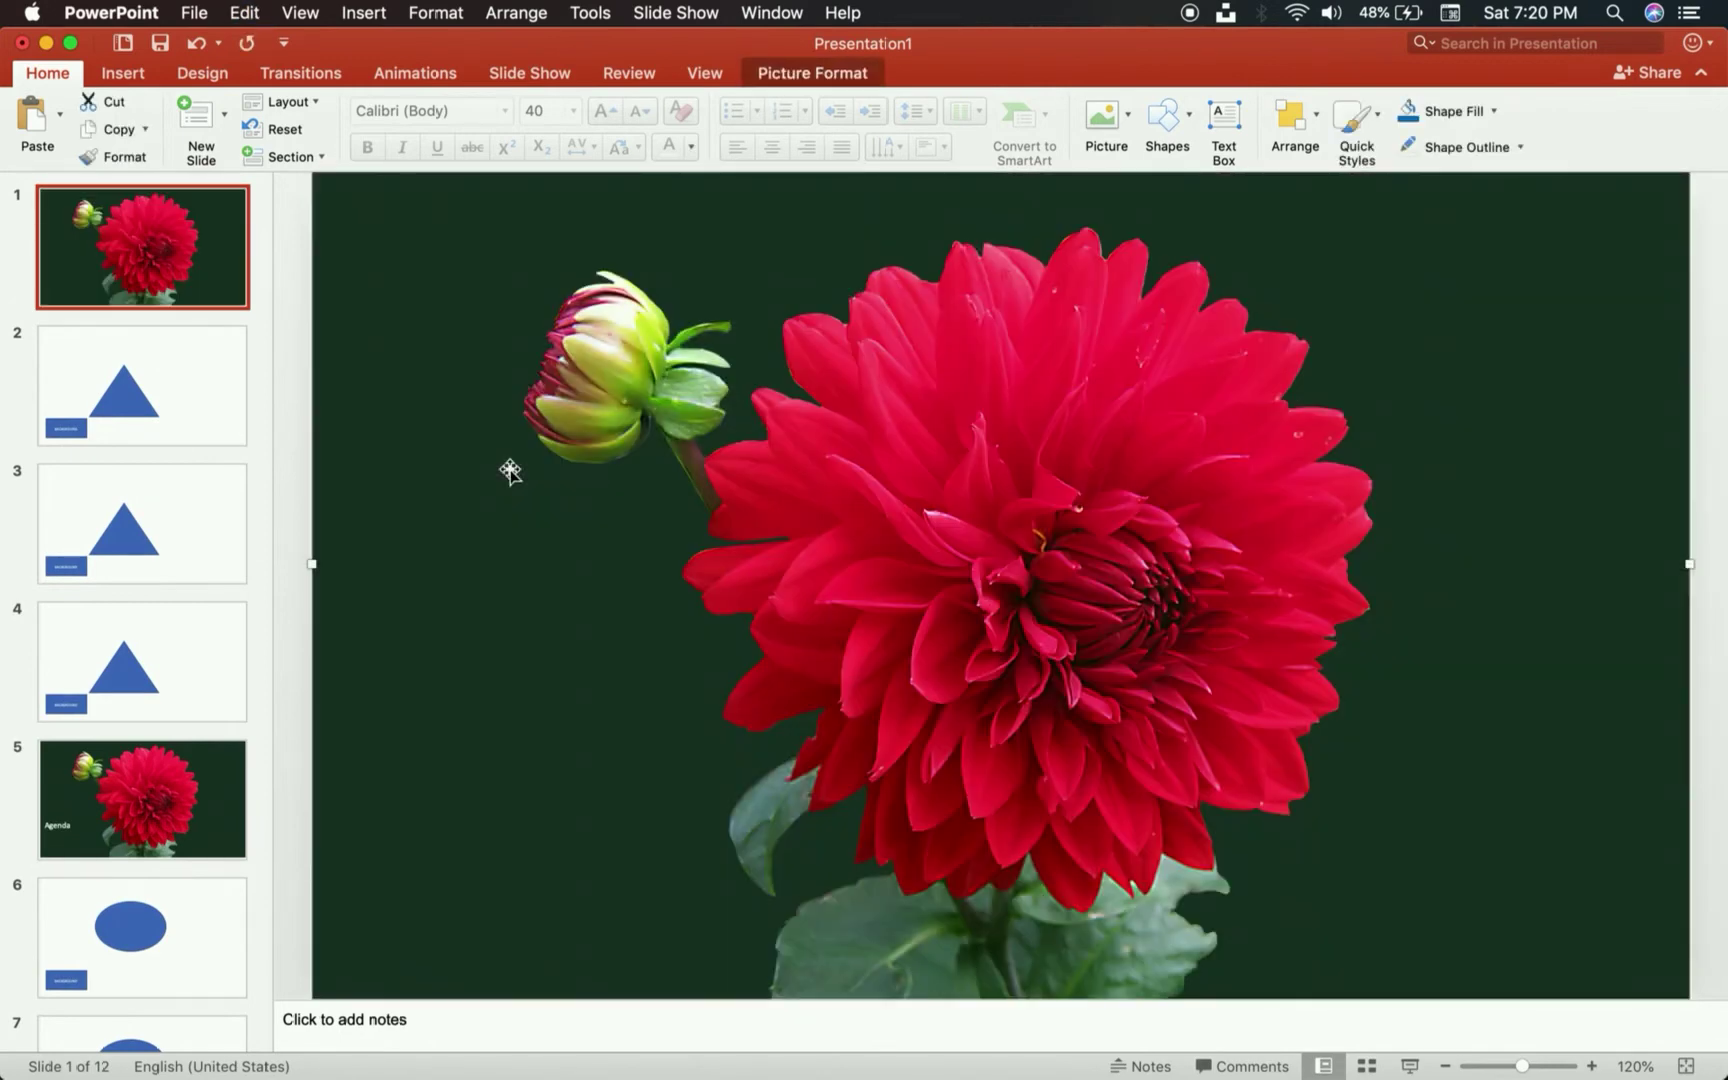
key("super+z")
key("super+z")
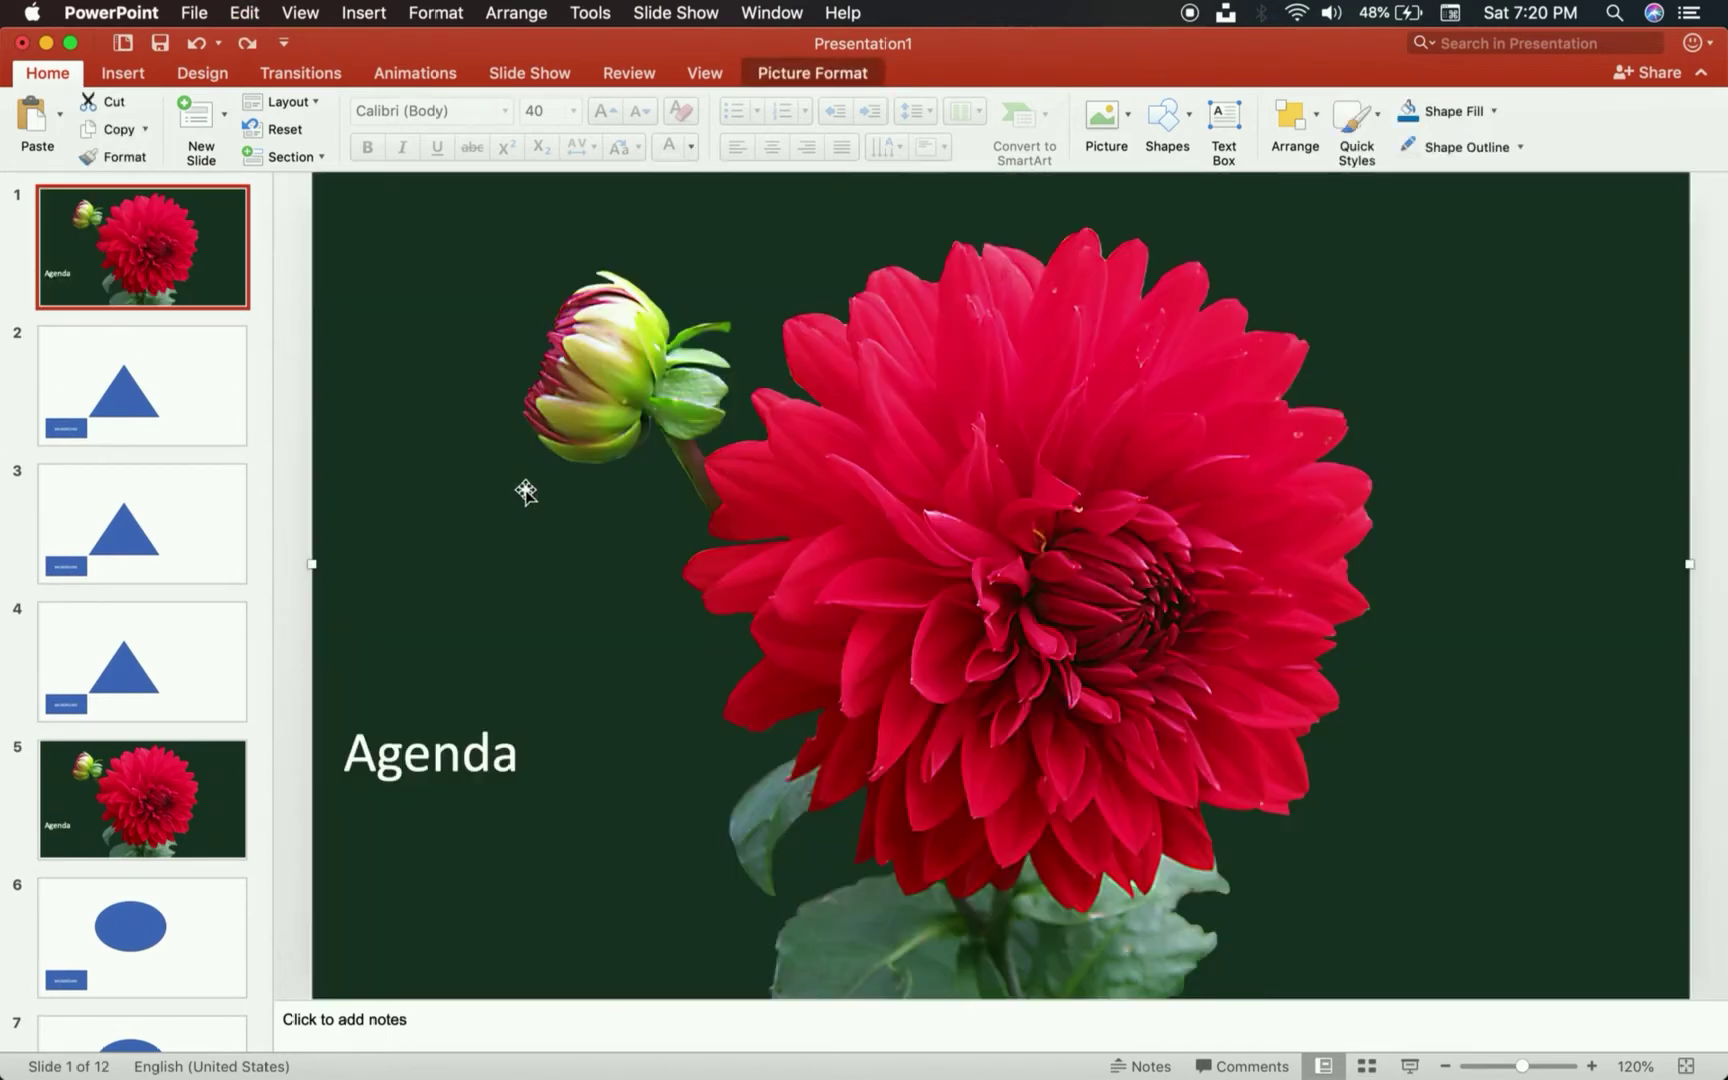
Reopen Slide Master view, select the parent master, and delete its BACKGROUND rectangle.
left_click(300, 13)
mouse_move(370, 196)
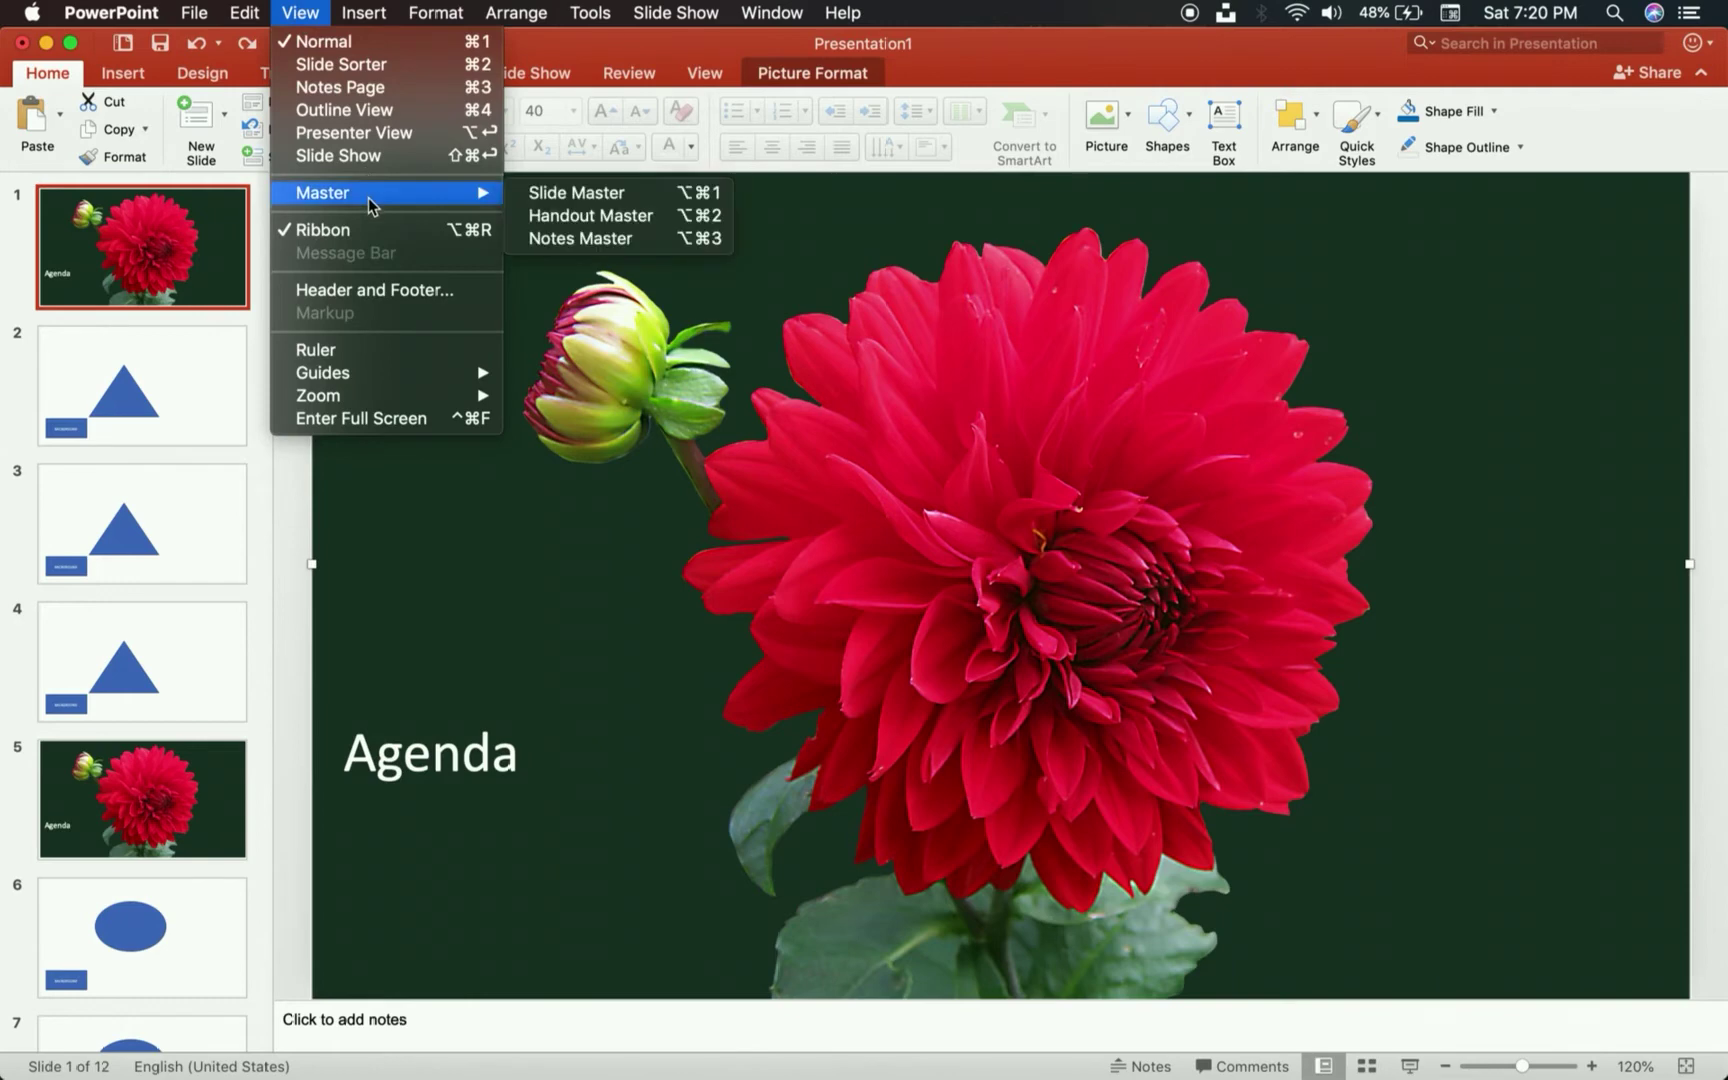
left_click(537, 200)
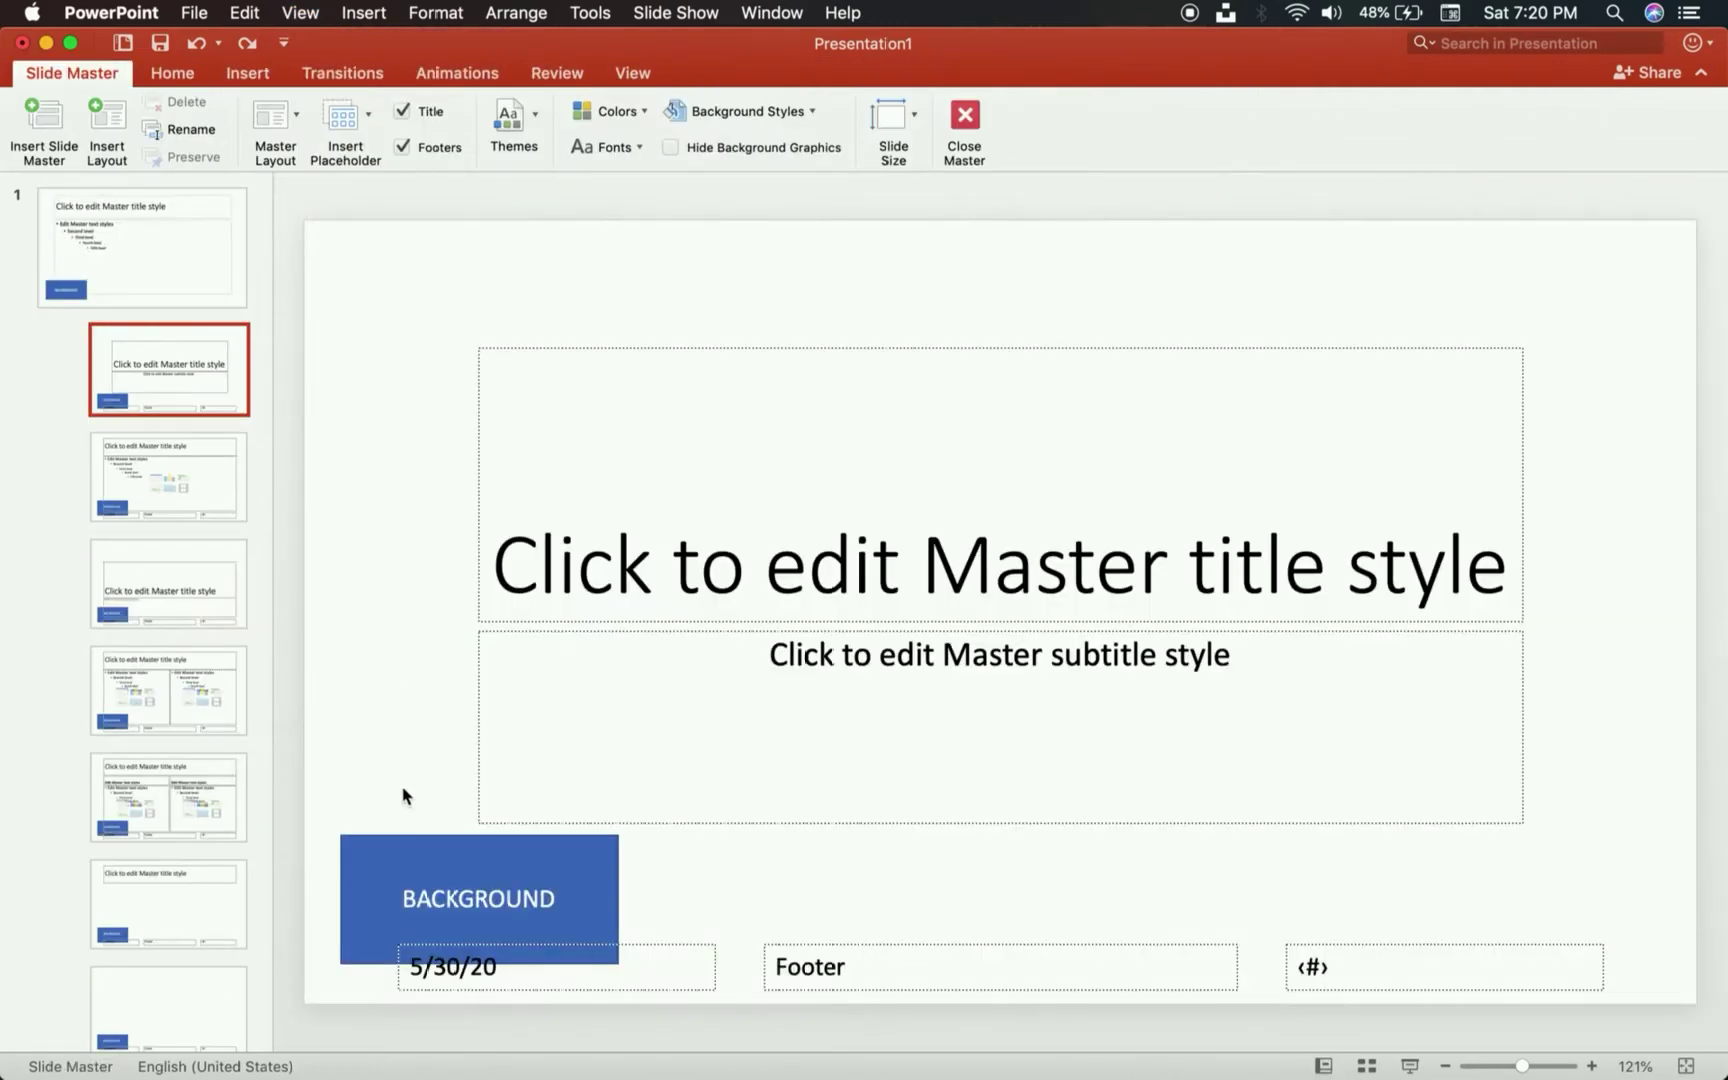
left_click(398, 858)
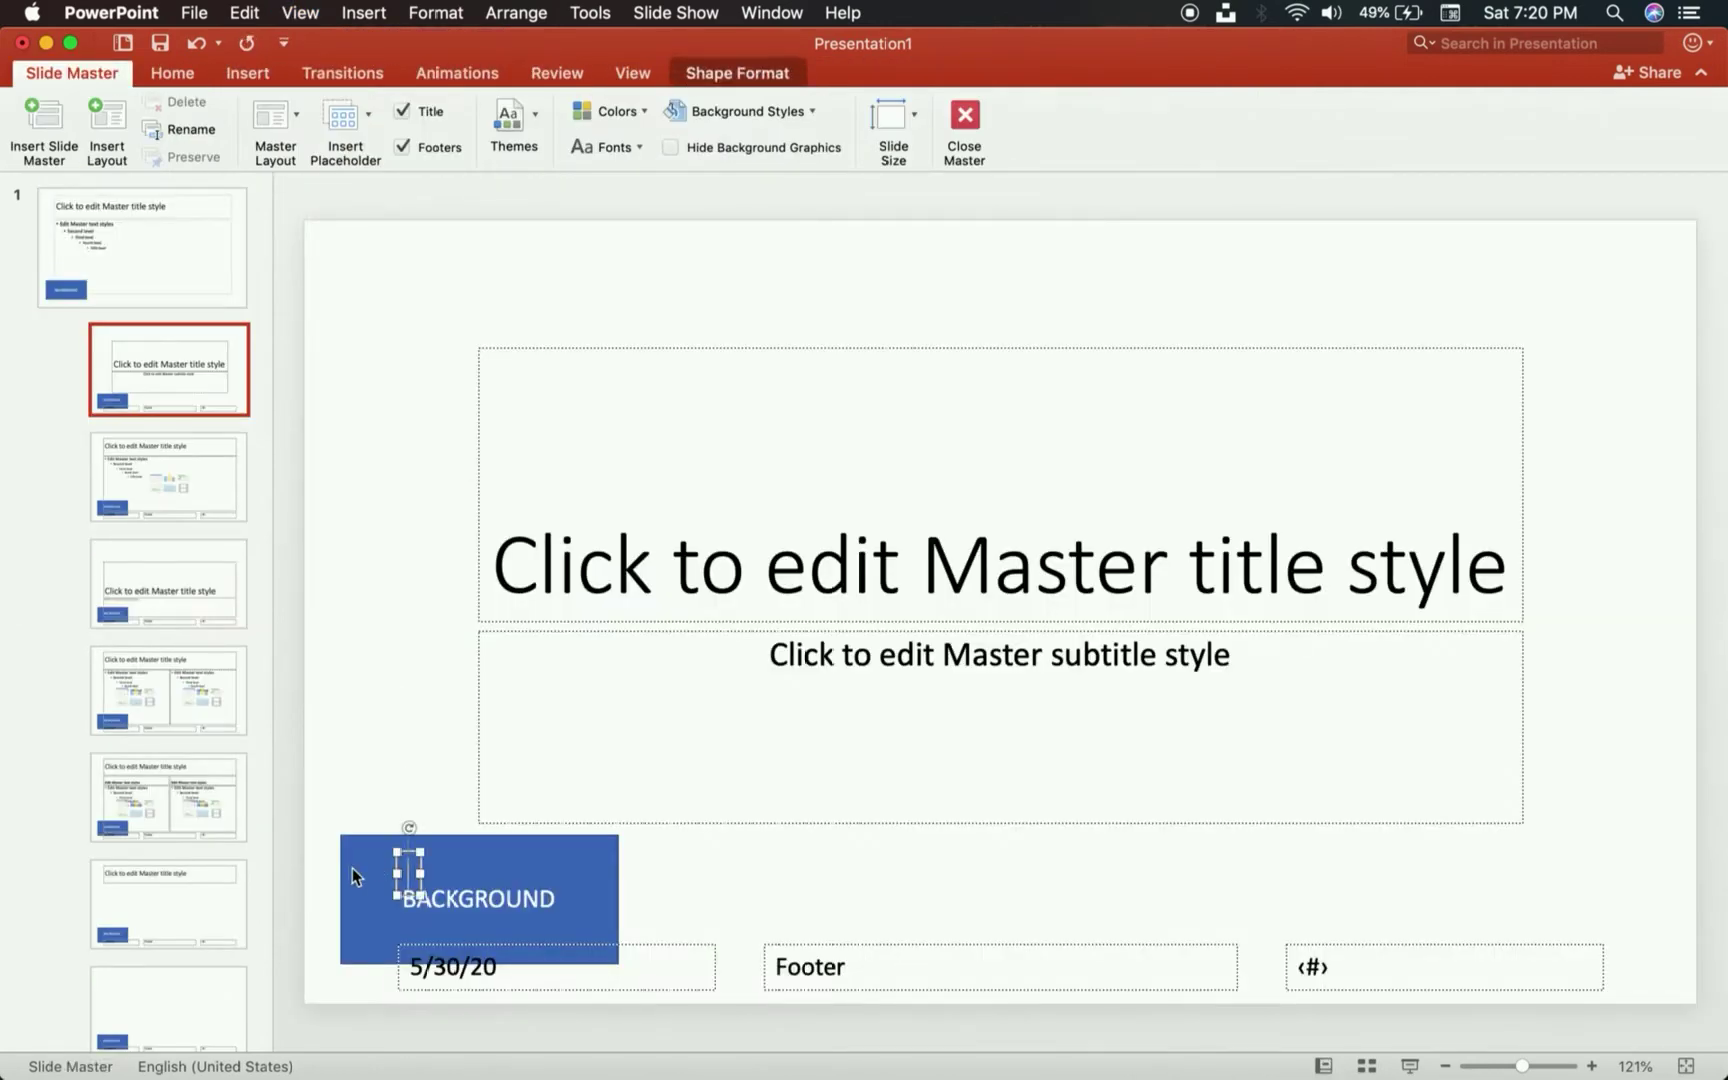
key("Escape")
left_click(128, 294)
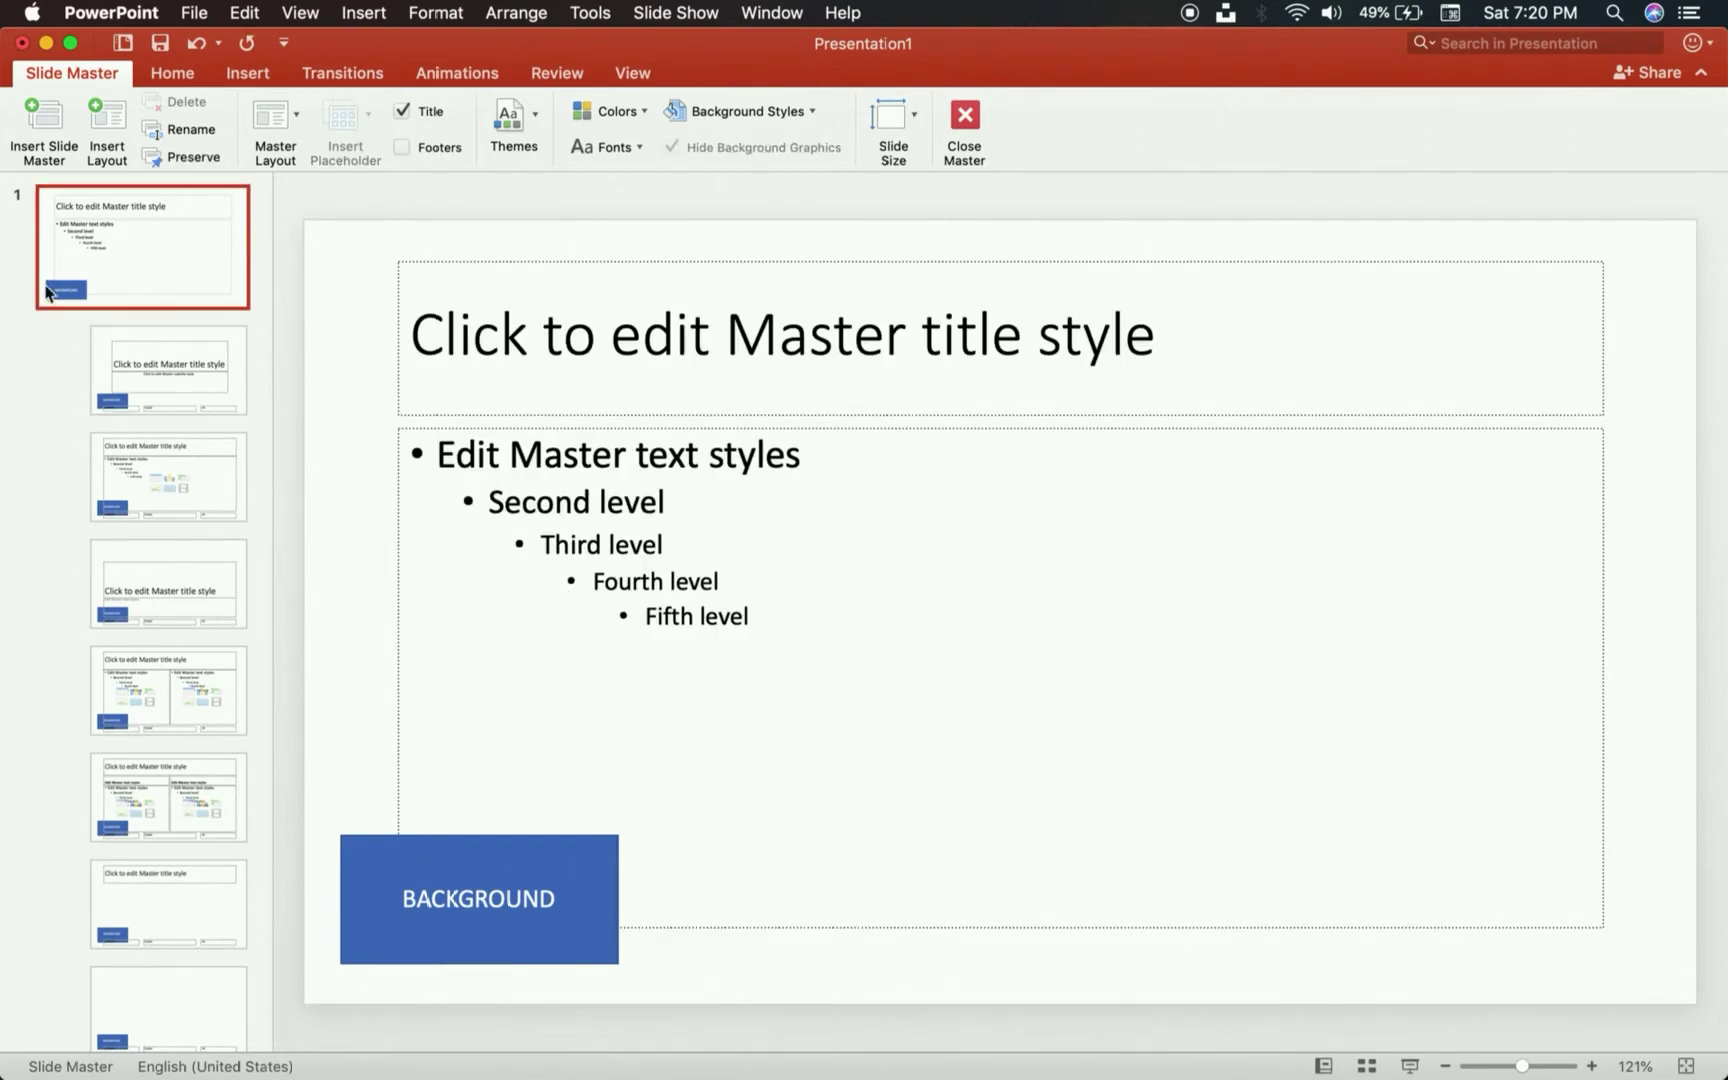
left_click(366, 876)
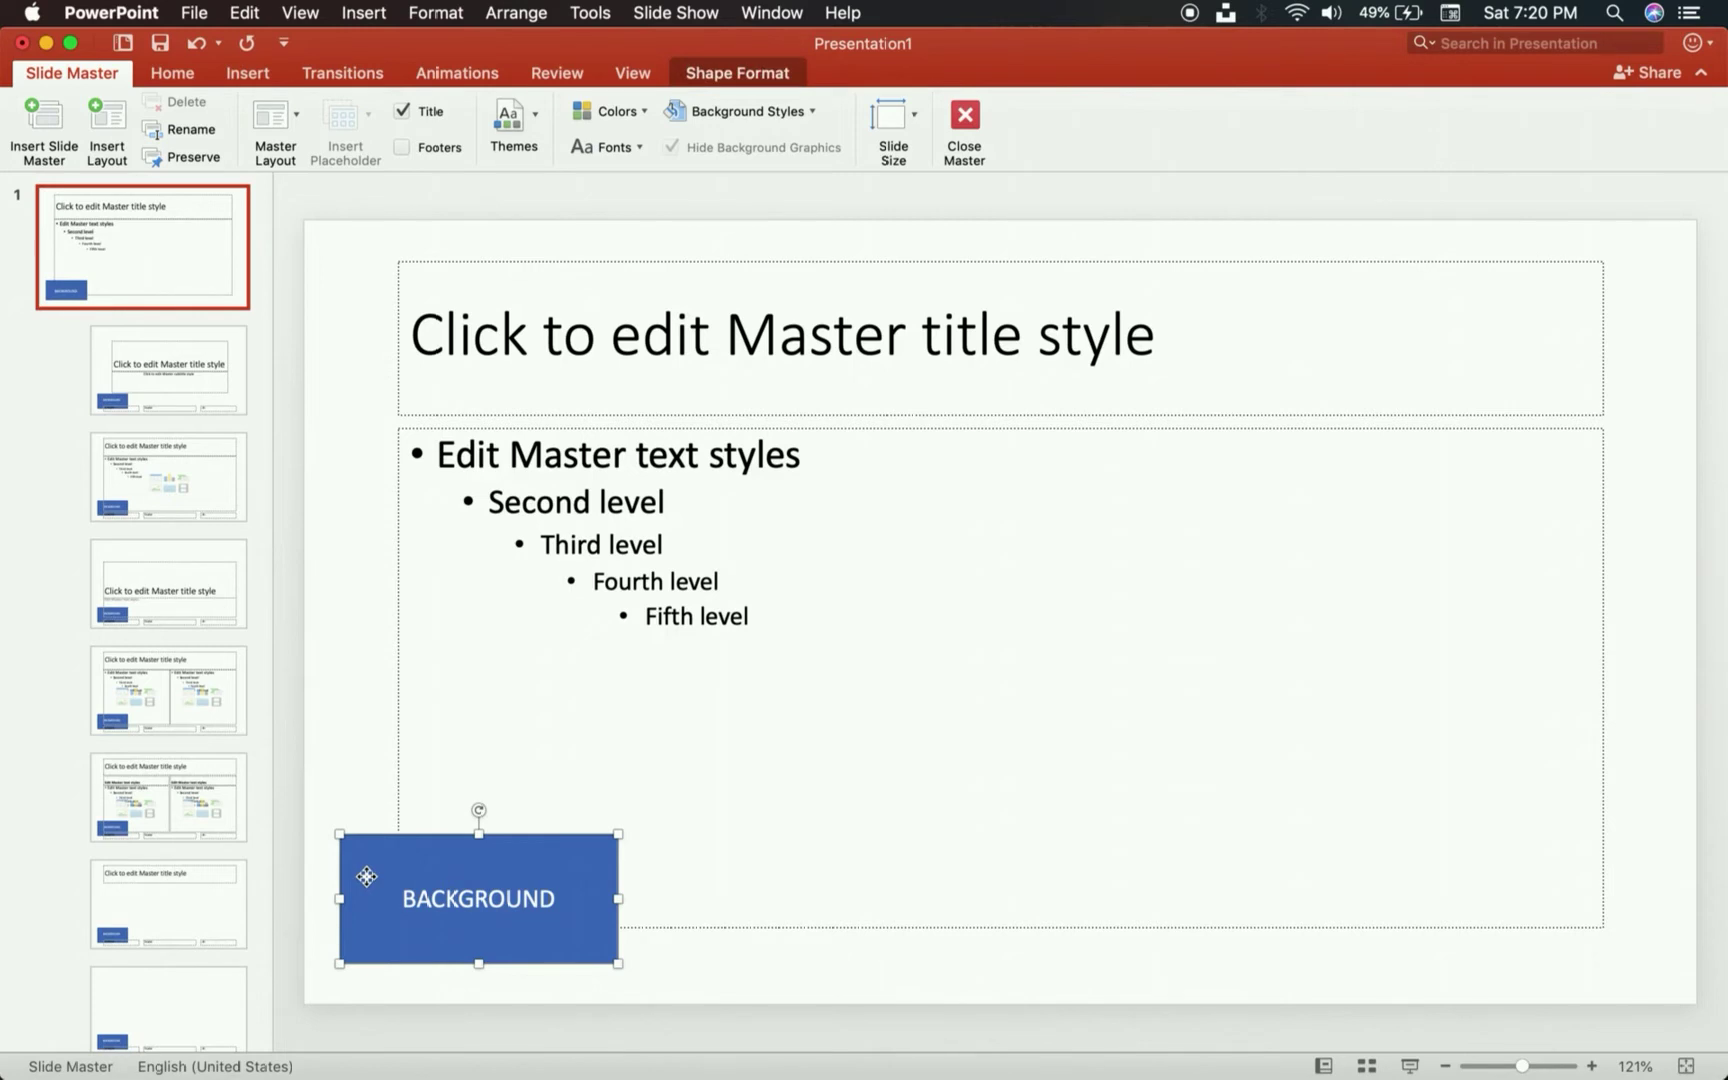
key("Delete")
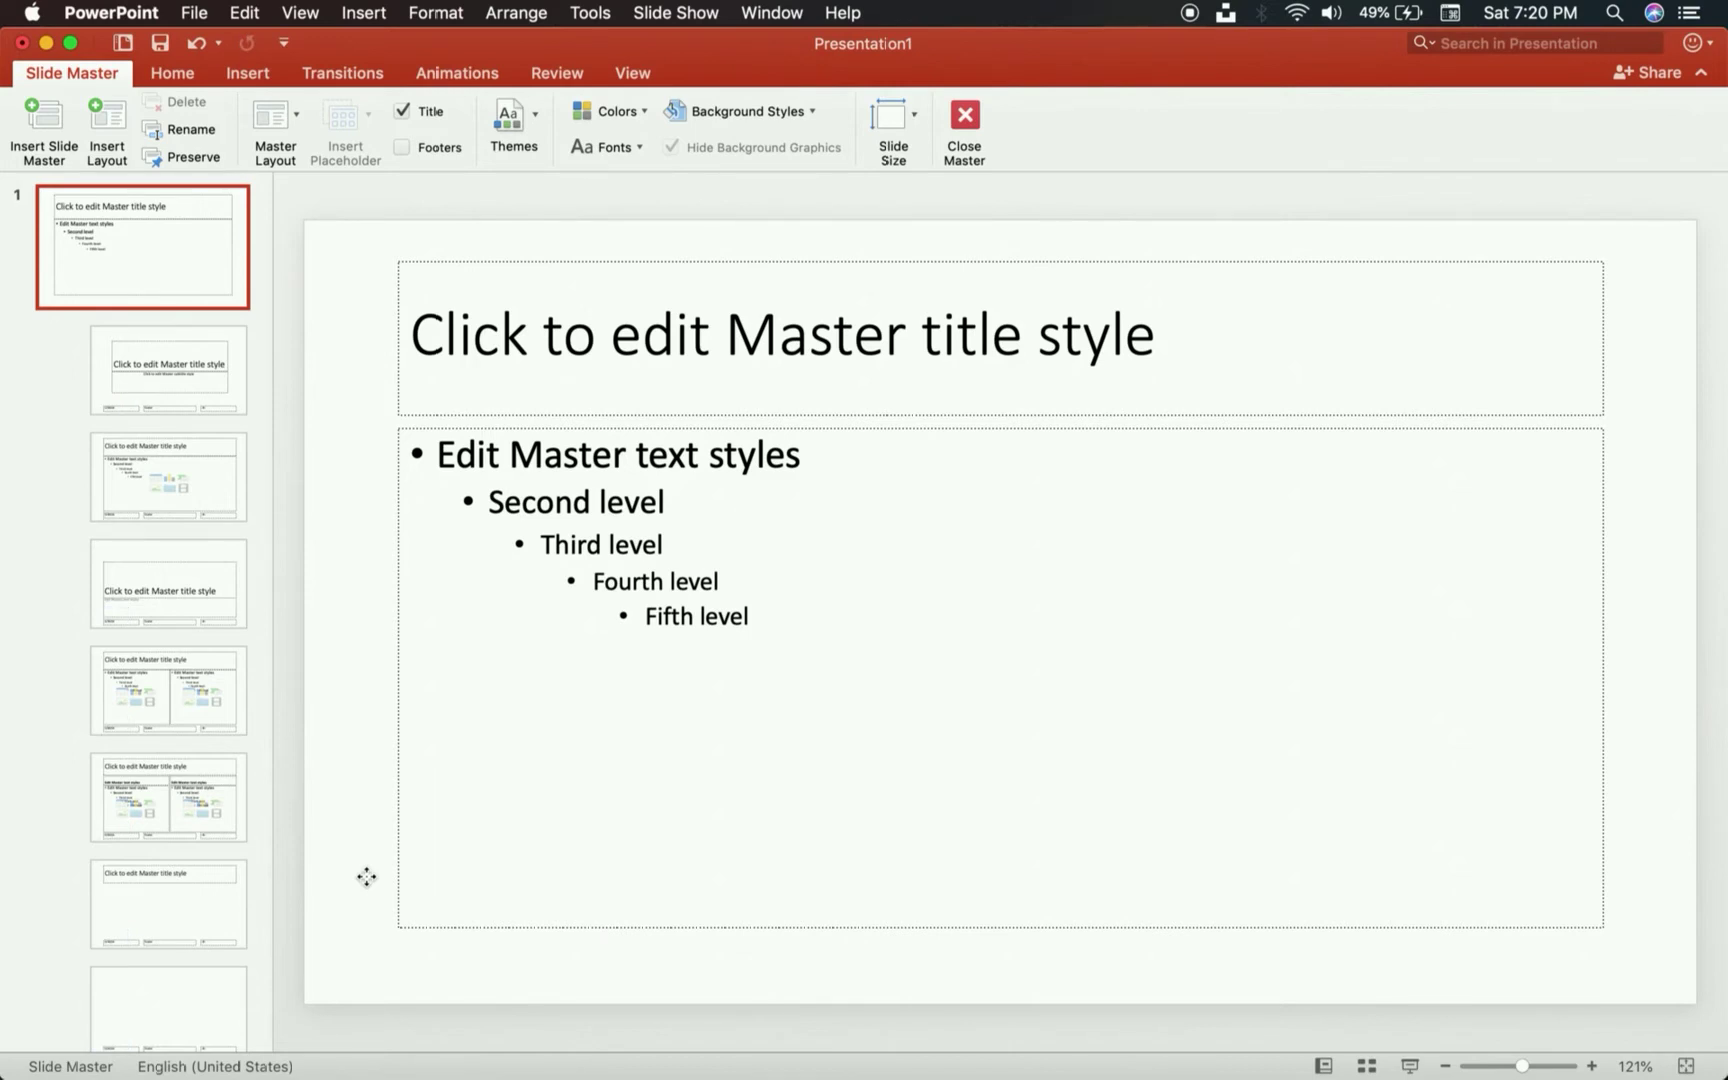
left_click(965, 118)
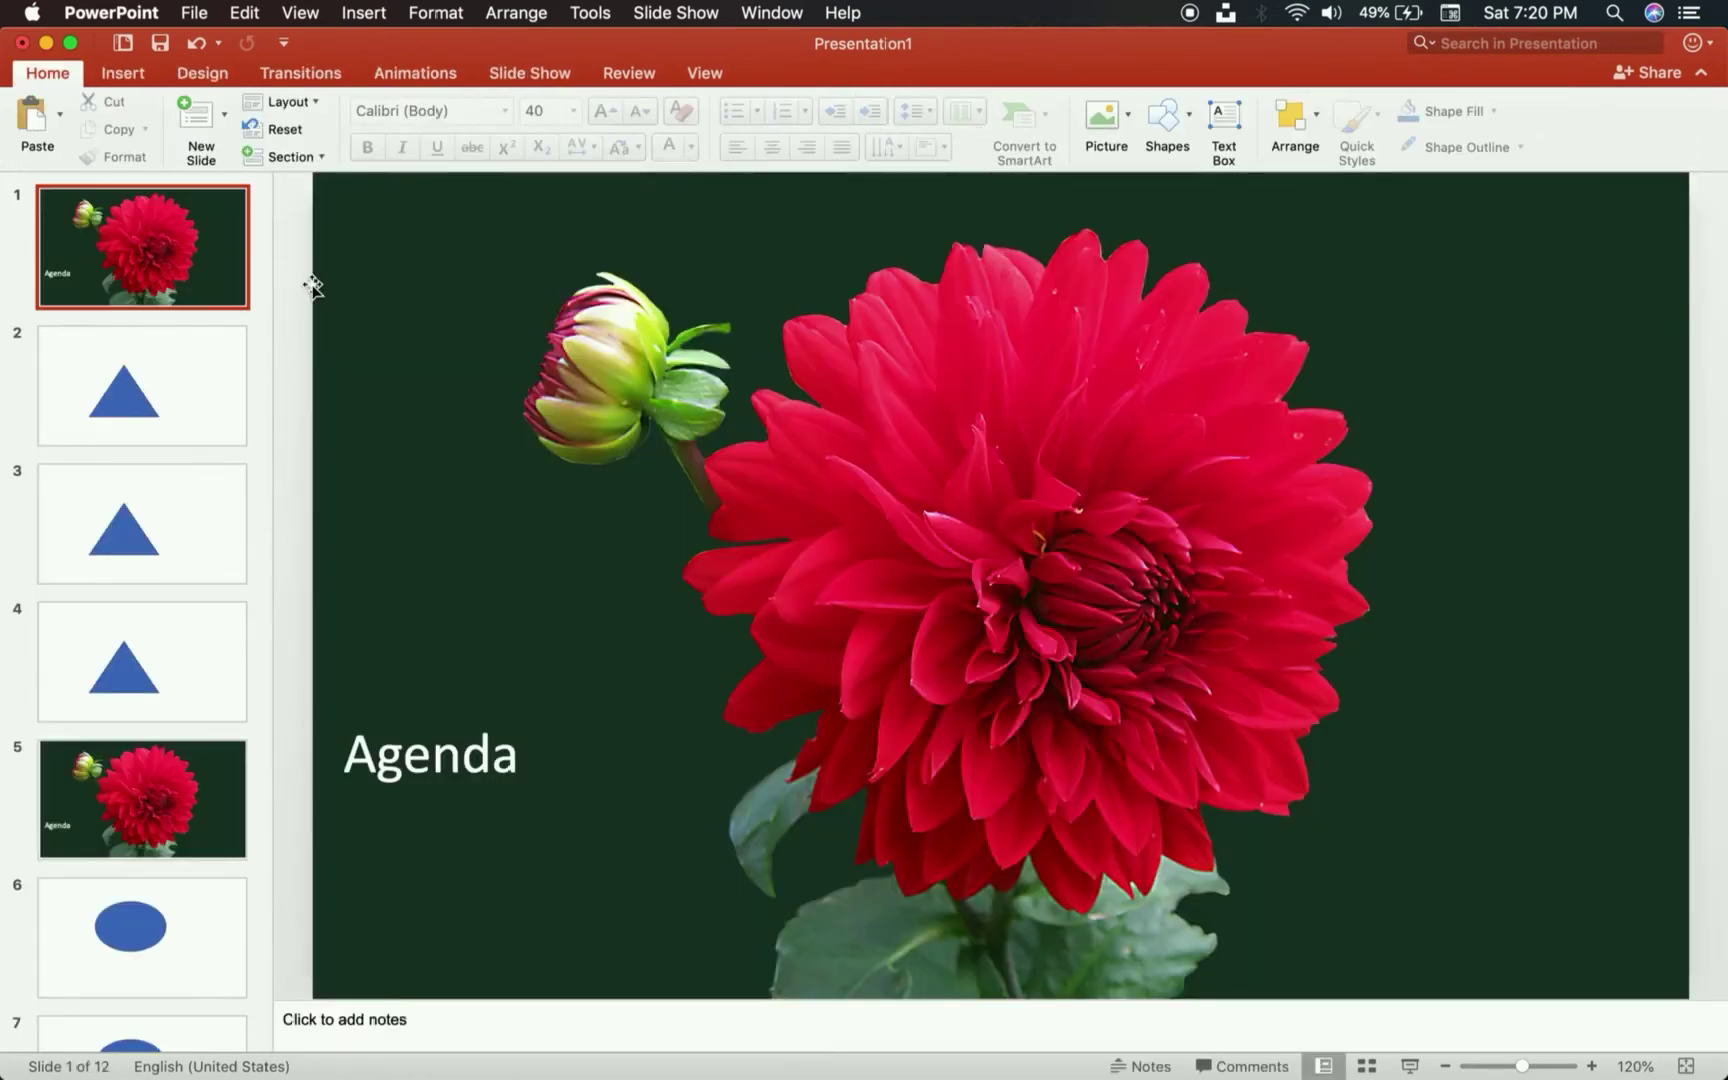
left_click(301, 14)
mouse_move(339, 193)
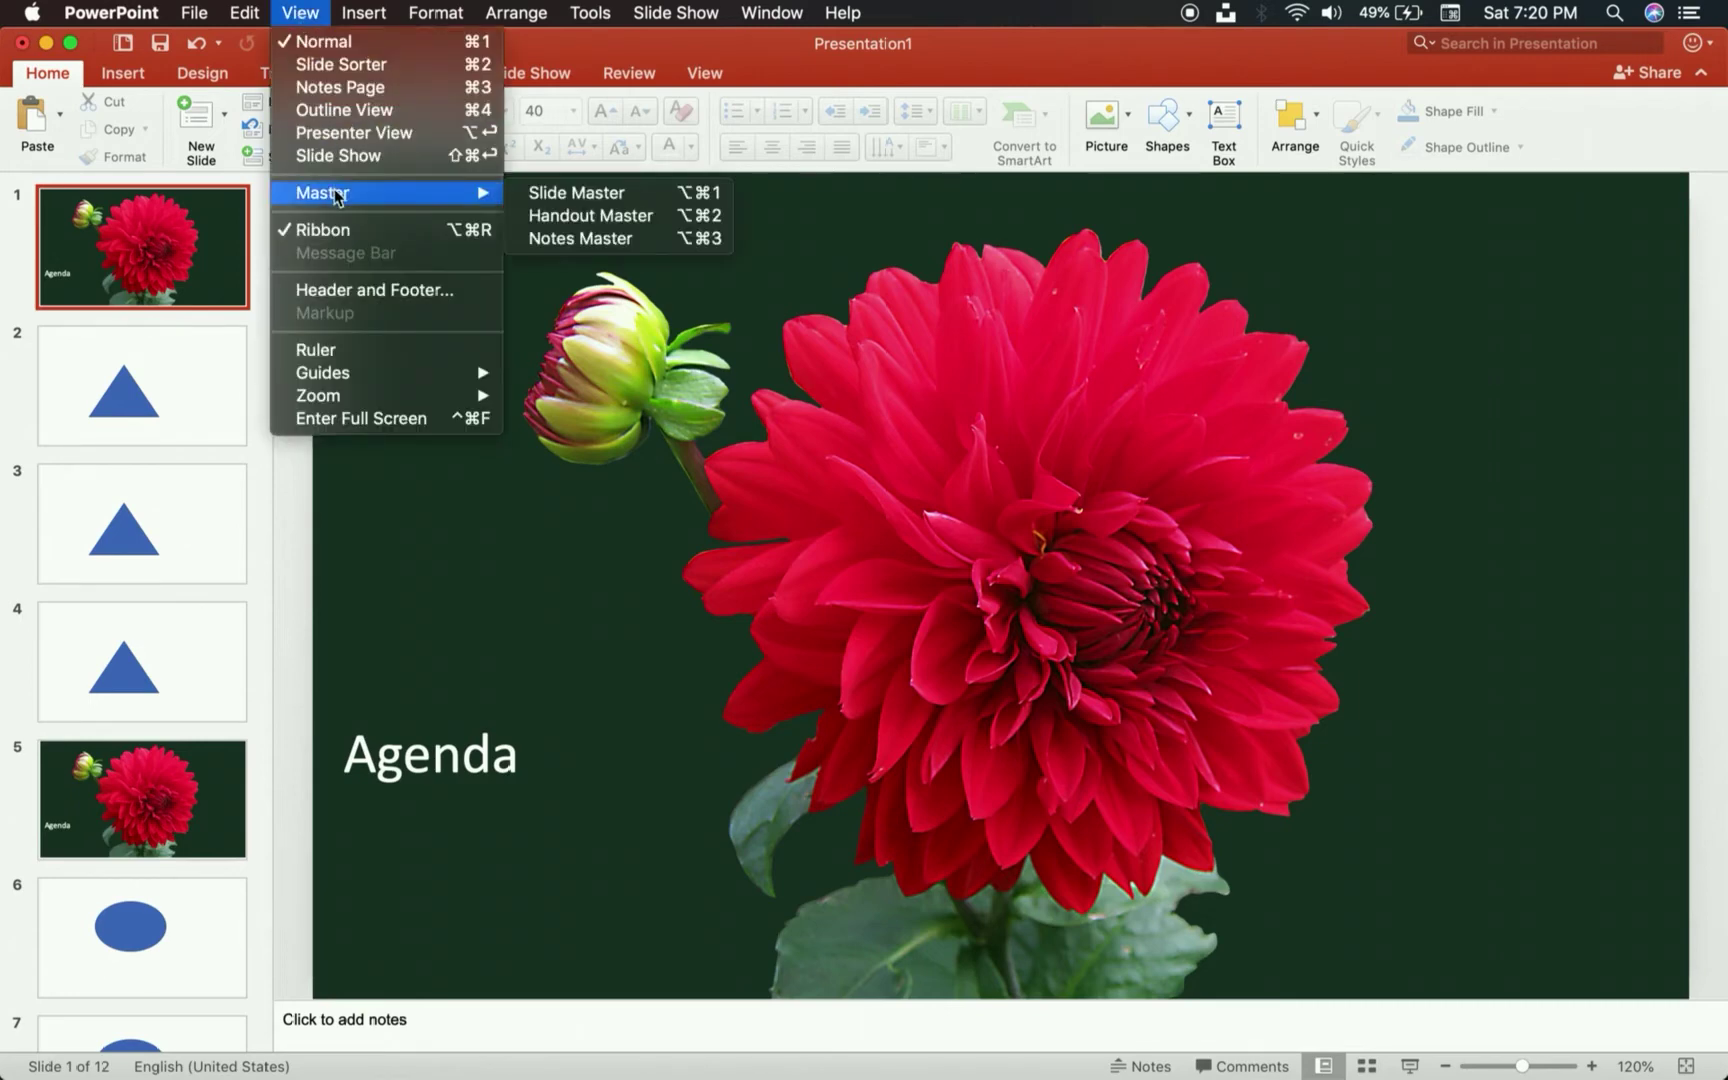
left_click(583, 198)
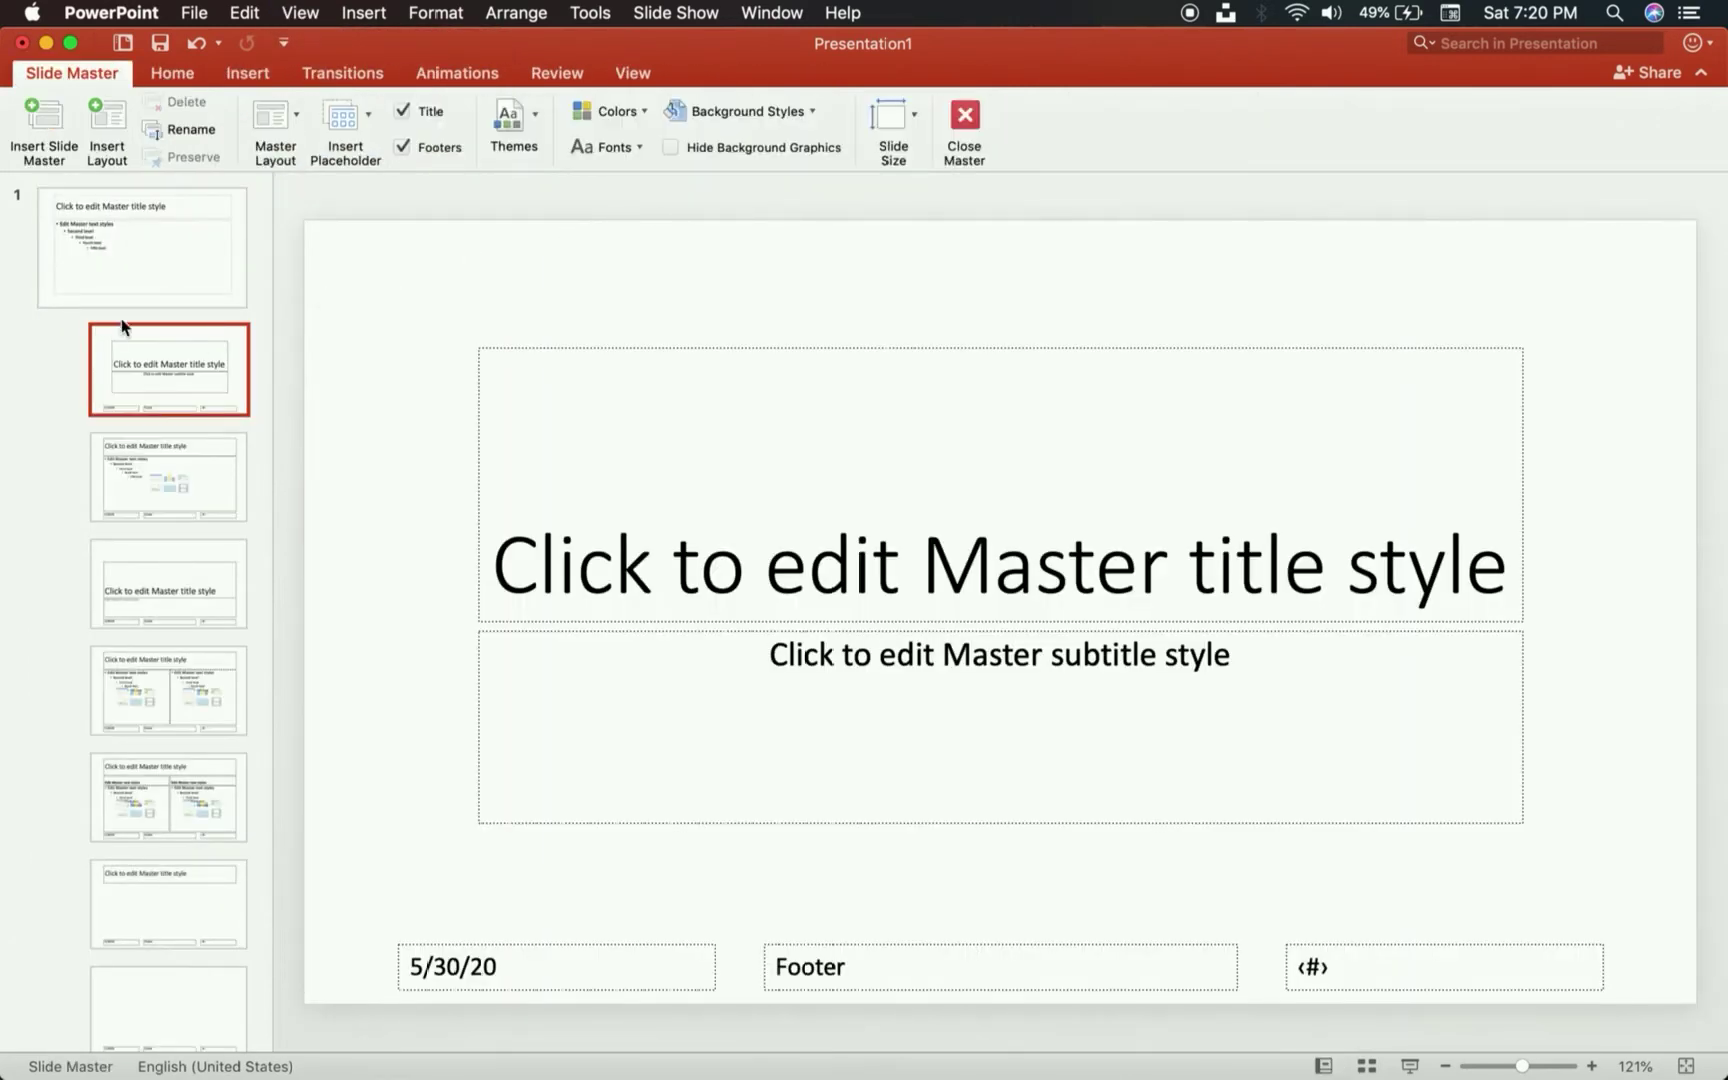
left_click(170, 282)
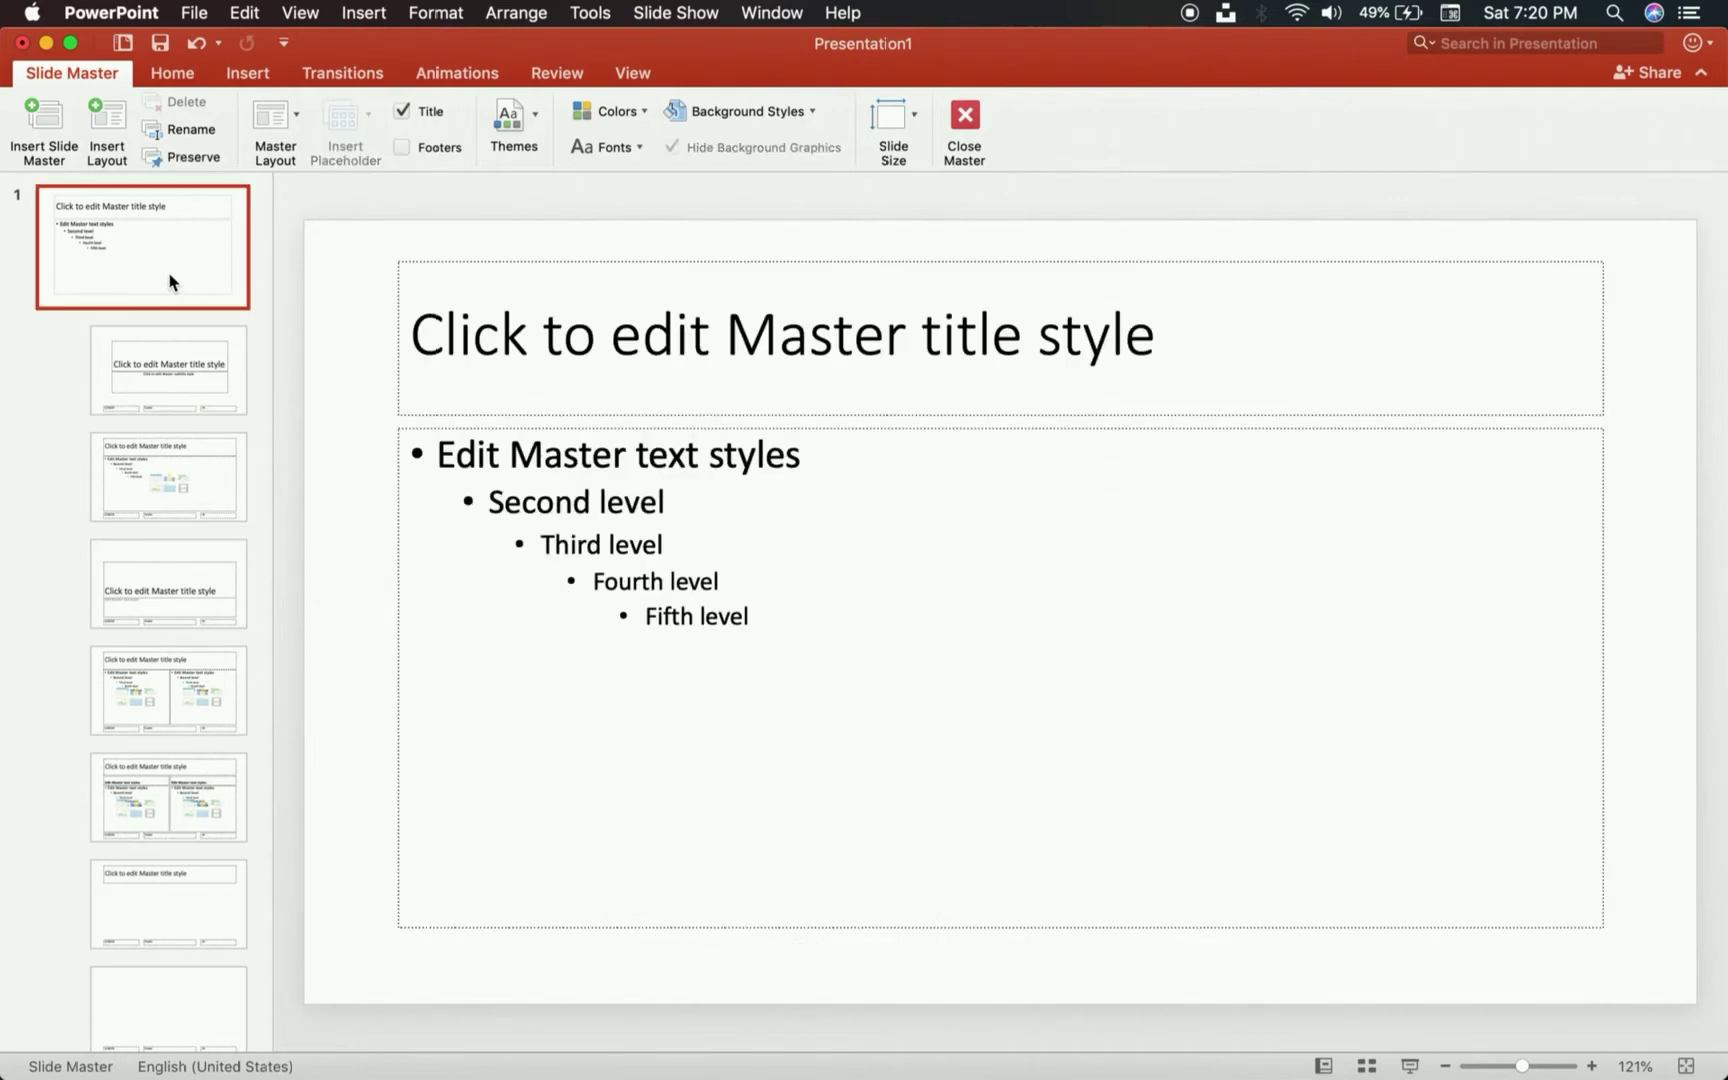